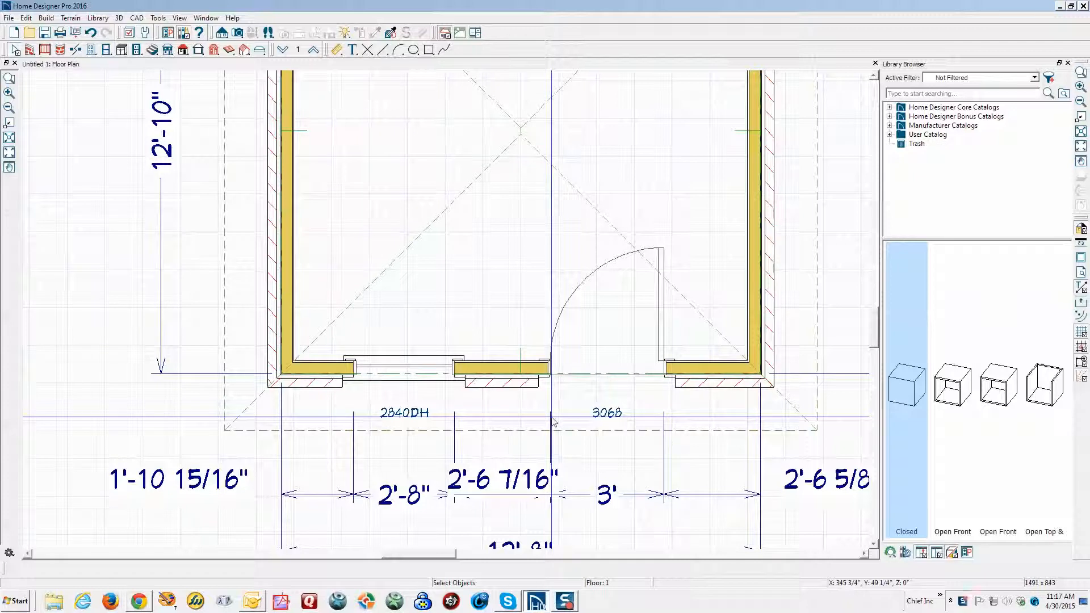
Place a soffit just outside the front wall, between the window and the door
{"action": "scroll", "coordinate": [552, 404], "scroll_direction": "down", "scroll_amount": 3}
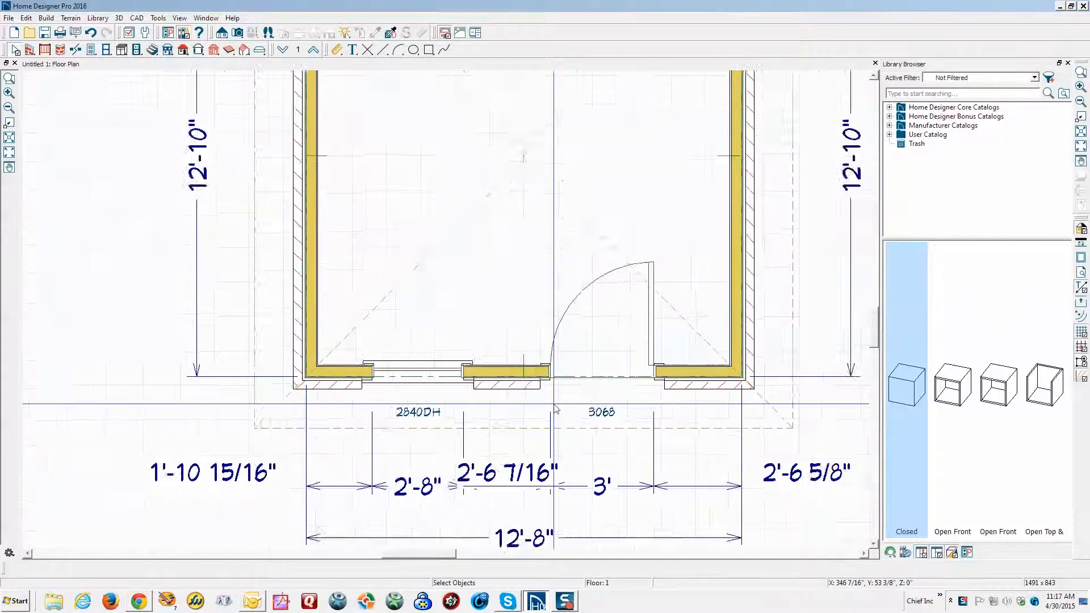
{"action": "scroll", "coordinate": [196, 72], "scroll_direction": "up", "scroll_amount": 1}
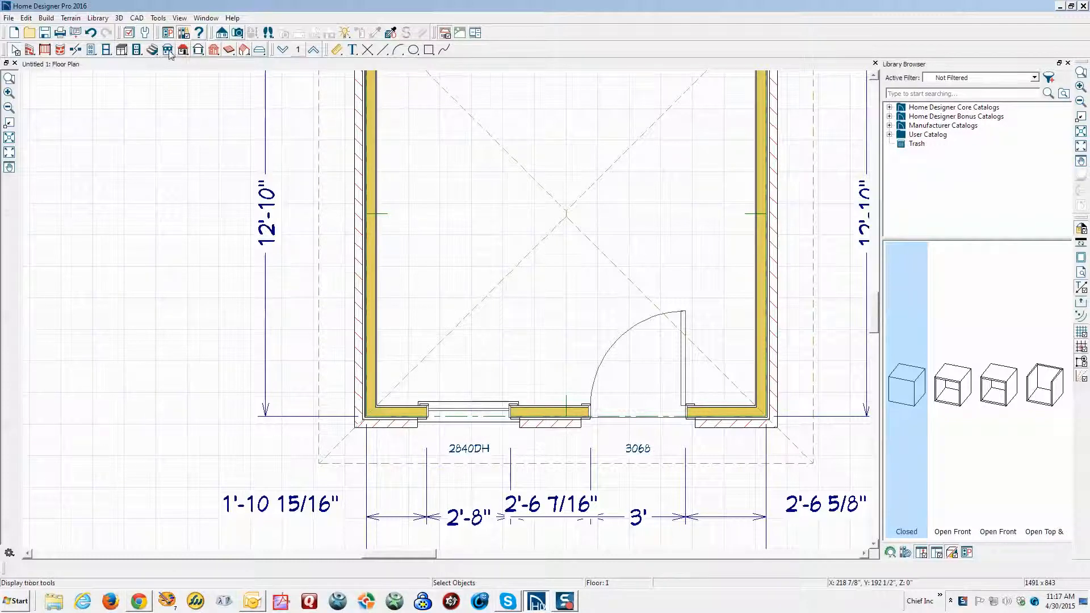
{"action": "left_click", "coordinate": [106, 50]}
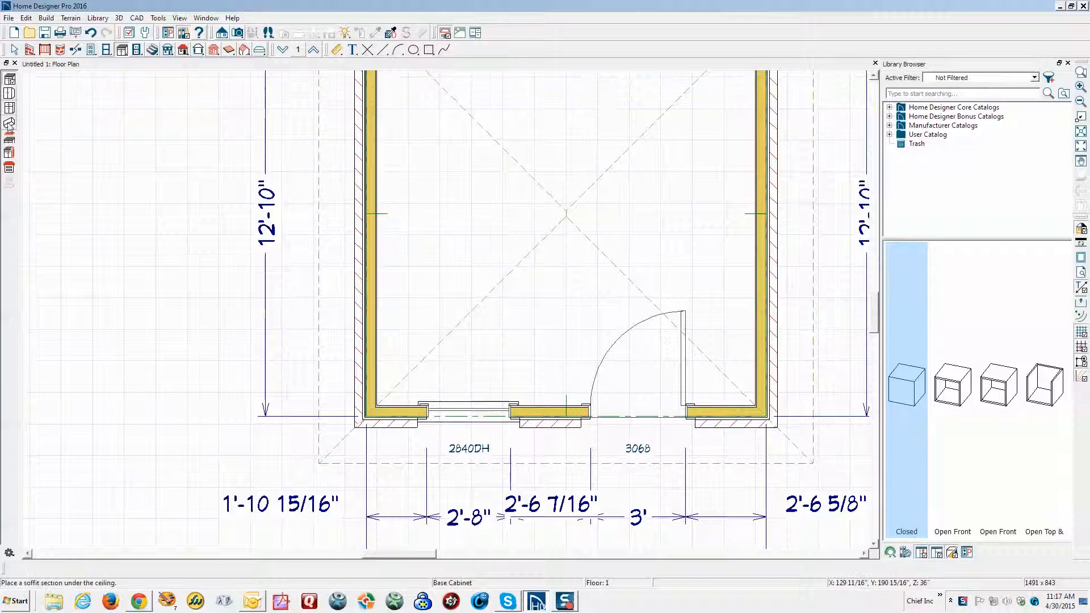
{"action": "left_click", "coordinate": [9, 124]}
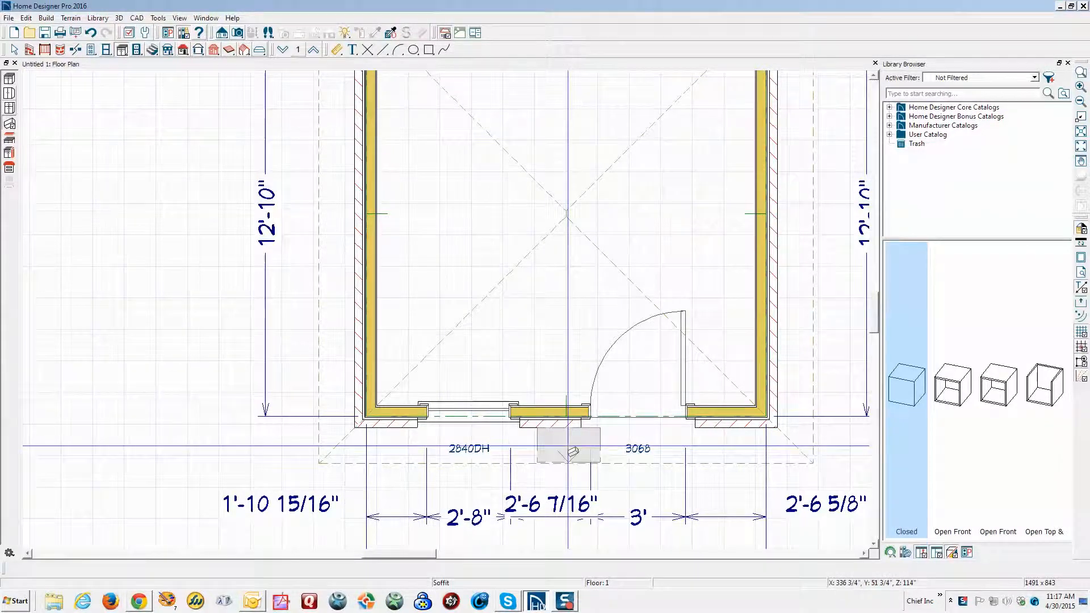
{"action": "left_click", "coordinate": [568, 446]}
{"action": "key", "text": "space"}
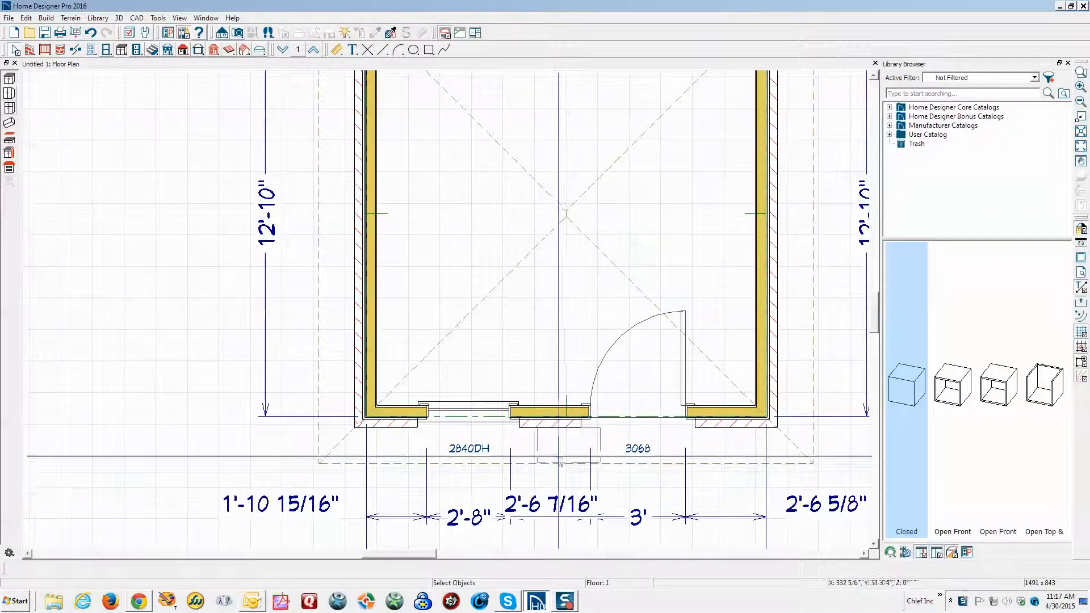
Create a cross-section/elevation view looking at the front wall from outside
{"action": "left_click", "coordinate": [222, 32]}
{"action": "left_click_drag", "start_coordinate": [556, 511], "coordinate": [559, 323]}
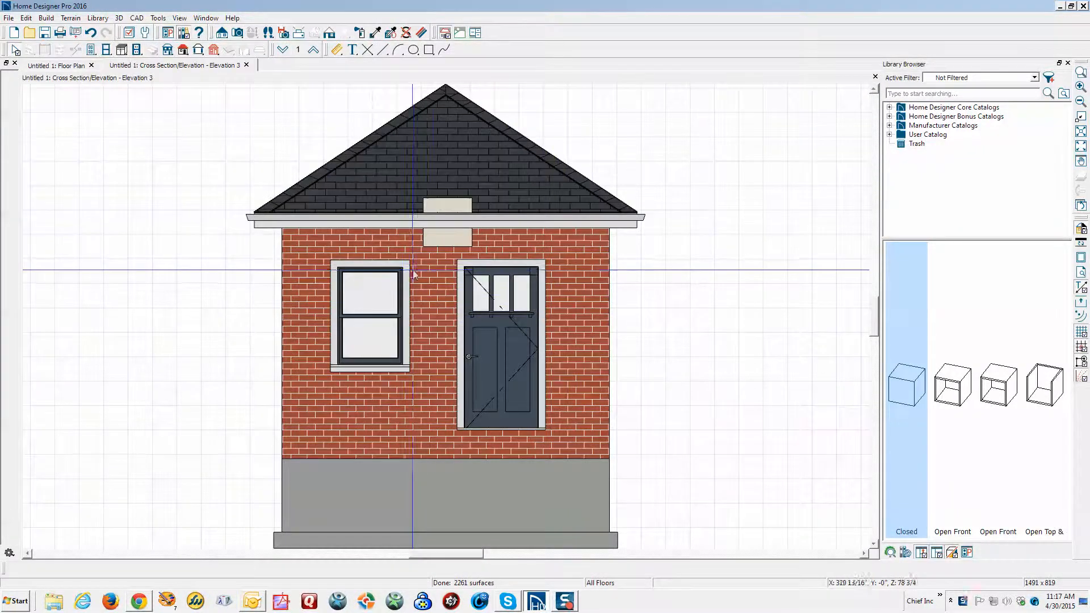
{"action": "scroll", "coordinate": [437, 248], "scroll_direction": "up", "scroll_amount": 3}
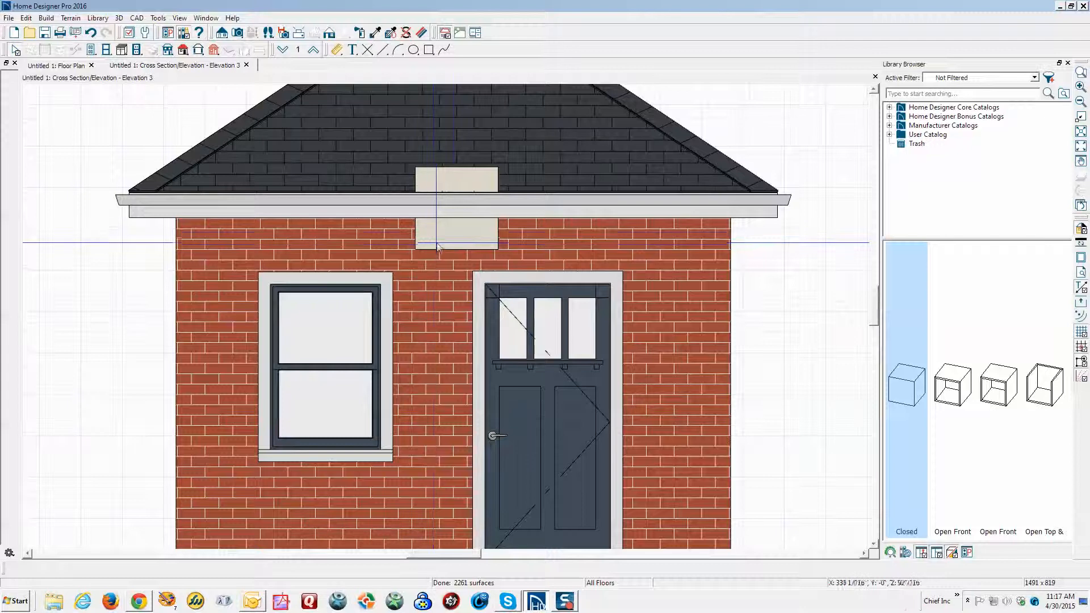
{"action": "left_click", "coordinate": [456, 237]}
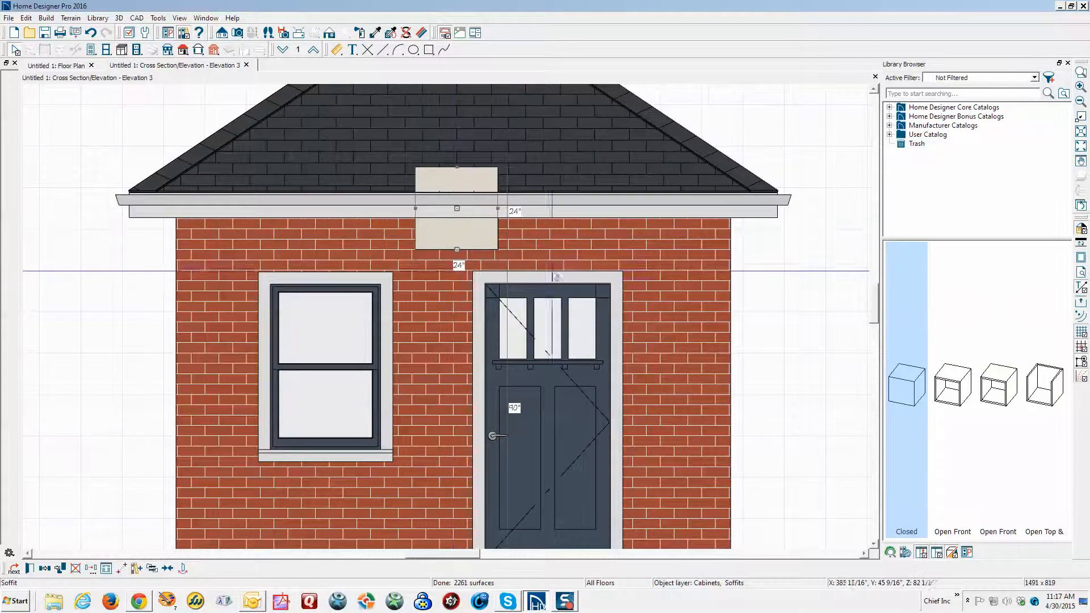
{"action": "scroll", "coordinate": [600, 274], "scroll_direction": "down", "scroll_amount": 2}
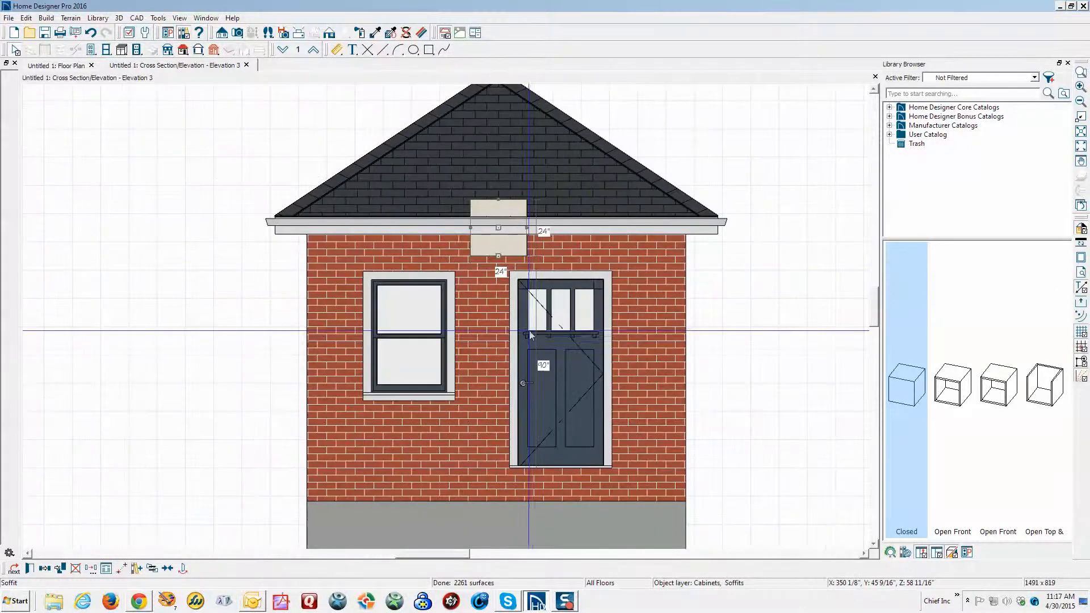
Open the front door's specification and show its casing settings
{"action": "left_click", "coordinate": [545, 358]}
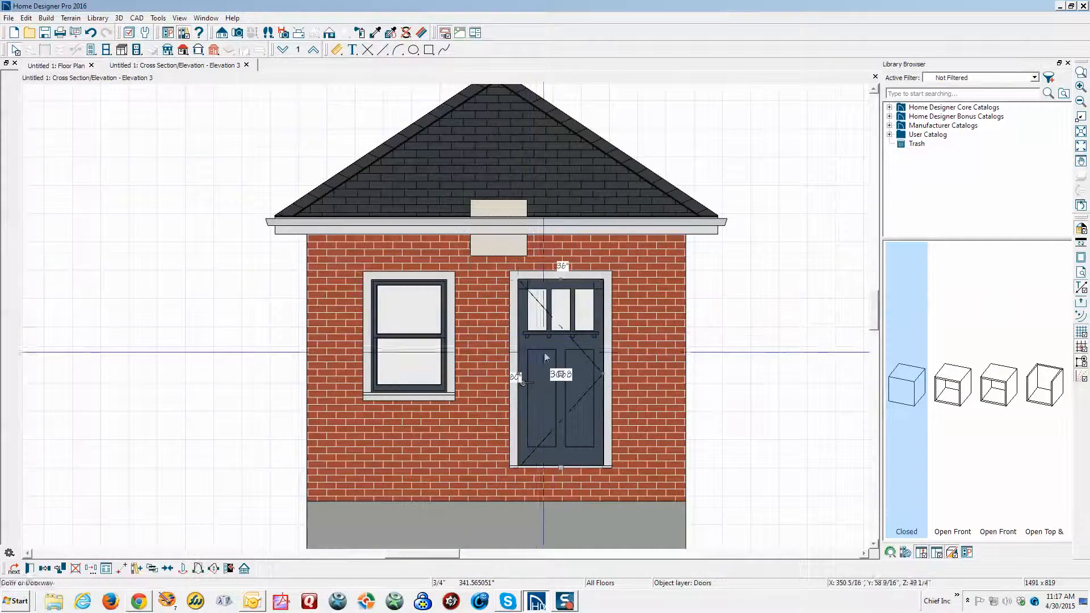
{"action": "left_click", "coordinate": [30, 568]}
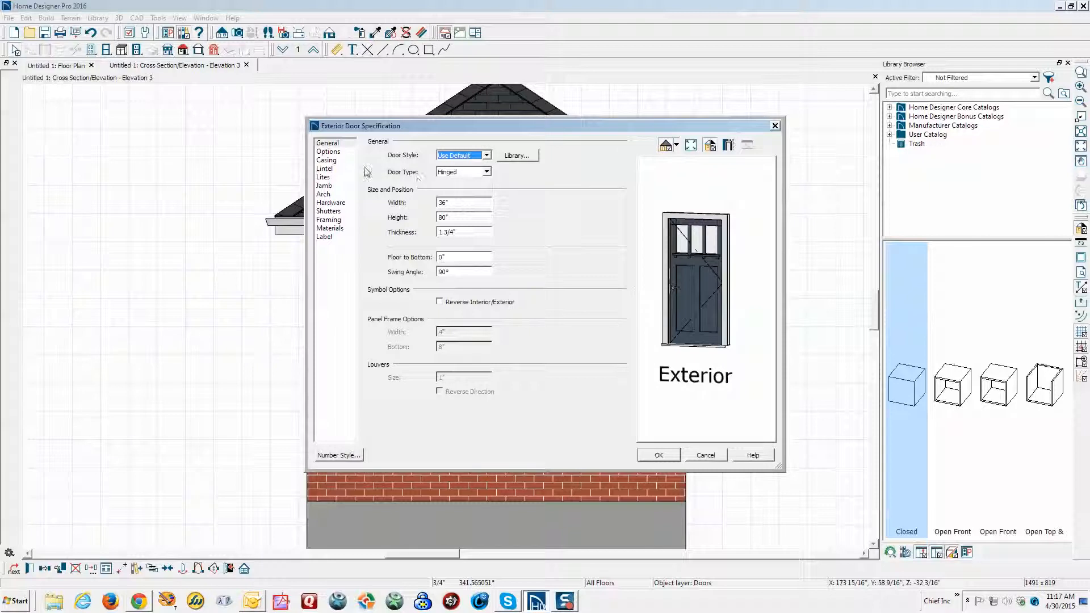
{"action": "left_click", "coordinate": [333, 162]}
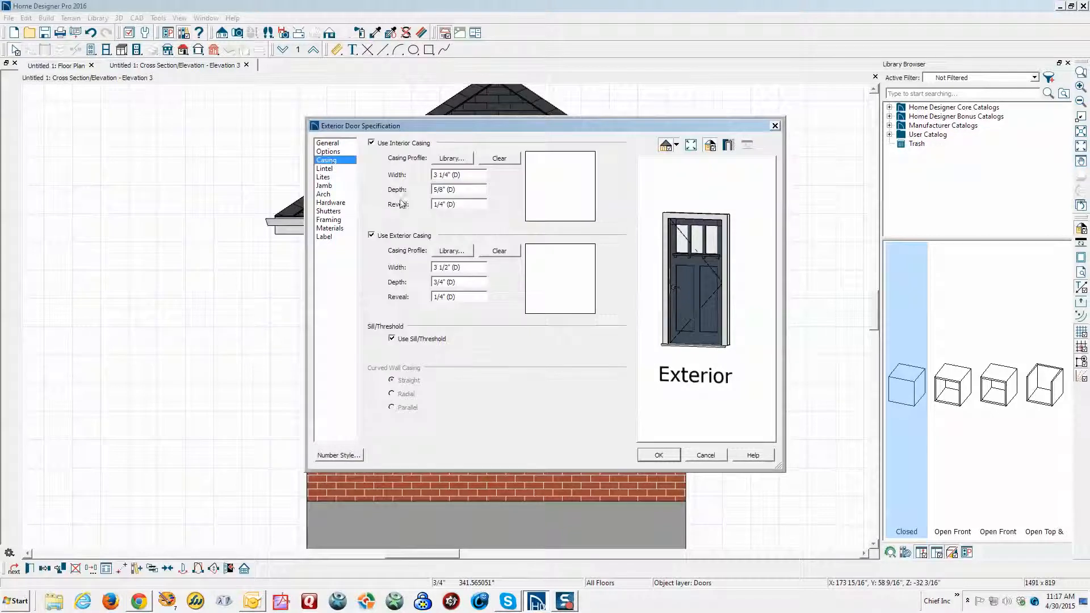
{"action": "left_click", "coordinate": [463, 177]}
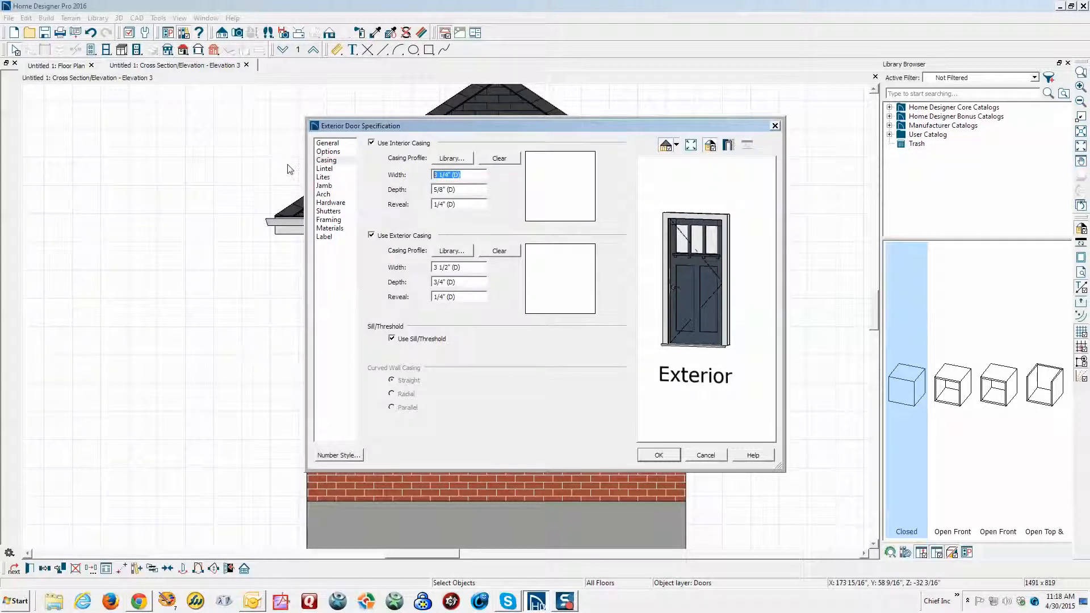
{"action": "type", "text": "1"}
{"action": "type", "text": "3 1/4"}
{"action": "key", "text": "Tab"}
{"action": "left_click", "coordinate": [378, 236]}
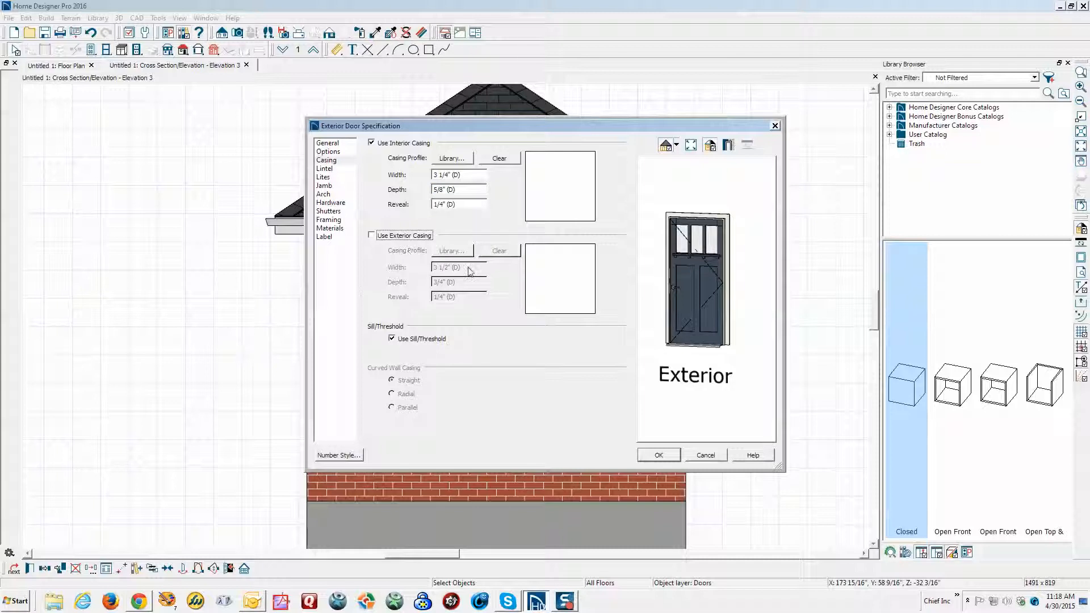
{"action": "left_click", "coordinate": [373, 236]}
Set the door's exterior casing width to 1 7/8" and apply the change
{"action": "left_click", "coordinate": [471, 268]}
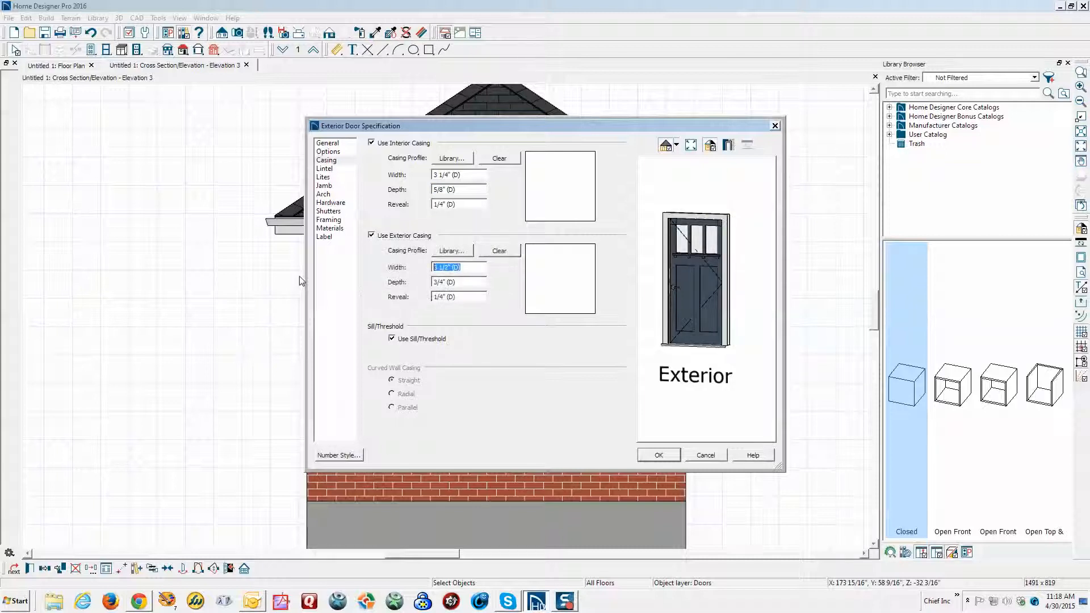
{"action": "type", "text": "1 7/8"}
{"action": "key", "text": "Tab"}
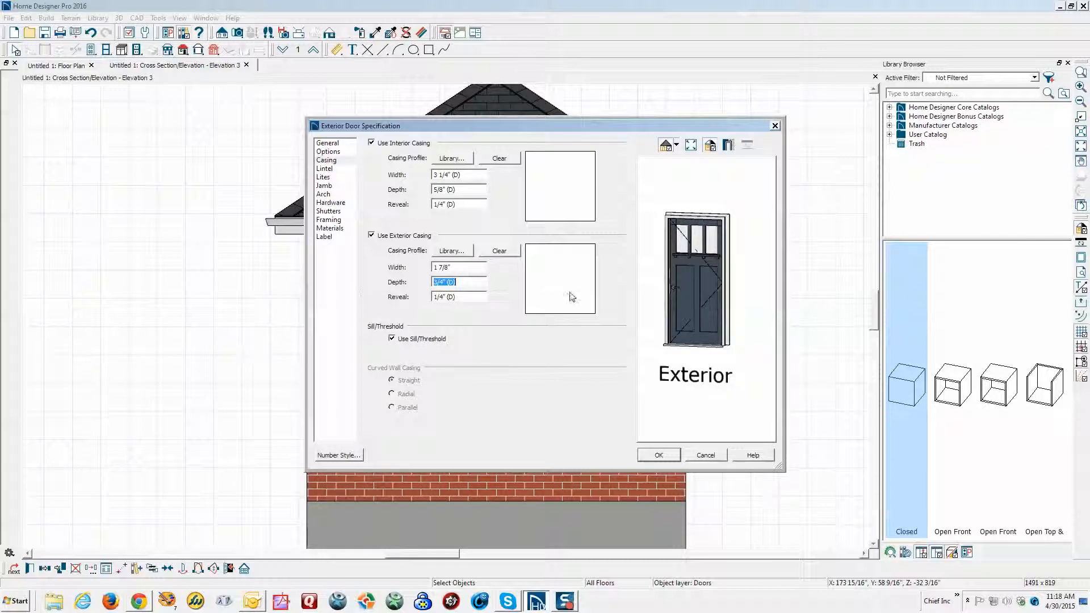
{"action": "left_click", "coordinate": [327, 152]}
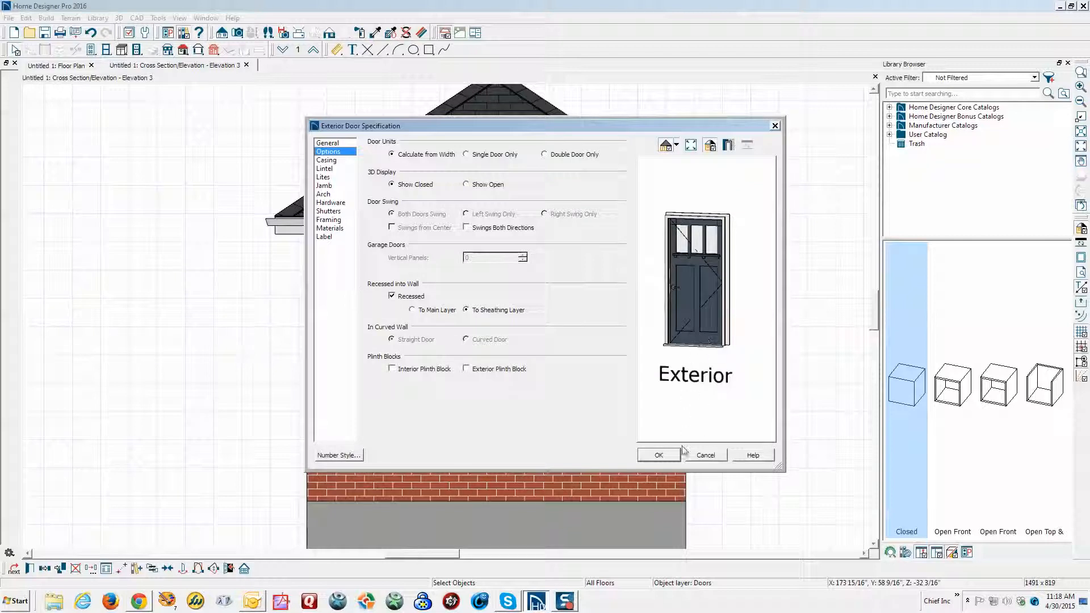
{"action": "left_click", "coordinate": [658, 455]}
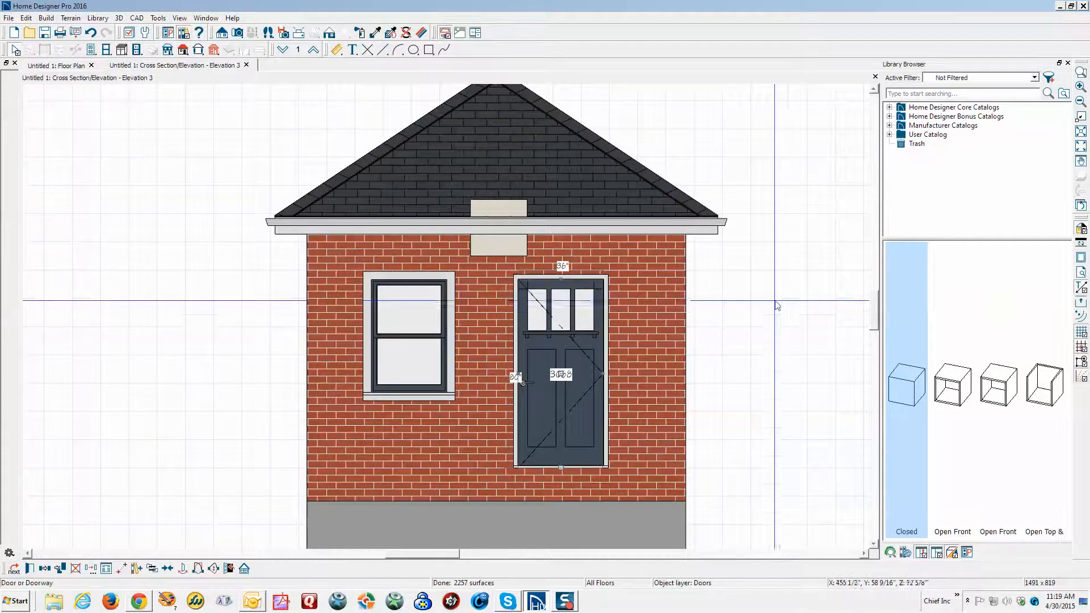
Move the soffit to directly above the door, lining its left side up with the outer edge of the casing
{"action": "scroll", "coordinate": [533, 258], "scroll_direction": "up", "scroll_amount": 1}
{"action": "scroll", "coordinate": [533, 258], "scroll_direction": "up", "scroll_amount": 1}
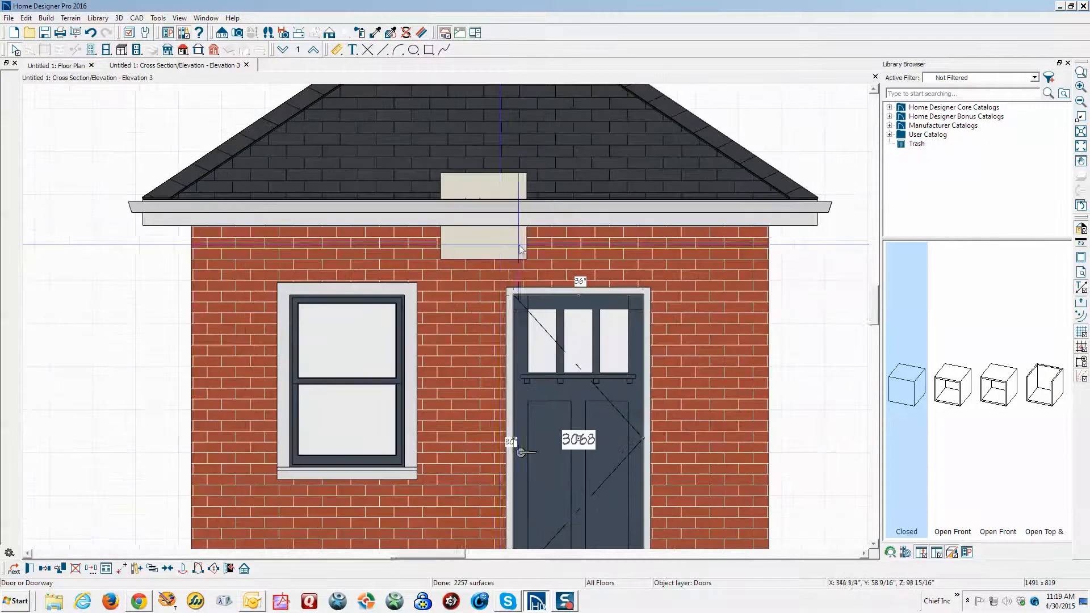
{"action": "left_click", "coordinate": [487, 227]}
{"action": "left_click_drag", "start_coordinate": [486, 227], "coordinate": [550, 243]}
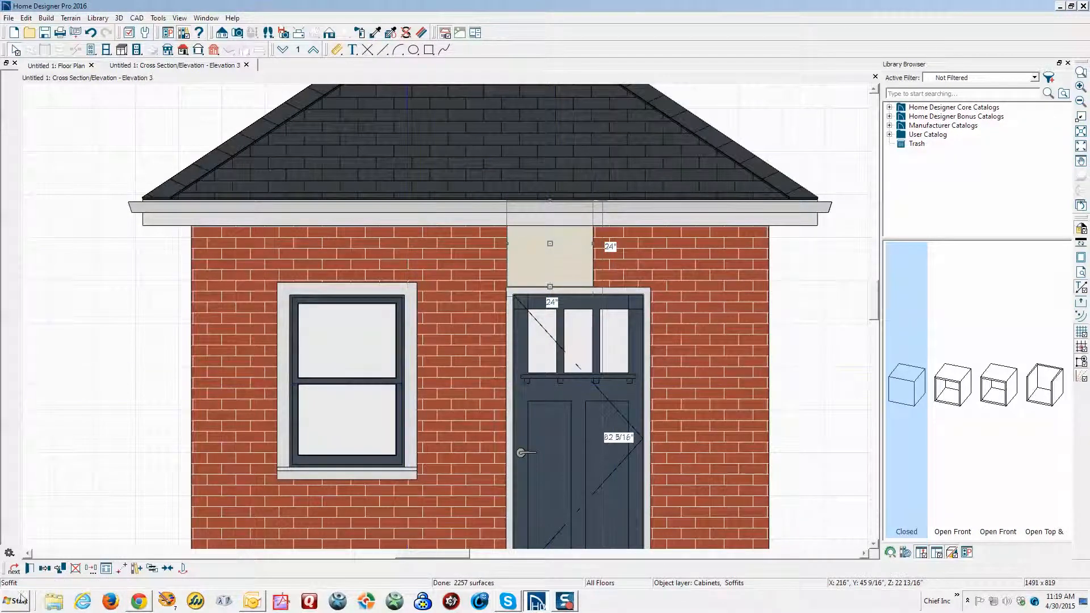
Set the soffit's height to 8" and its depth to 2"
{"action": "left_click", "coordinate": [30, 568]}
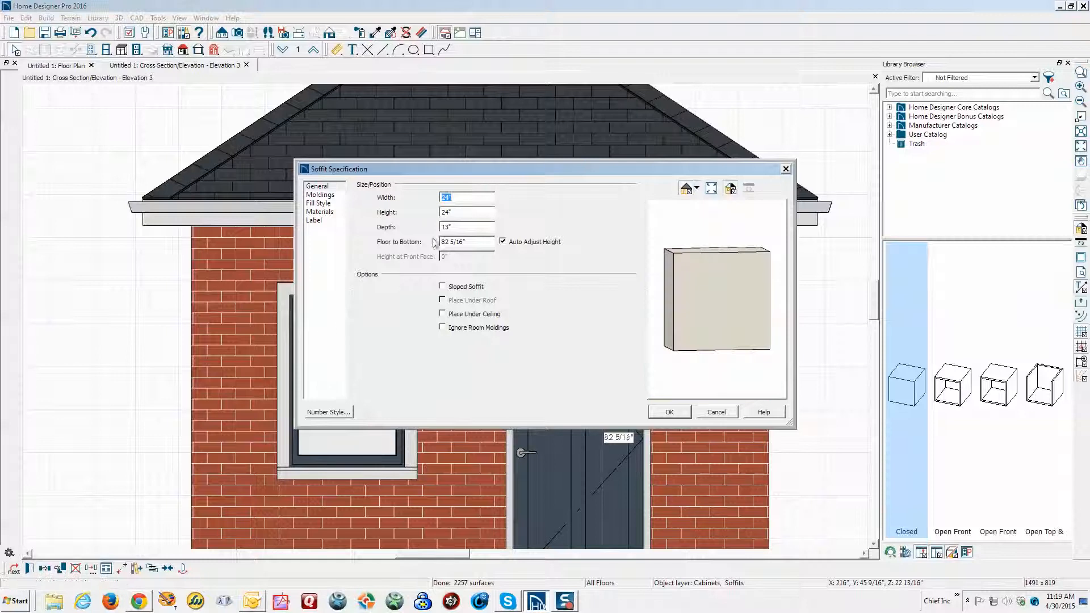
{"action": "key", "text": "Tab"}
{"action": "type", "text": "8"}
{"action": "key", "text": "Tab"}
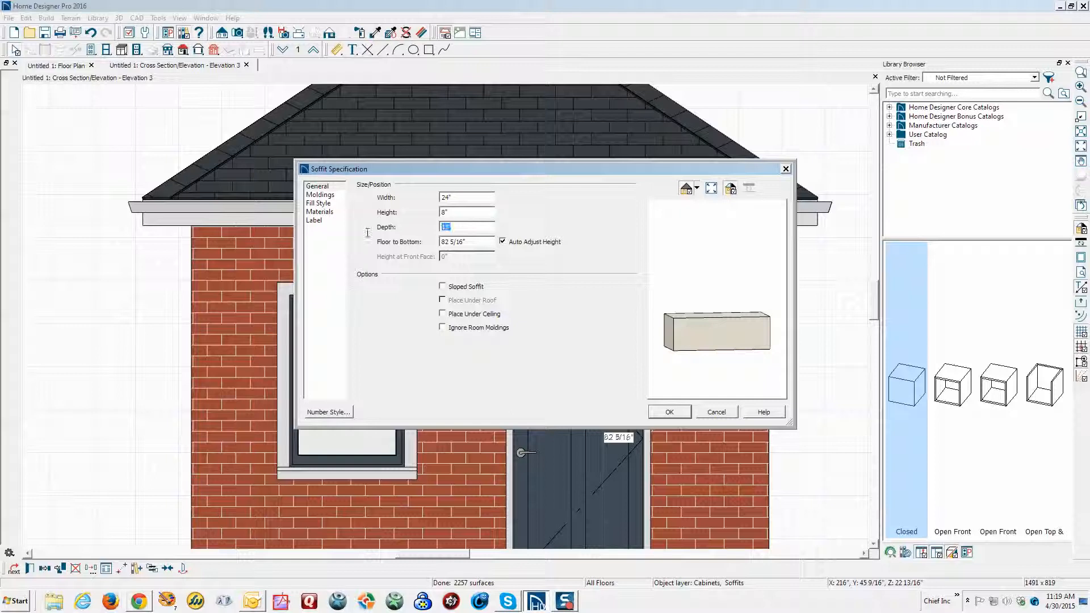
{"action": "type", "text": "2"}
{"action": "left_click", "coordinate": [664, 413]}
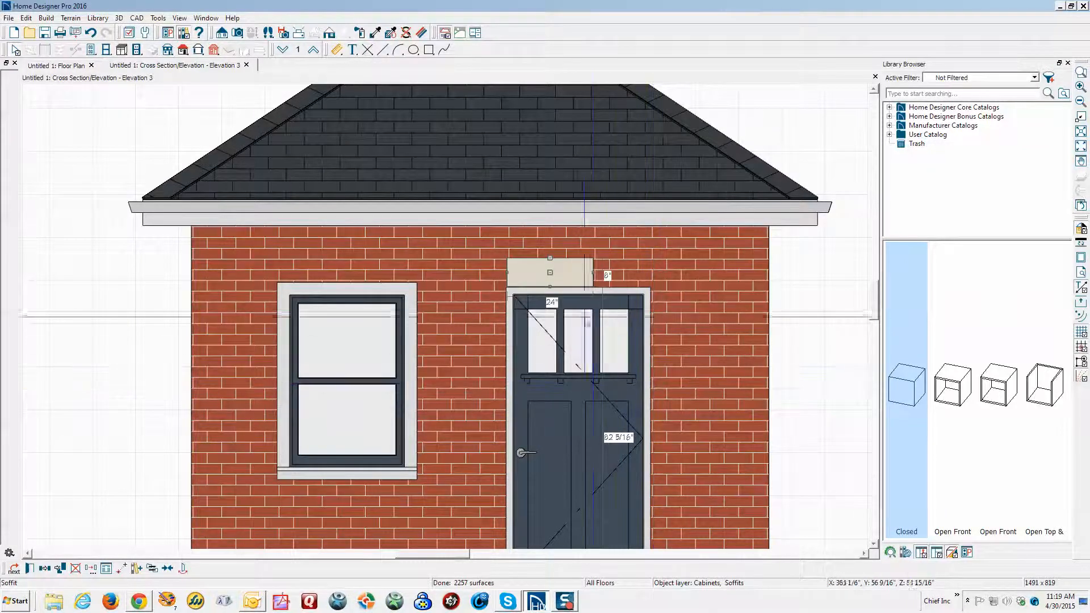
Stretch the soffit to about 40" wide, spanning the door casing, and lower it onto the casing's top edge
{"action": "left_click_drag", "start_coordinate": [594, 273], "coordinate": [650, 279]}
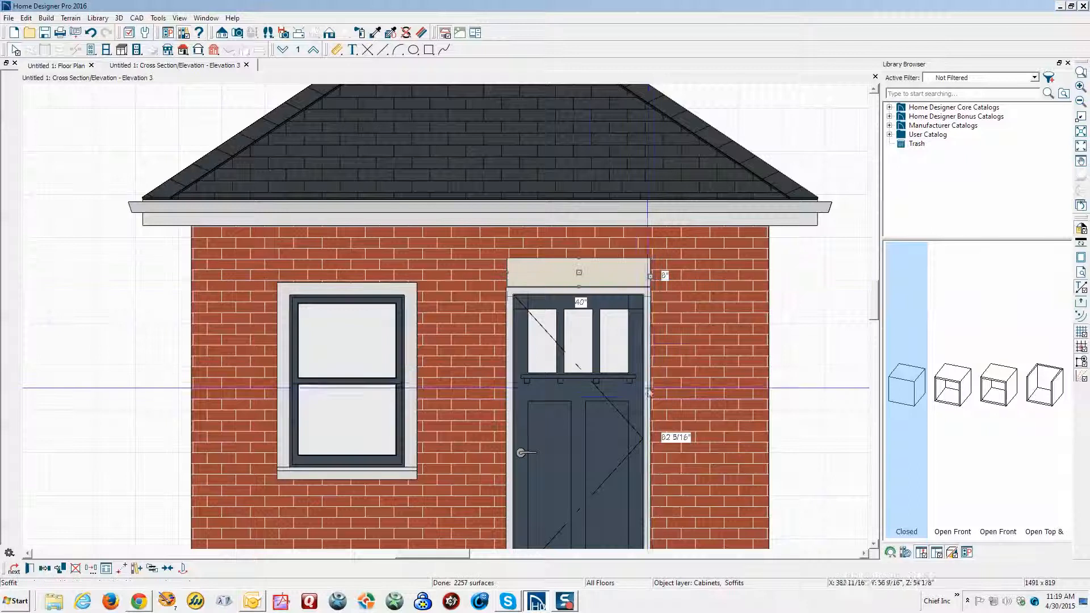
{"action": "scroll", "coordinate": [568, 296], "scroll_direction": "up", "scroll_amount": 3}
{"action": "scroll", "coordinate": [571, 294], "scroll_direction": "up", "scroll_amount": 1}
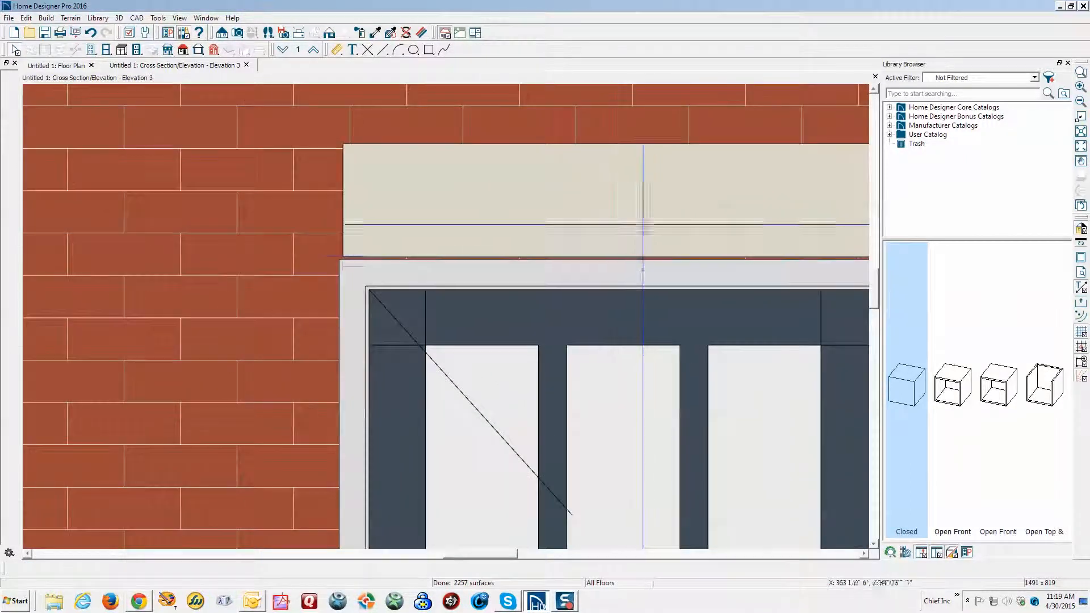
{"action": "left_click", "coordinate": [626, 201]}
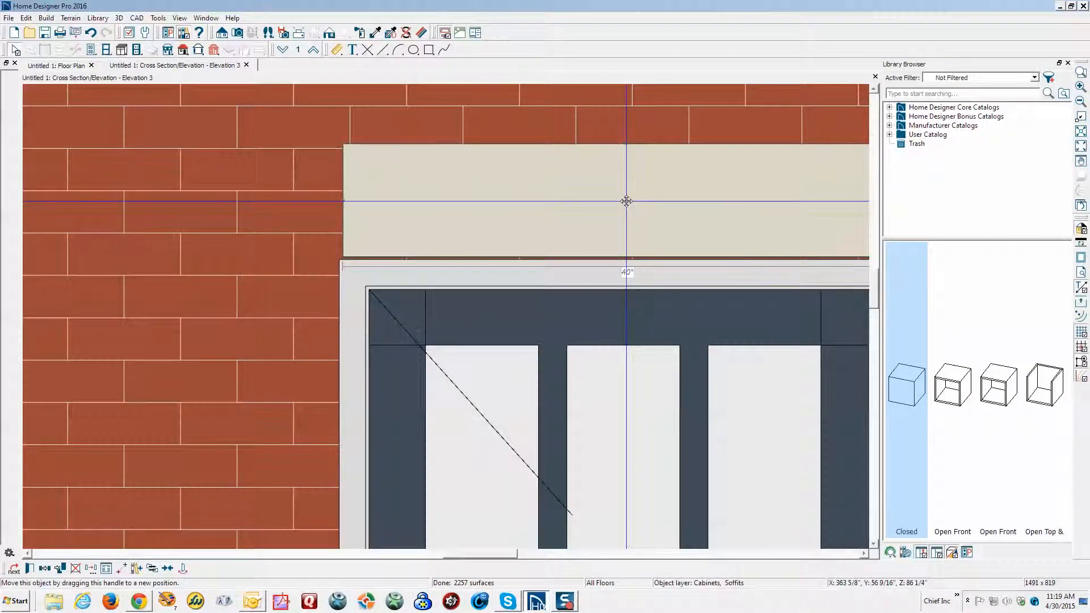
{"action": "left_click_drag", "start_coordinate": [626, 201], "coordinate": [626, 205]}
{"action": "key", "text": "Escape"}
{"action": "scroll", "coordinate": [667, 356], "scroll_direction": "down", "scroll_amount": 1}
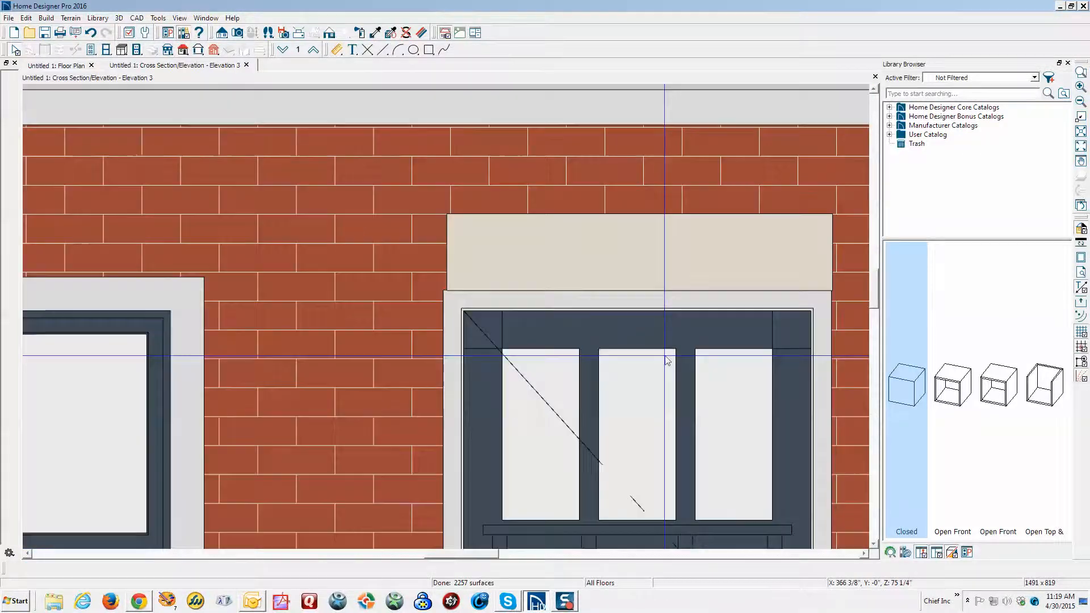
{"action": "scroll", "coordinate": [666, 360], "scroll_direction": "down", "scroll_amount": 2}
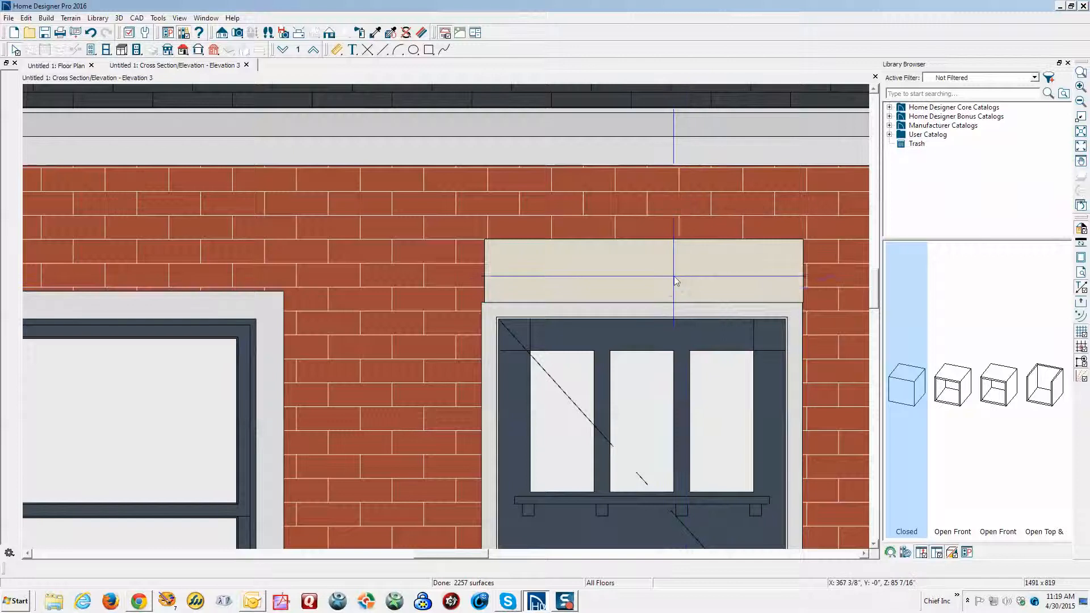
Inspect the material definition of the front wall's brick
{"action": "right_click", "coordinate": [676, 281]}
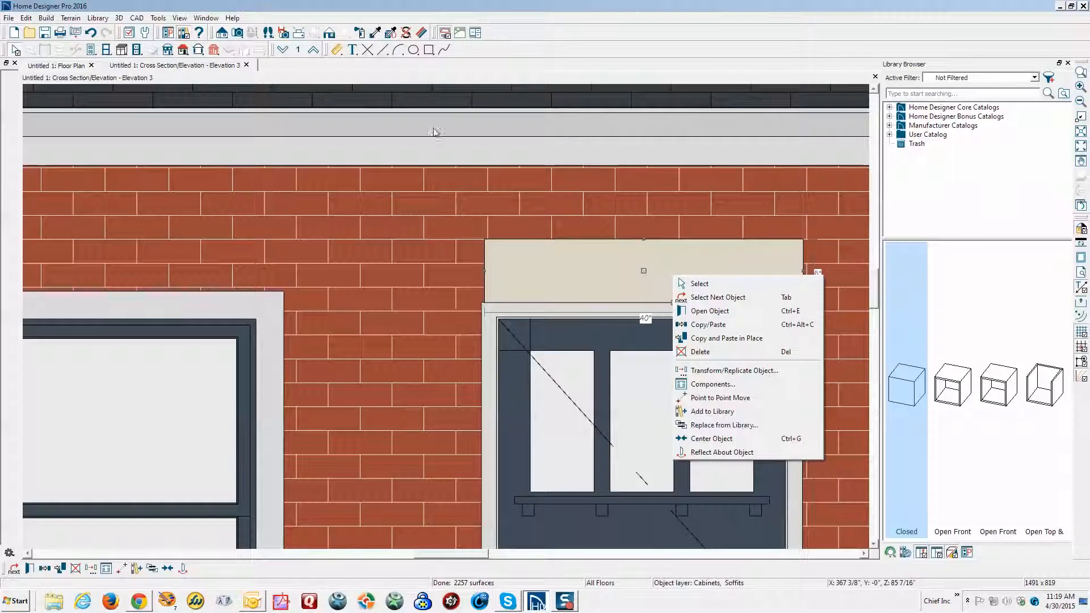
{"action": "left_click", "coordinate": [464, 116]}
{"action": "left_click", "coordinate": [463, 117]}
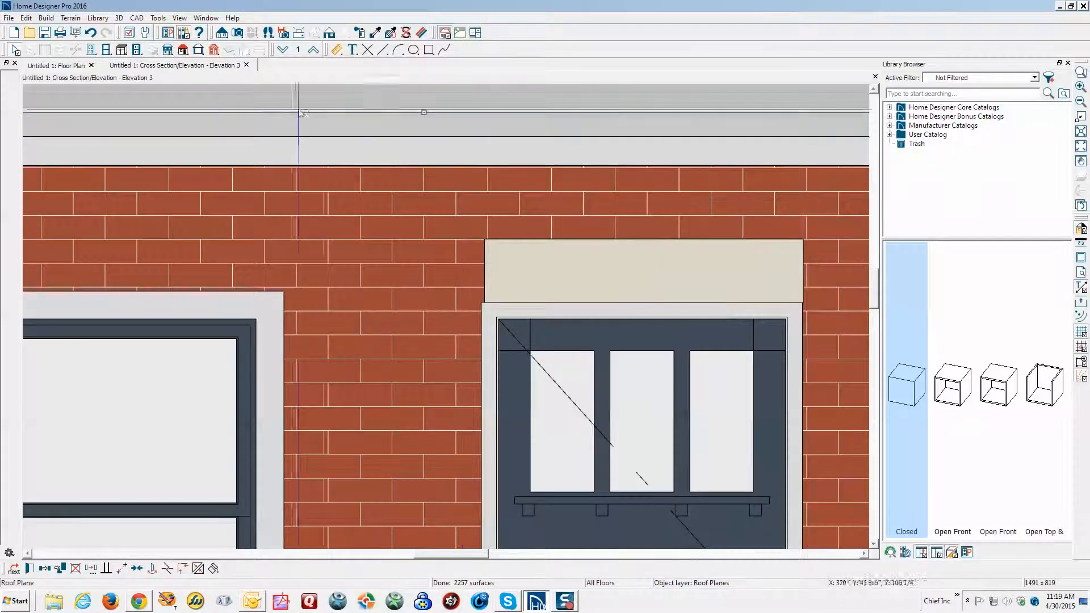
{"action": "left_click", "coordinate": [422, 34]}
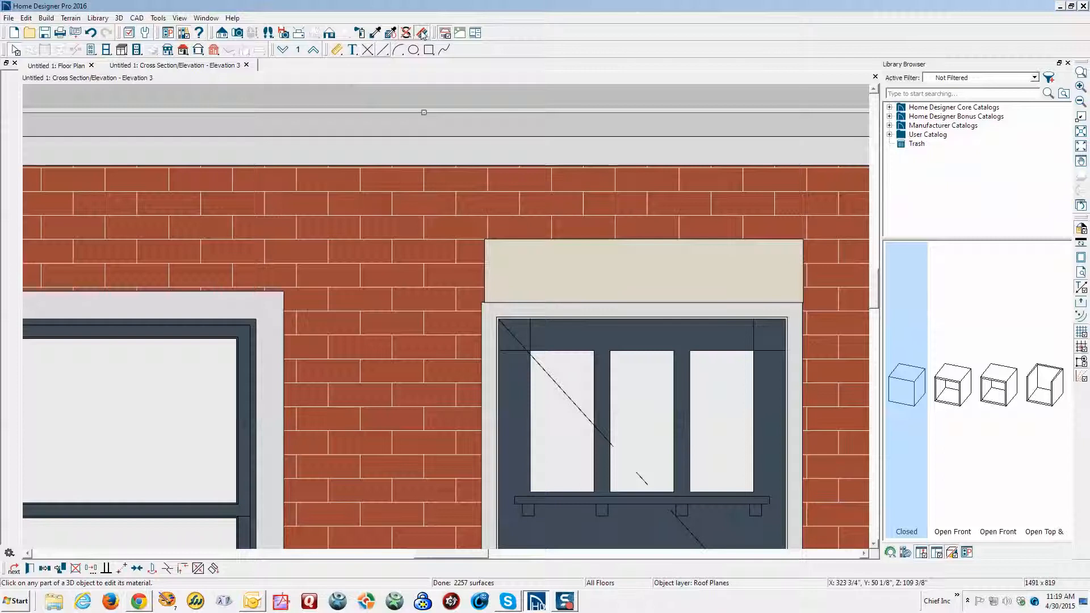
{"action": "left_click", "coordinate": [400, 221]}
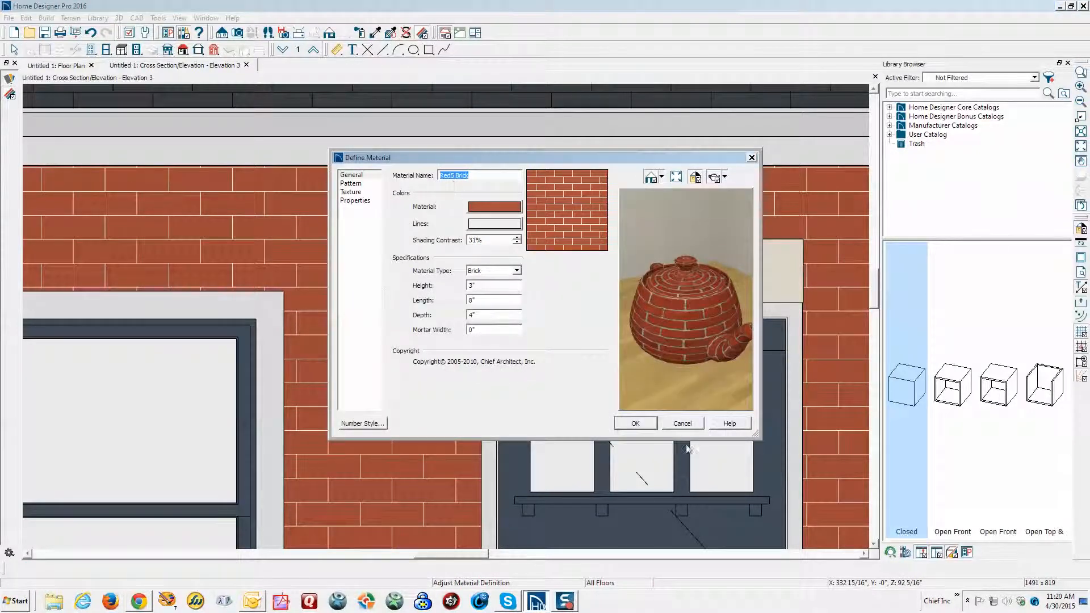
{"action": "left_click", "coordinate": [692, 423]}
{"action": "key", "text": "space"}
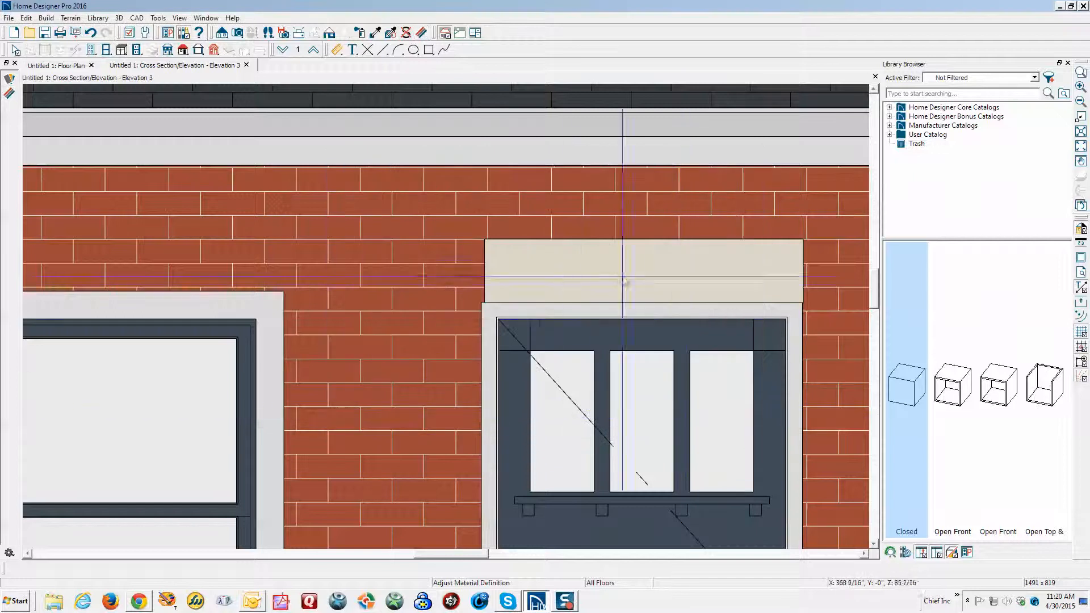
Open the material selection for the Soffit component of the soffit above the door
{"action": "right_click", "coordinate": [658, 270]}
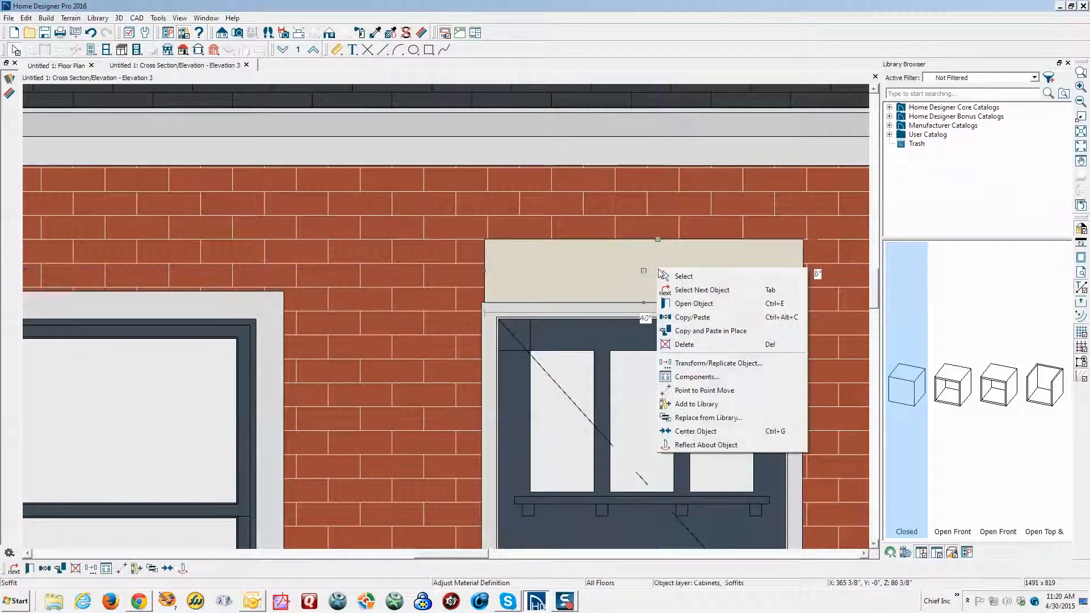
{"action": "left_click", "coordinate": [702, 307]}
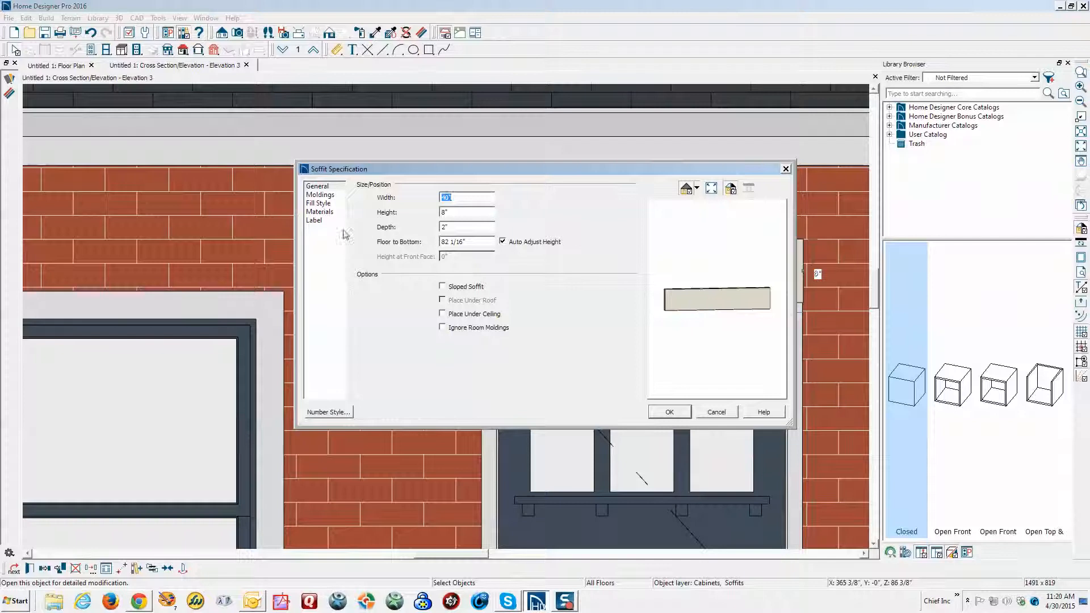
{"action": "left_click", "coordinate": [320, 212]}
{"action": "left_click", "coordinate": [404, 206]}
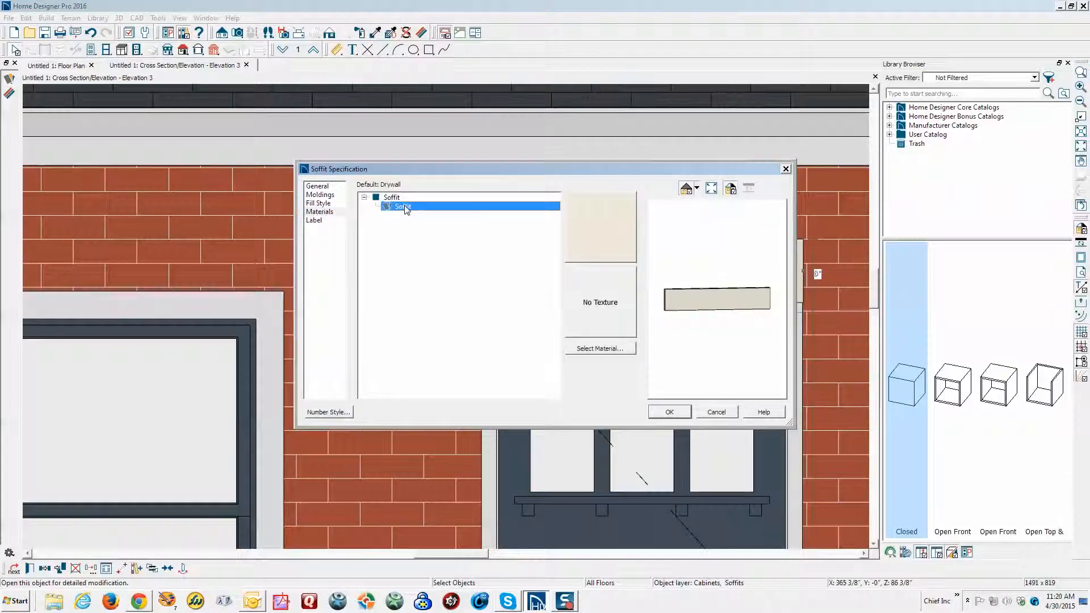
{"action": "left_click", "coordinate": [604, 350]}
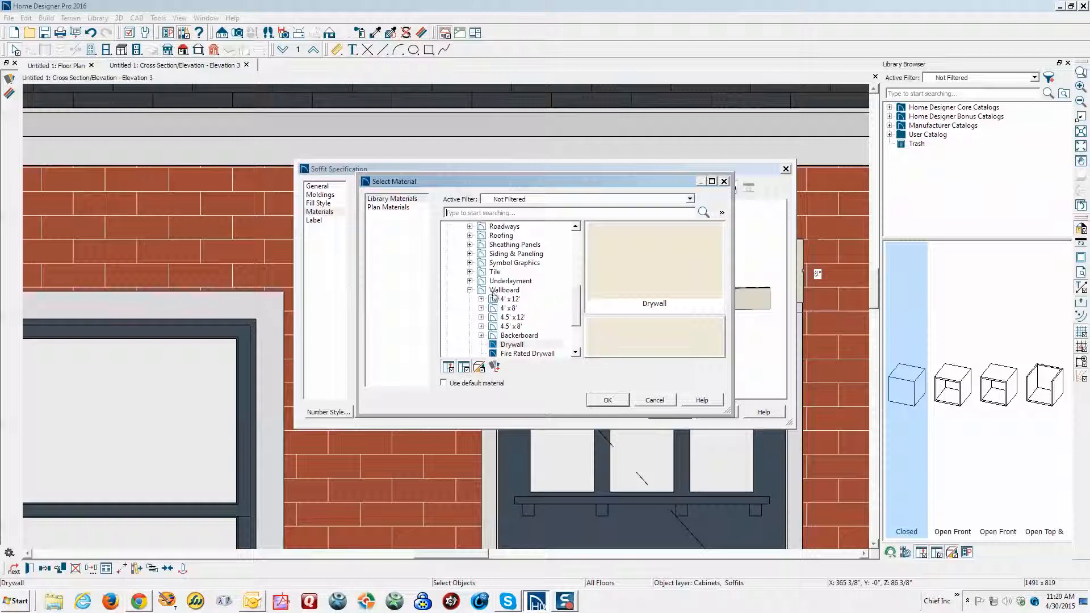
Apply Red5 Course Brick from the Natural Brick materials under Masonry & Stone to the soffit
{"action": "left_click", "coordinate": [470, 290]}
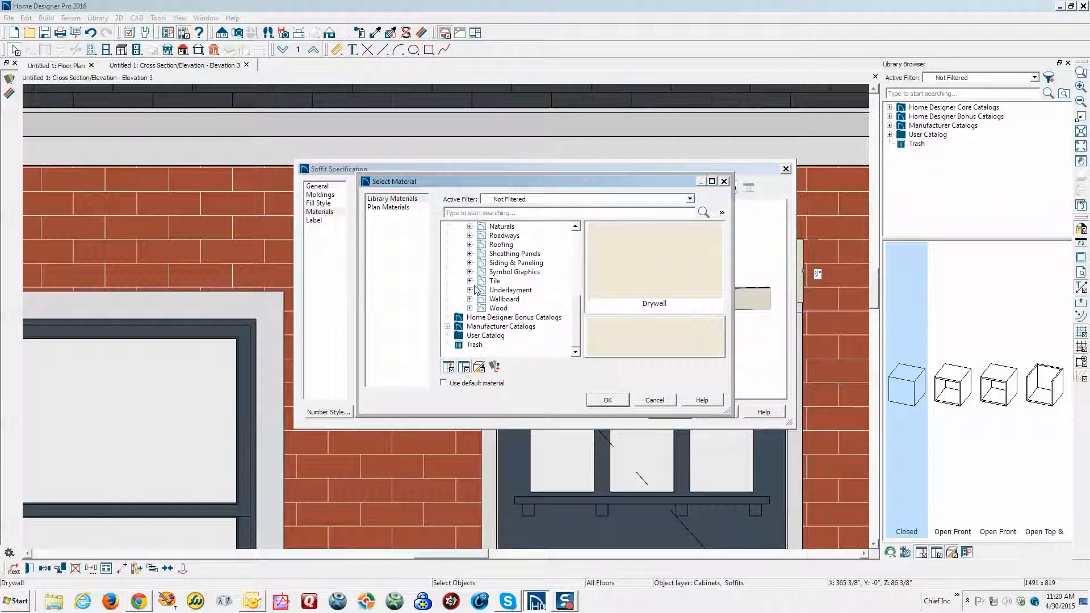
{"action": "scroll", "coordinate": [476, 290], "scroll_direction": "up", "scroll_amount": 5}
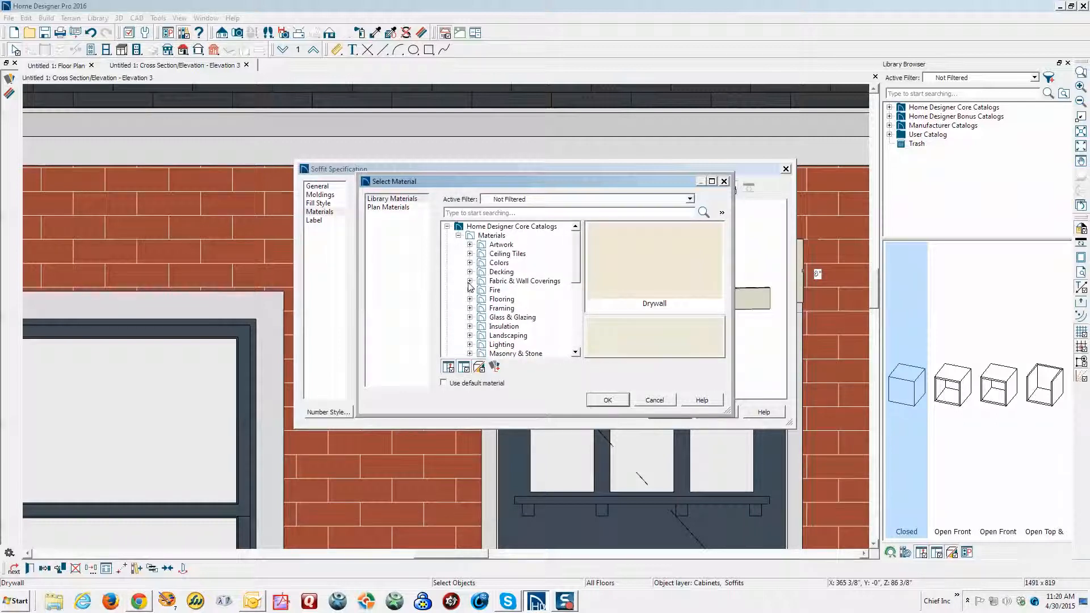
{"action": "left_click", "coordinate": [469, 353]}
{"action": "left_click", "coordinate": [482, 354]}
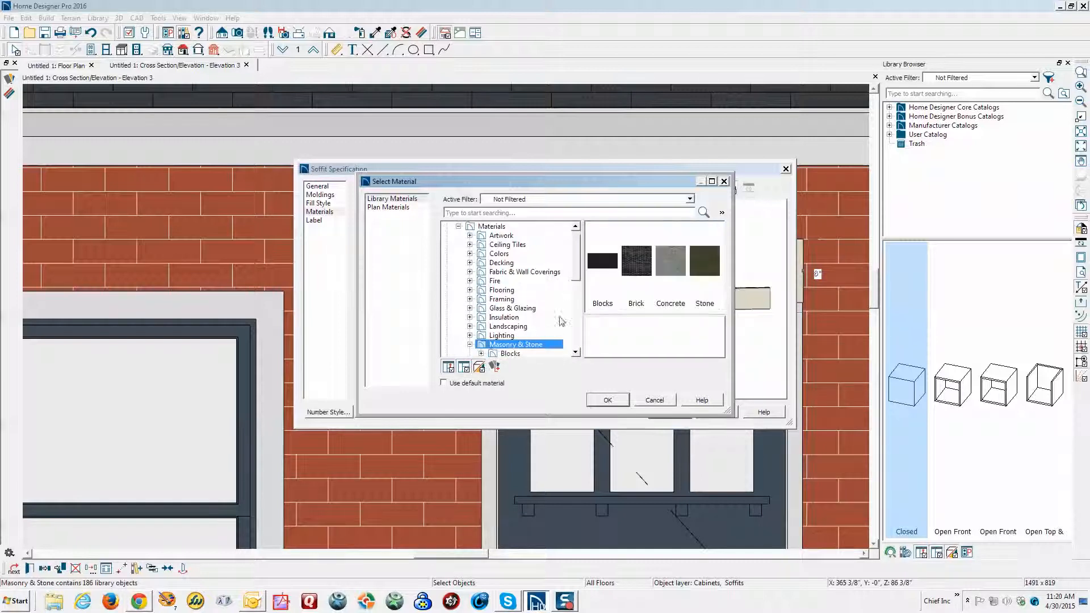
{"action": "scroll", "coordinate": [545, 323], "scroll_direction": "down", "scroll_amount": 2}
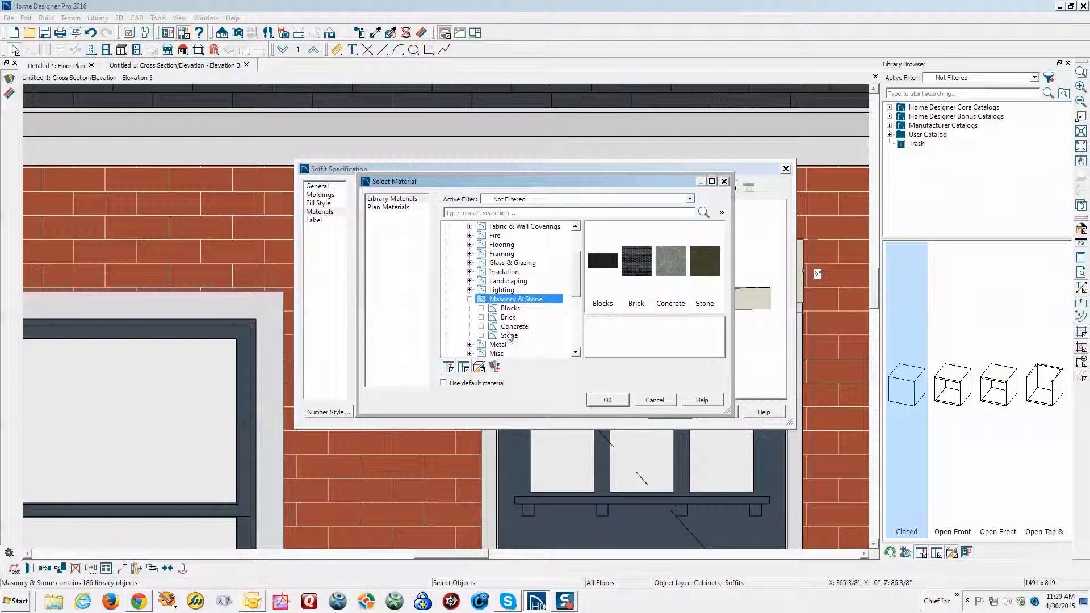
{"action": "left_click", "coordinate": [508, 317]}
{"action": "double_click", "coordinate": [633, 264]}
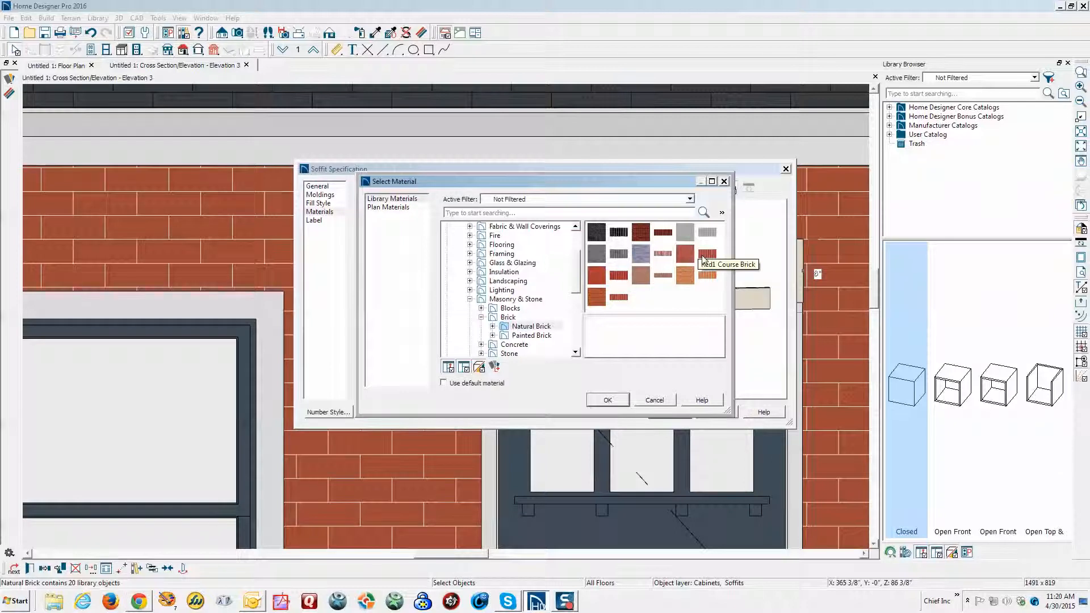
{"action": "left_click", "coordinate": [620, 298]}
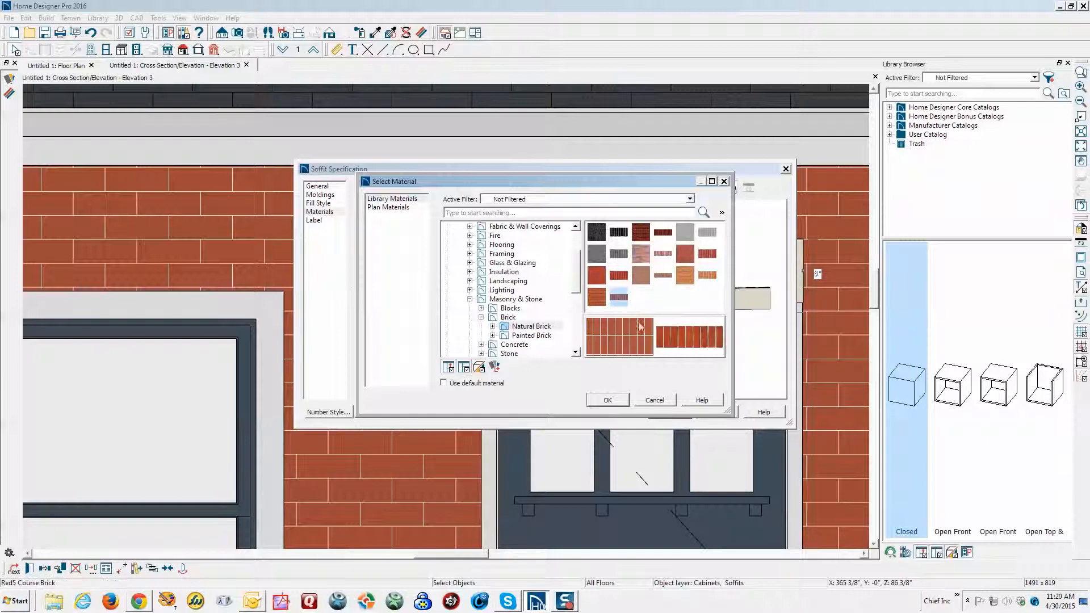
{"action": "left_click", "coordinate": [612, 402]}
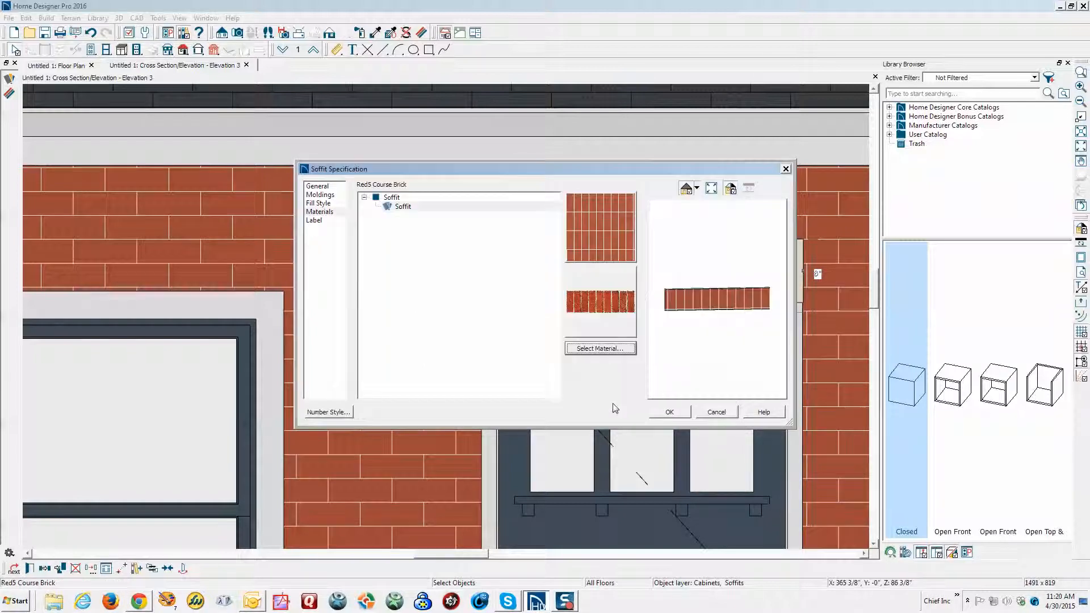
{"action": "left_click", "coordinate": [669, 412]}
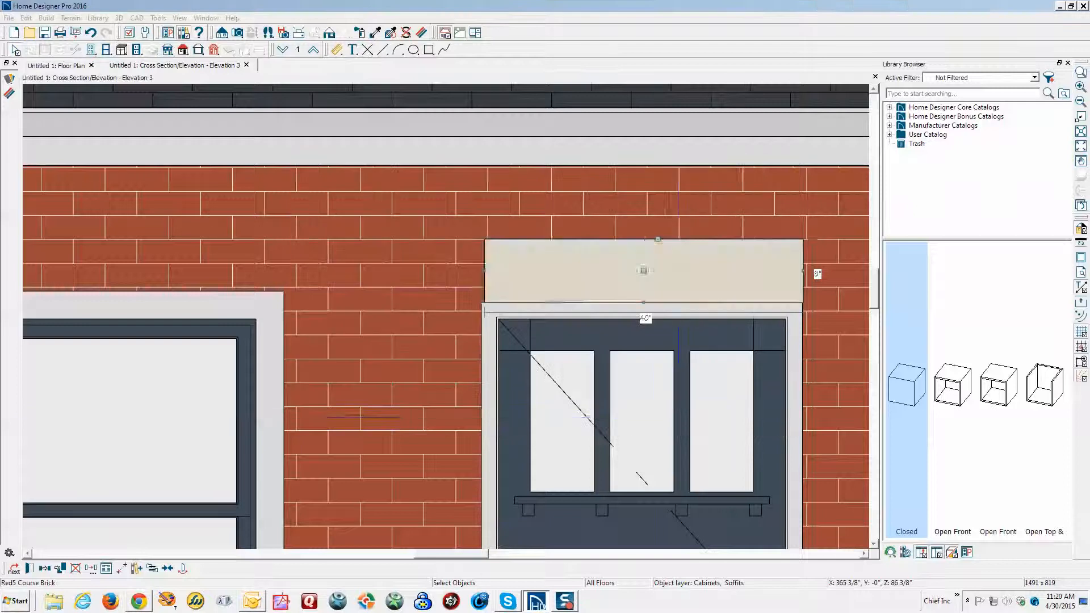
{"action": "key", "text": "Escape"}
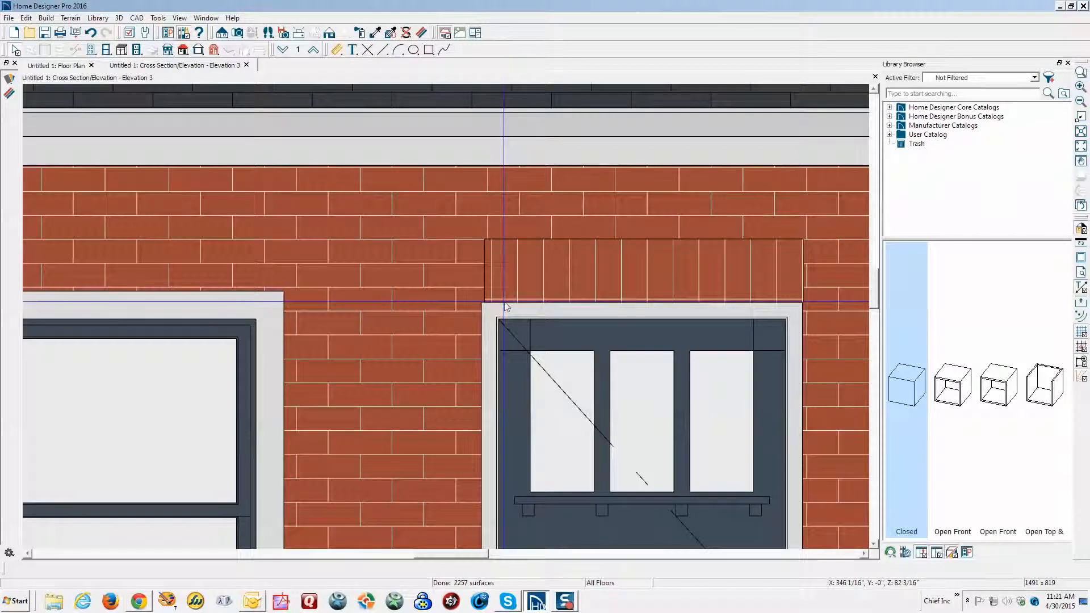
{"action": "right_click", "coordinate": [535, 279]}
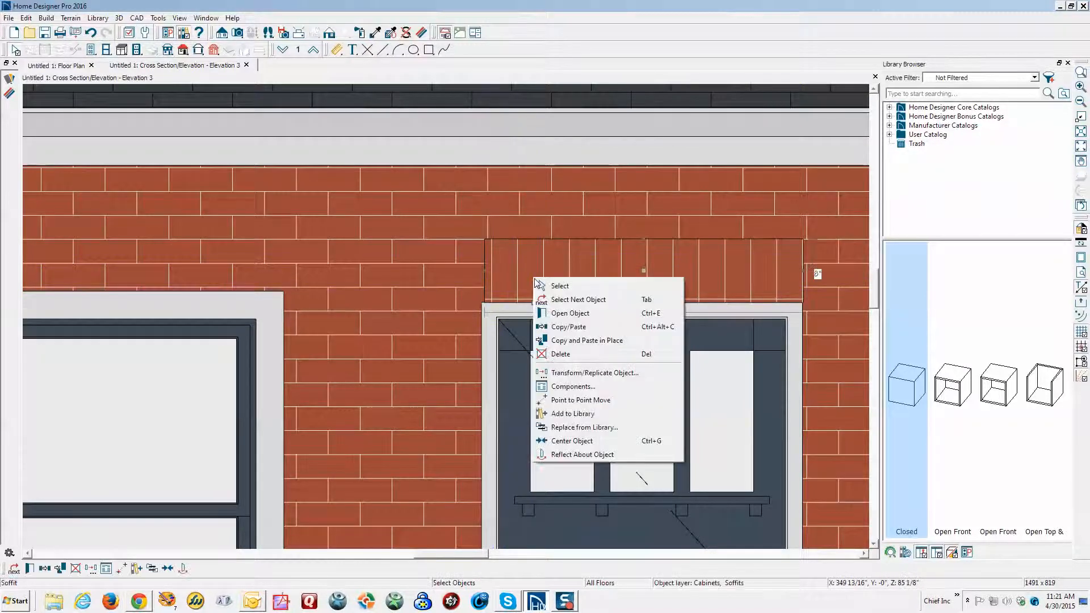
{"action": "left_click", "coordinate": [599, 313]}
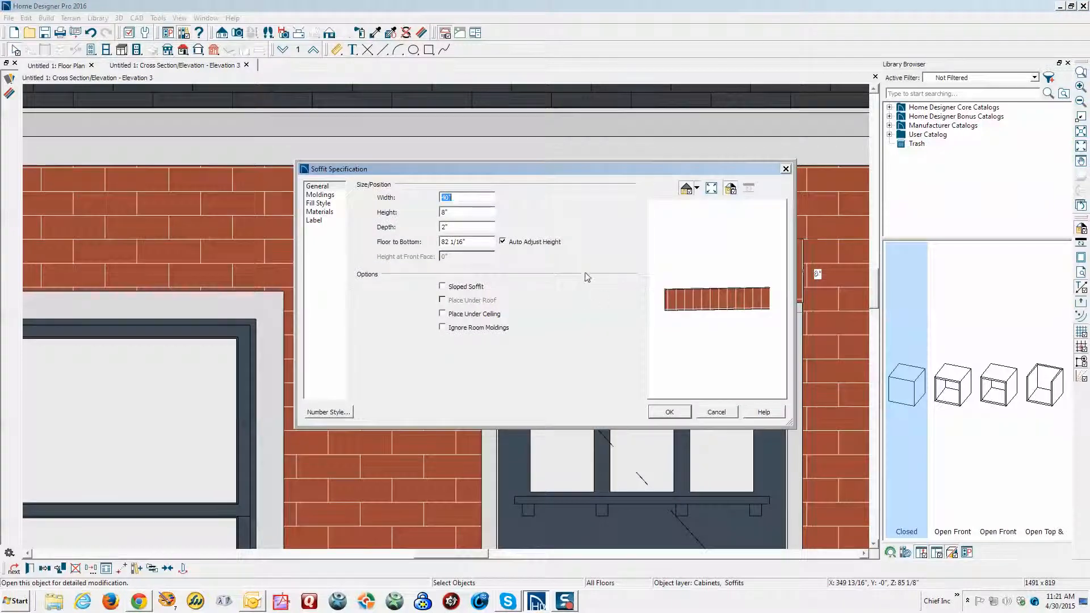
{"action": "left_click", "coordinate": [721, 417]}
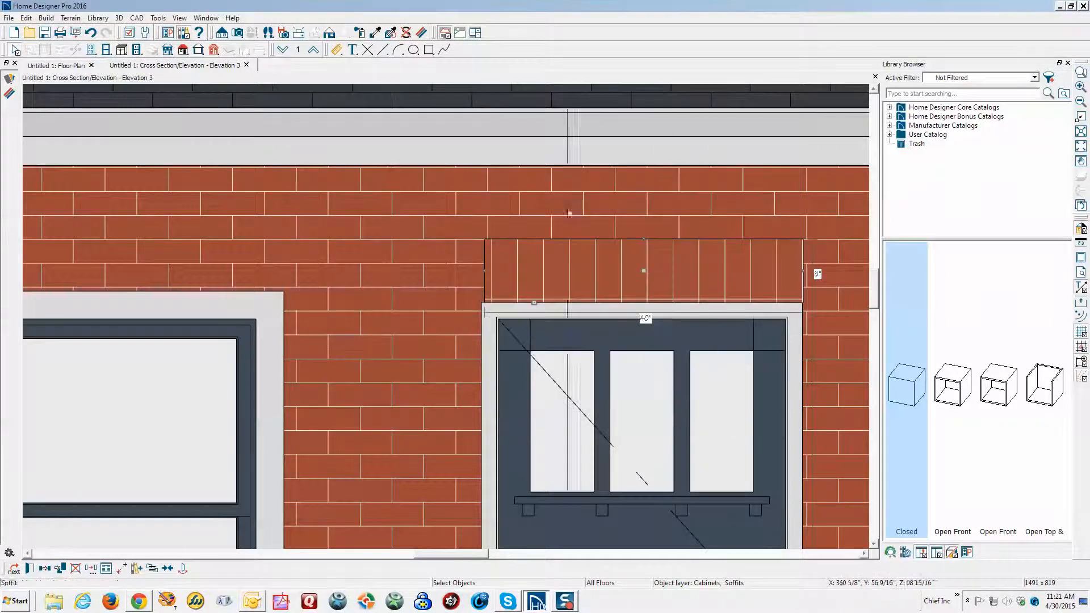
Set the pattern of the soffit's Red5 Course Brick to the Strip material type at a 90° angle
{"action": "left_click", "coordinate": [422, 33]}
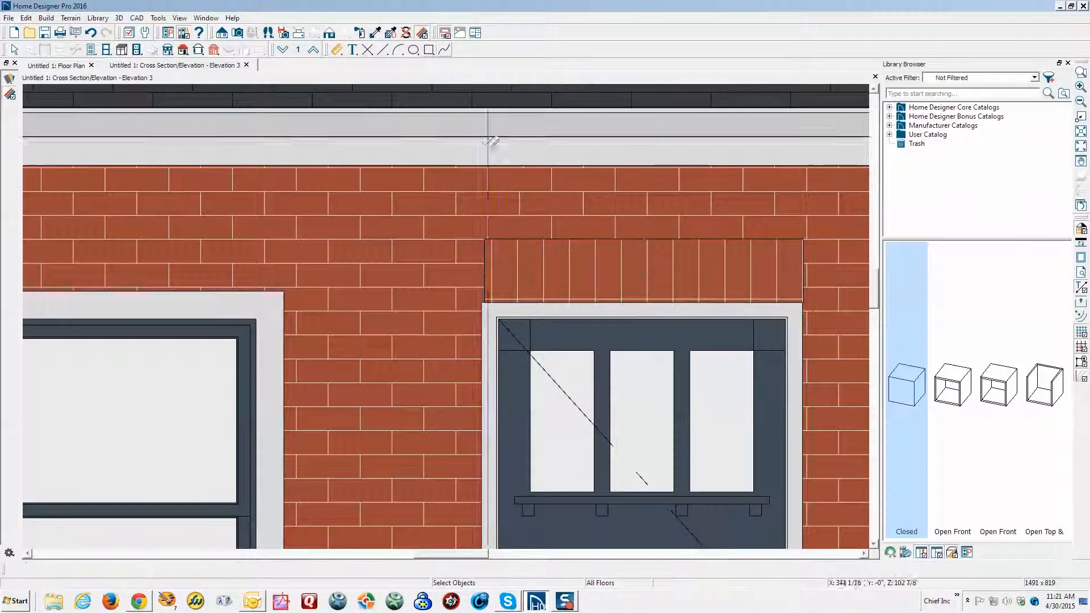
{"action": "left_click", "coordinate": [598, 274]}
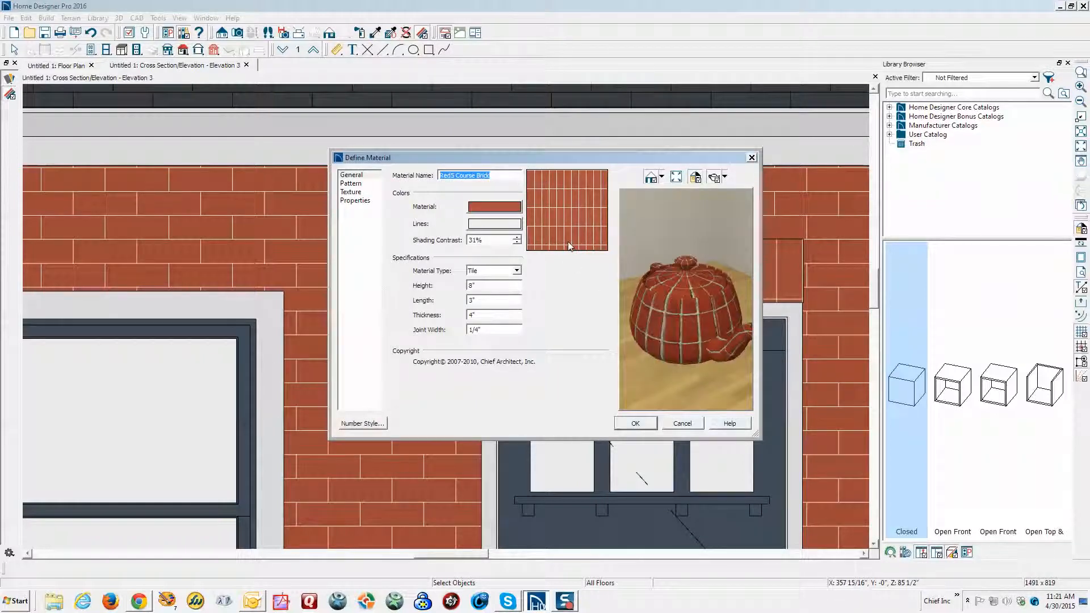
{"action": "left_click", "coordinate": [358, 184]}
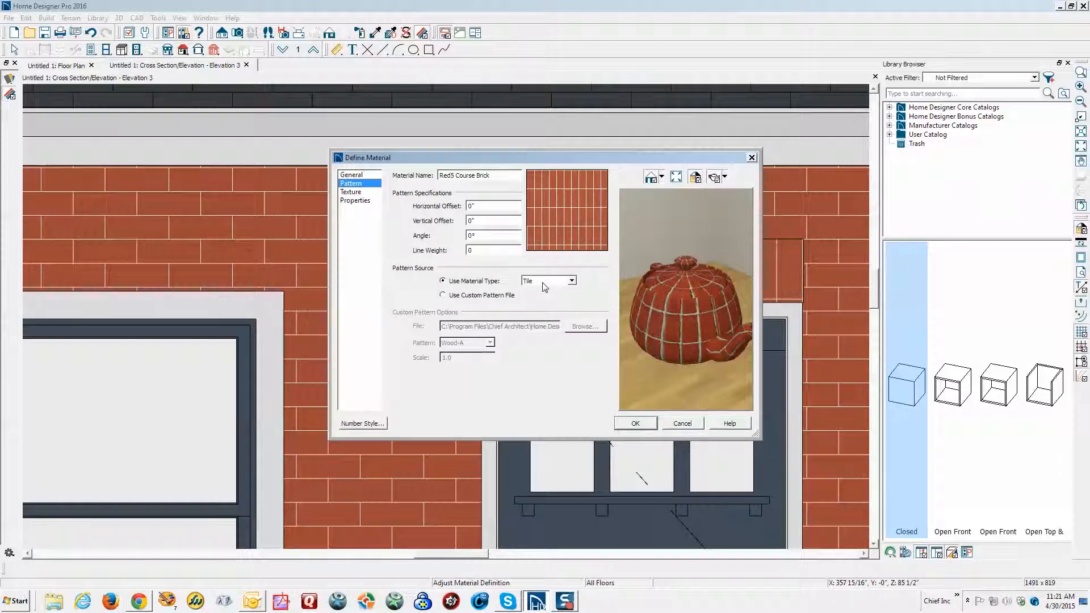
{"action": "left_click", "coordinate": [572, 281]}
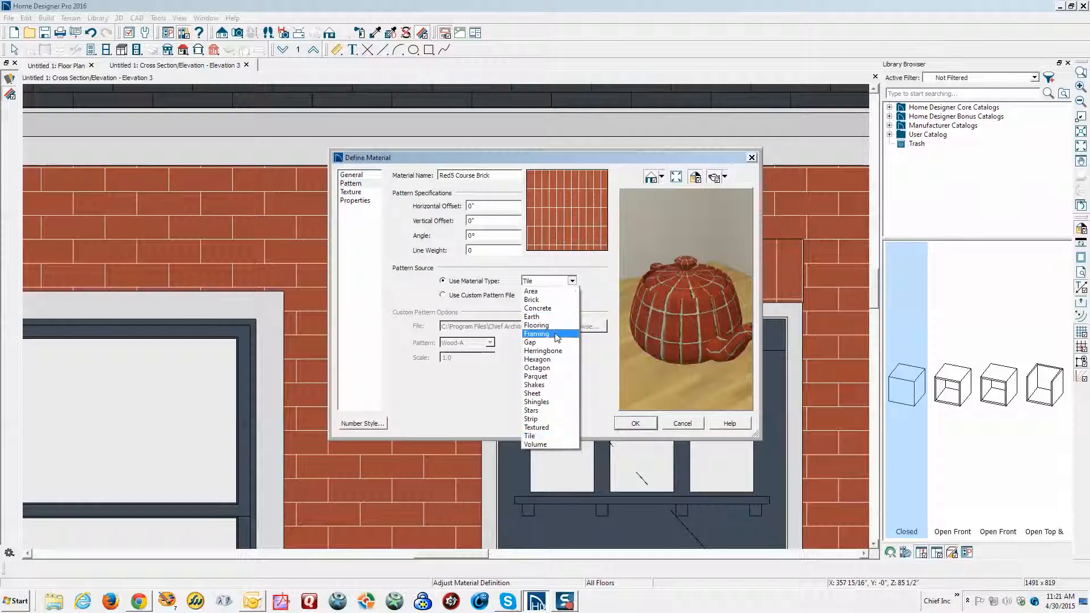
{"action": "left_click", "coordinate": [556, 418]}
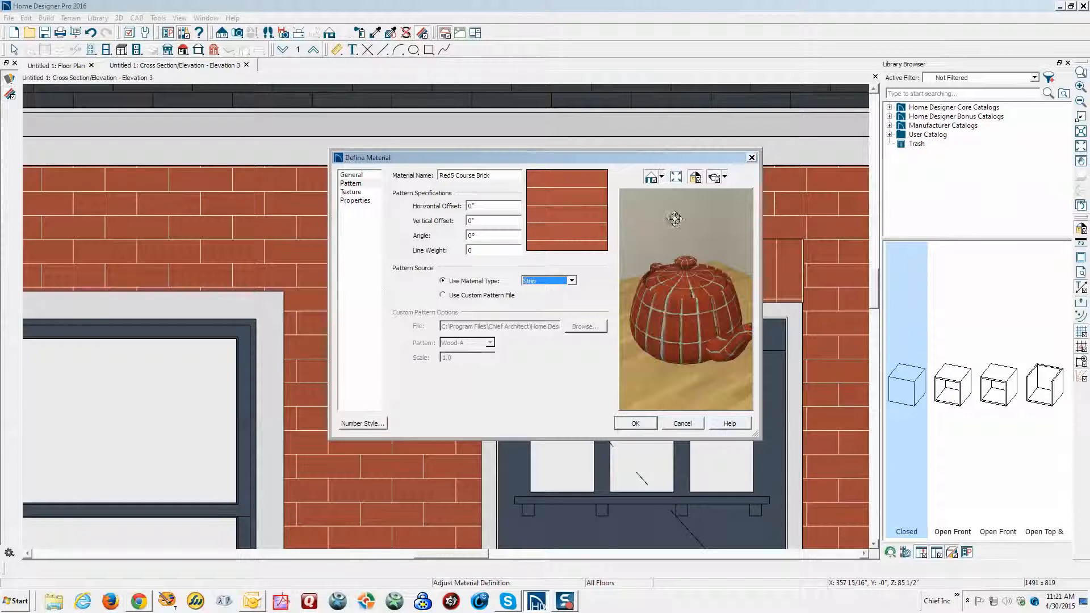
{"action": "left_click", "coordinate": [469, 235]}
{"action": "type", "text": "9"}
{"action": "key", "text": "Tab"}
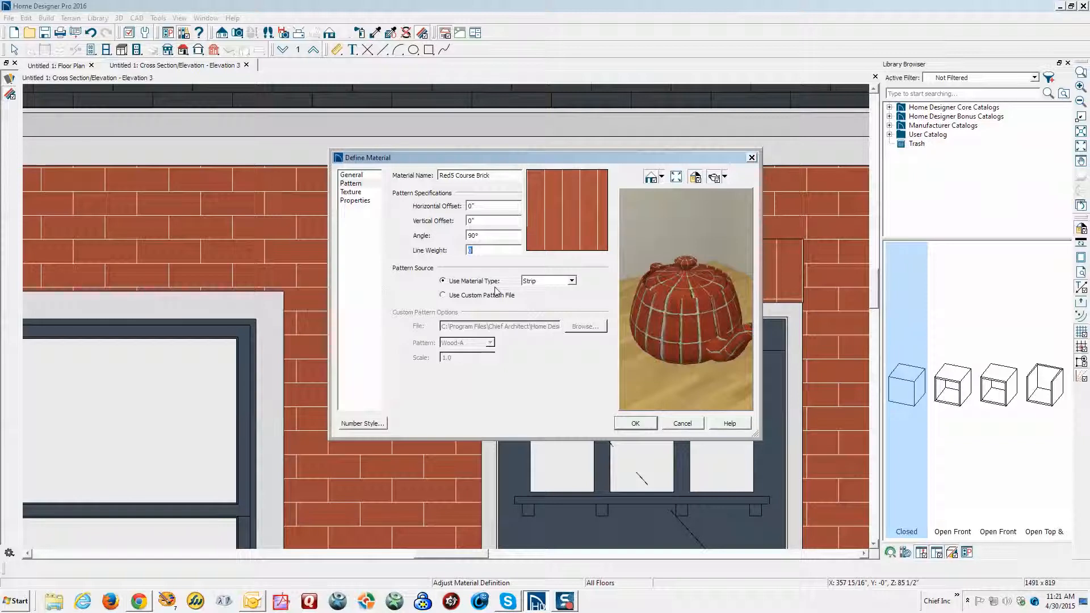
Set the height of the soffit brick's strip pattern to 3" and apply the material definition
{"action": "left_click", "coordinate": [352, 177]}
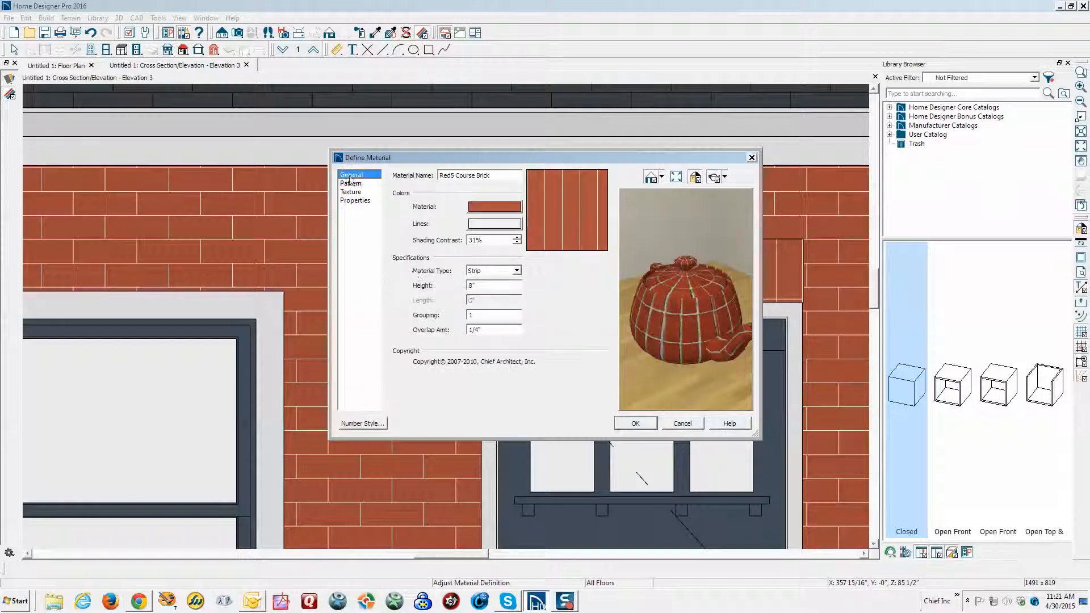
{"action": "left_click", "coordinate": [482, 287]}
{"action": "left_click", "coordinate": [635, 423]}
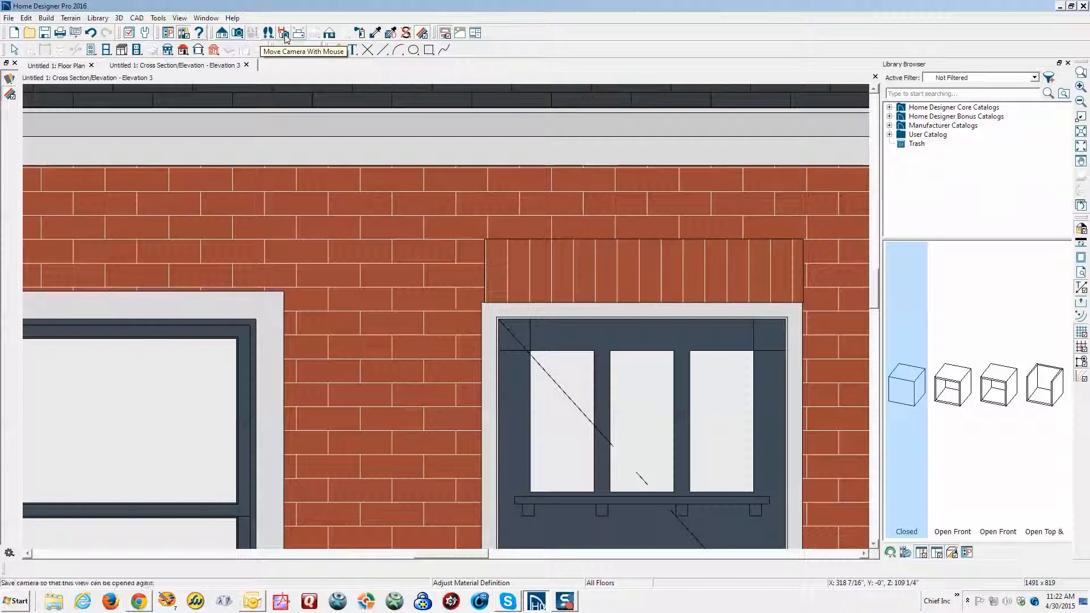
Compare the elevation in standard rendering with the line-based rendering, leaving it in standard rendering
{"action": "left_click", "coordinate": [329, 34]}
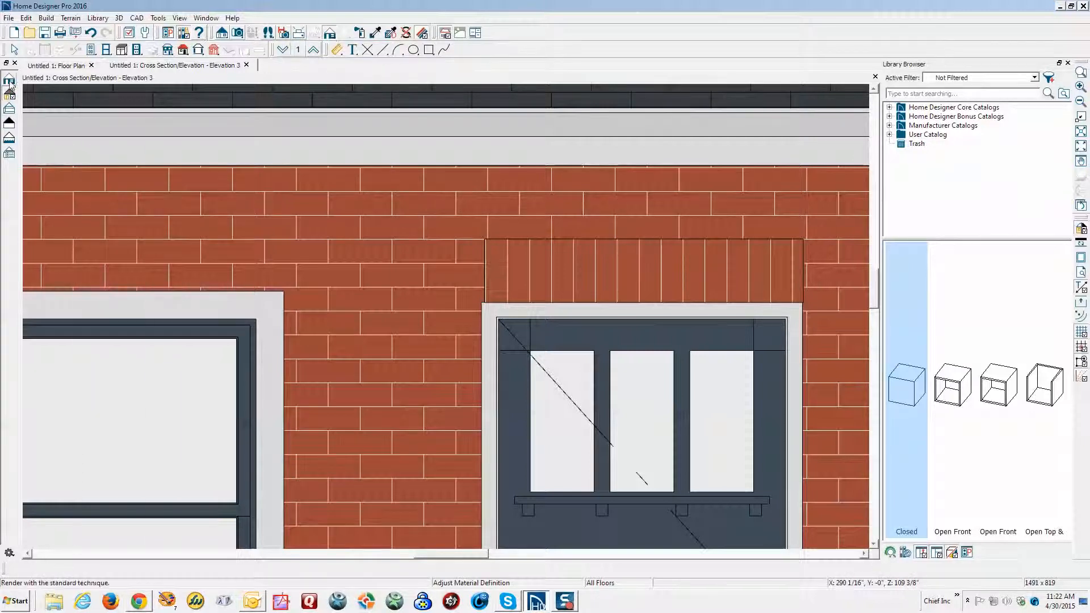
{"action": "left_click", "coordinate": [10, 83]}
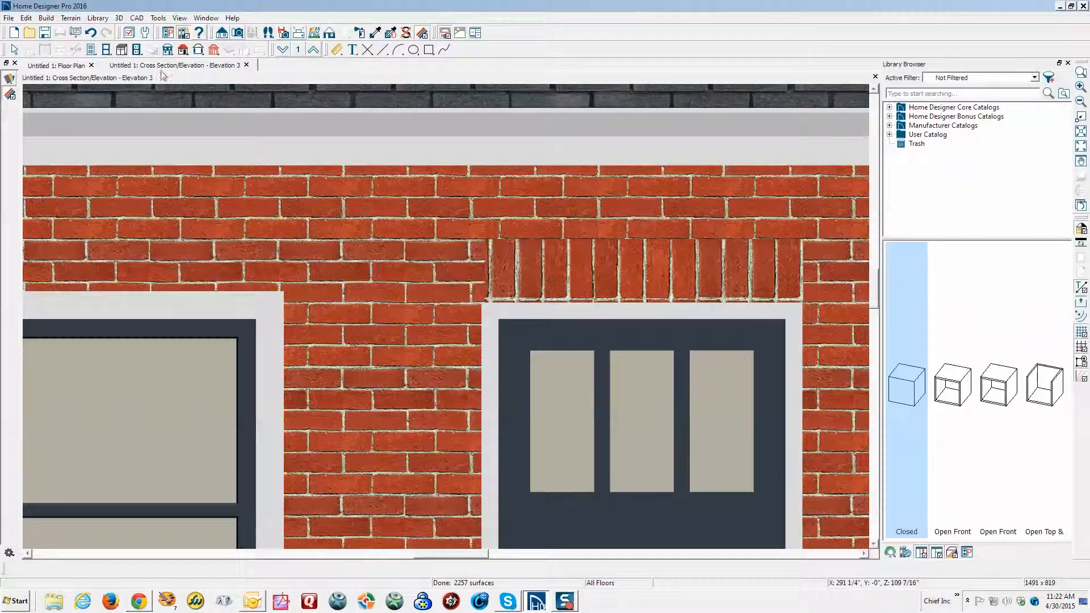
{"action": "left_click", "coordinate": [315, 33]}
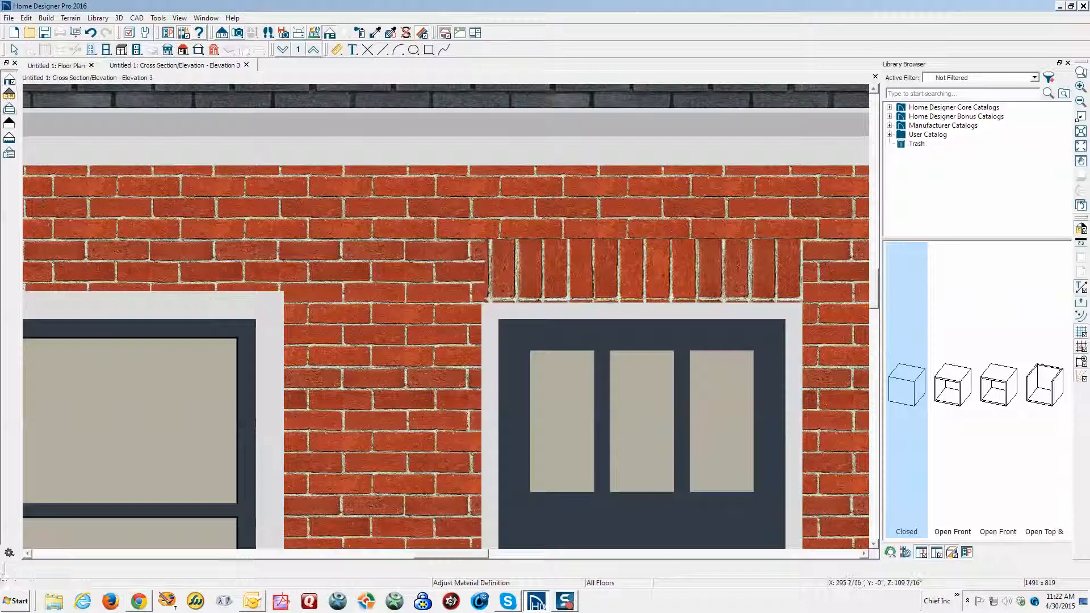
{"action": "left_click", "coordinate": [9, 98]}
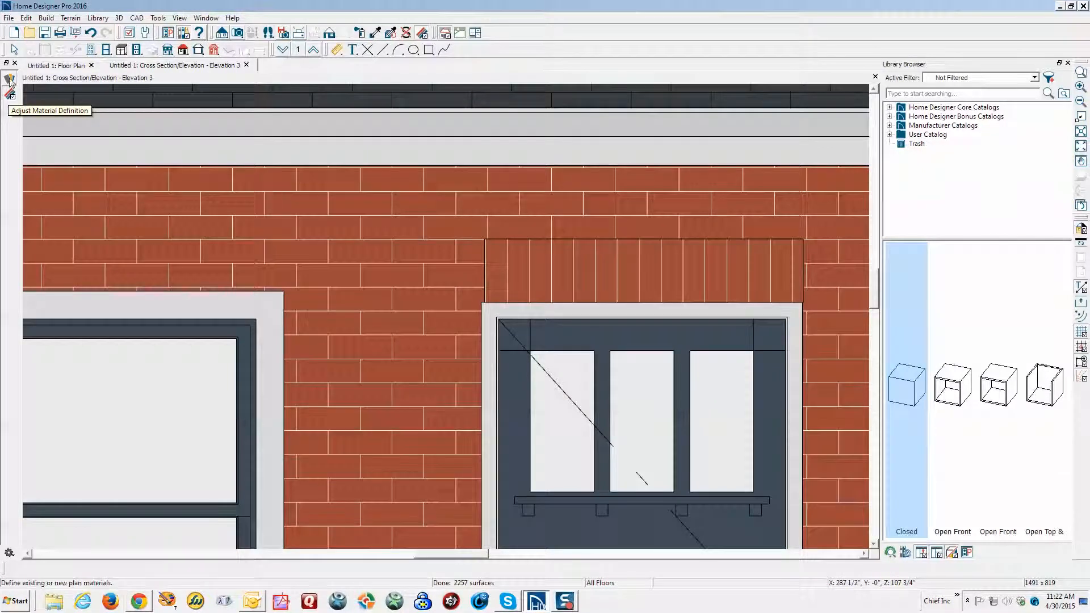
{"action": "left_click", "coordinate": [331, 34]}
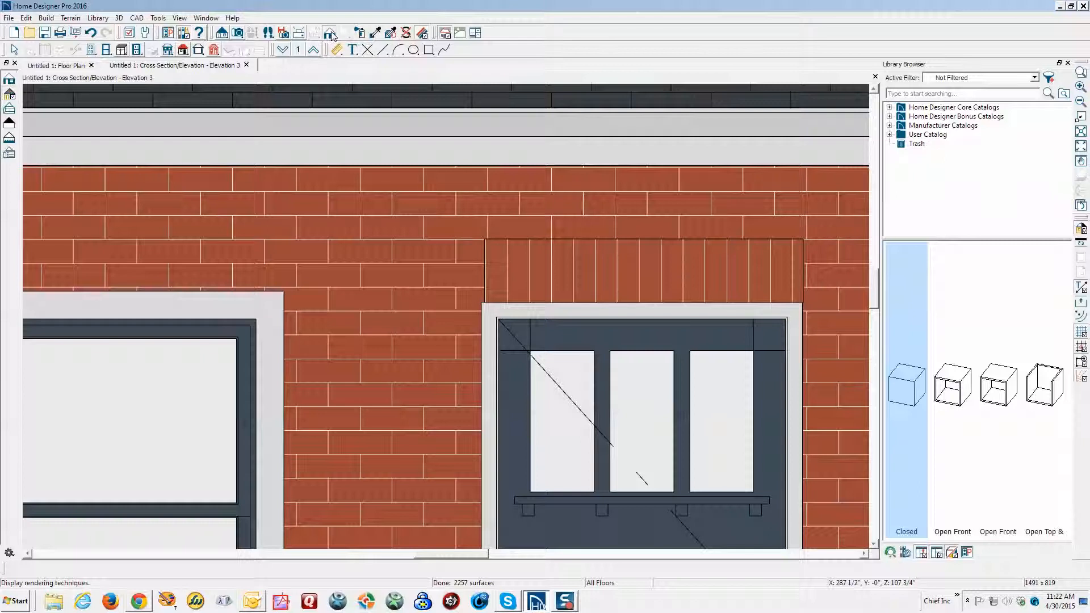
{"action": "left_click", "coordinate": [8, 80]}
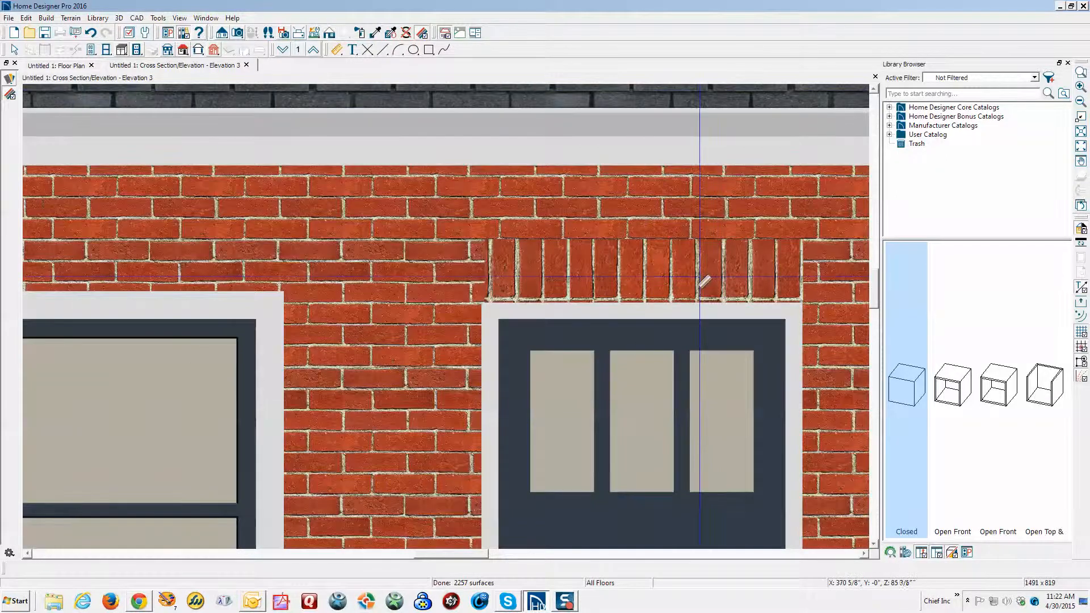
Set the texture's Y scale of the soffit's Red5 Course Brick to 12"
{"action": "left_click", "coordinate": [567, 260]}
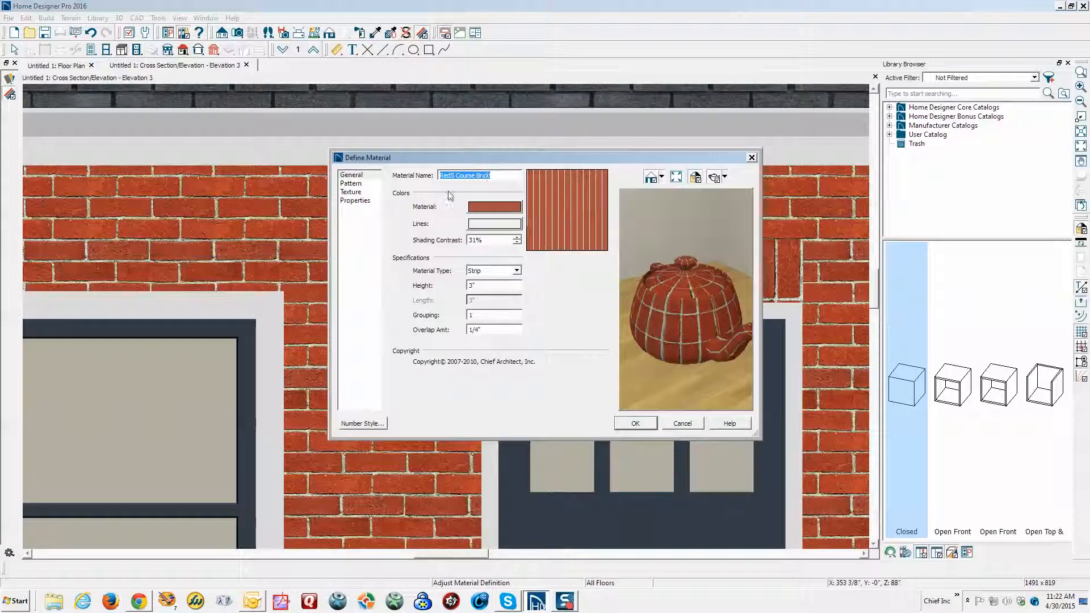
{"action": "left_click", "coordinate": [350, 193]}
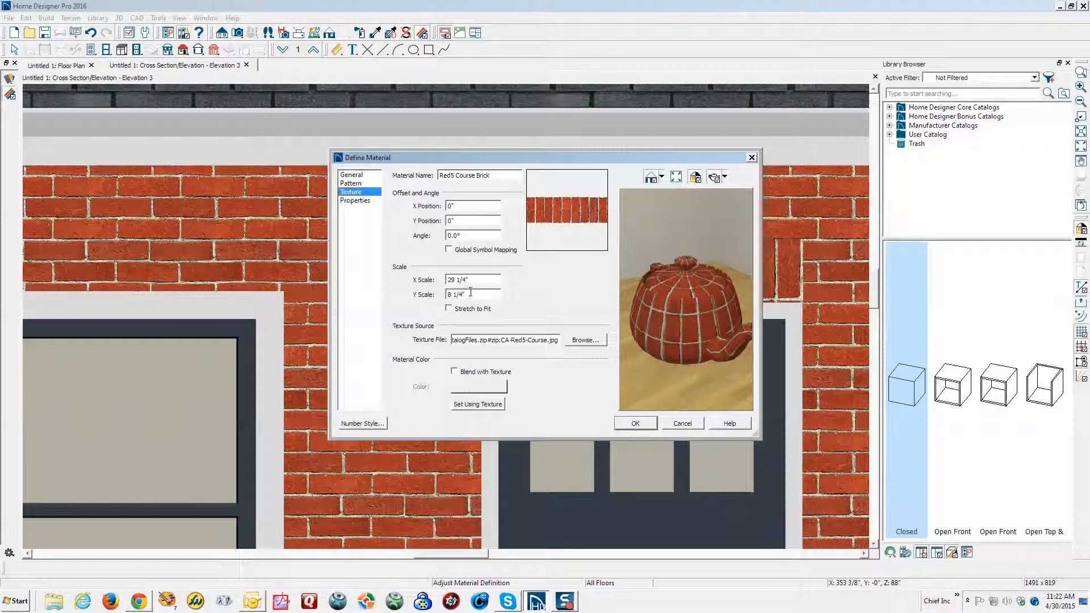
{"action": "left_click_drag", "start_coordinate": [473, 293], "coordinate": [428, 307]}
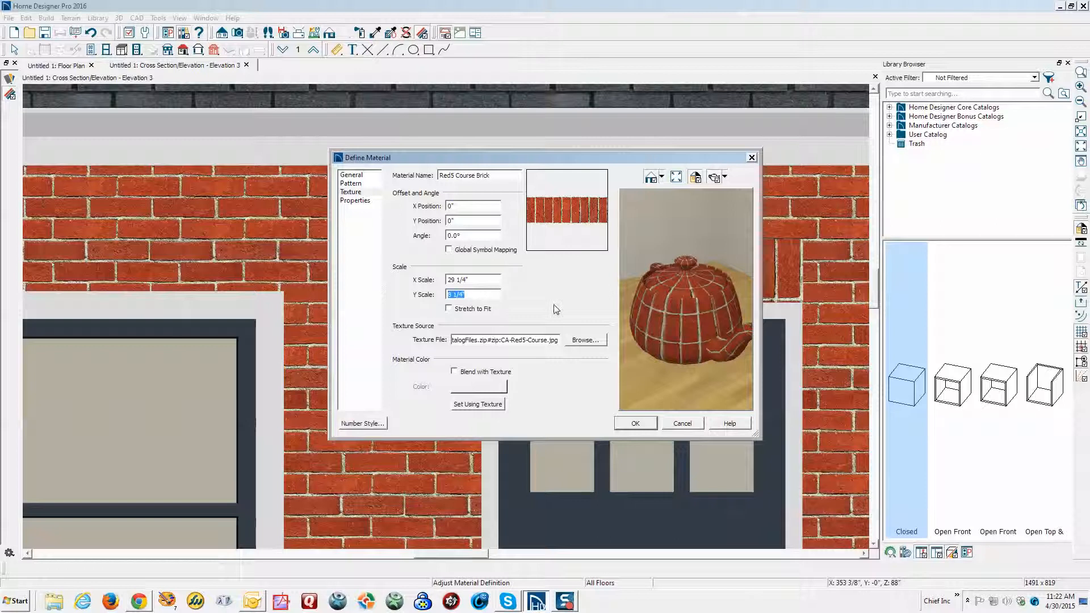
{"action": "type", "text": "12"}
{"action": "left_click", "coordinate": [635, 423]}
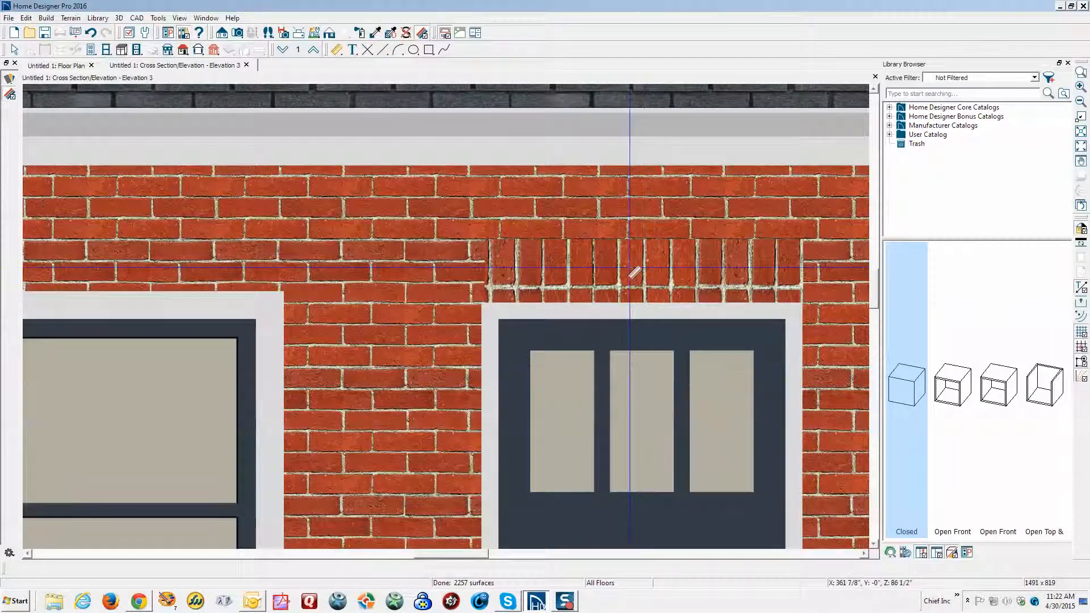
Set the texture's Y scale of the soffit's Red5 Course Brick to 6"
{"action": "left_click", "coordinate": [635, 273]}
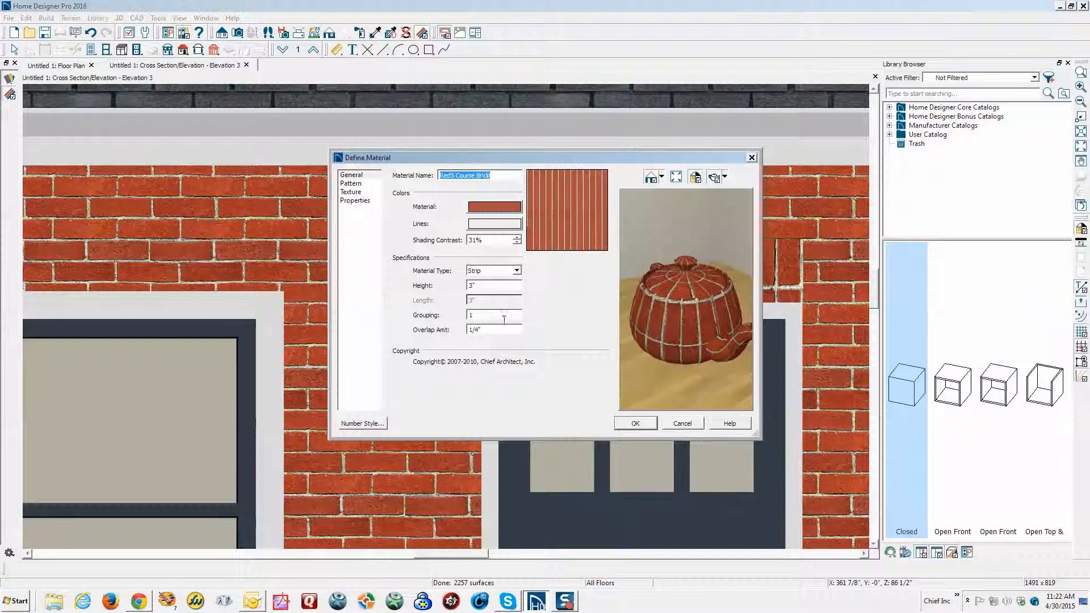
{"action": "left_click", "coordinate": [350, 192]}
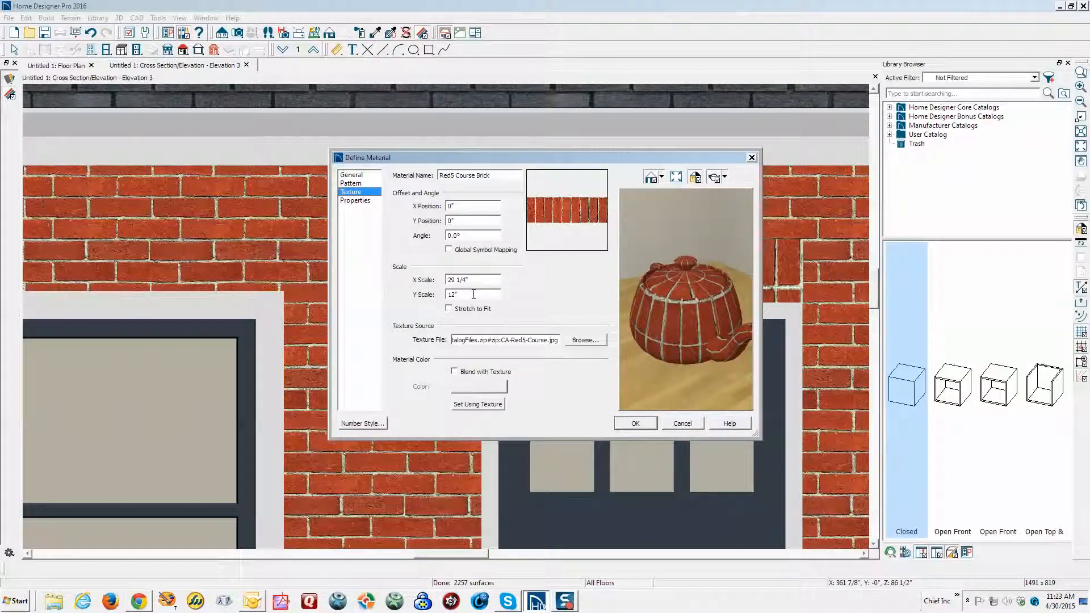
{"action": "left_click_drag", "start_coordinate": [472, 294], "coordinate": [358, 289]}
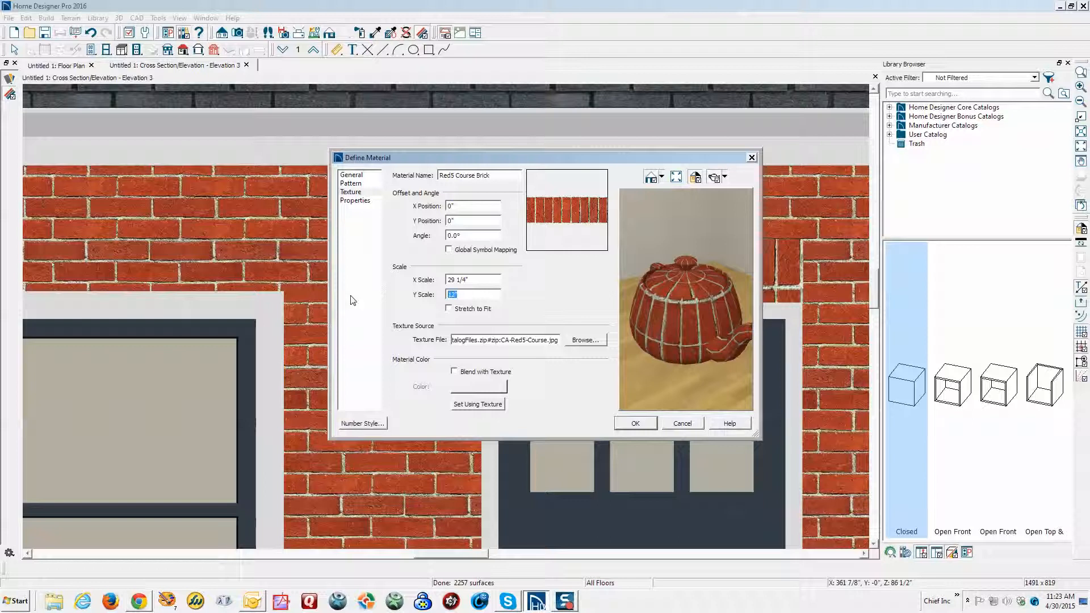
{"action": "type", "text": "6"}
{"action": "left_click", "coordinate": [636, 425]}
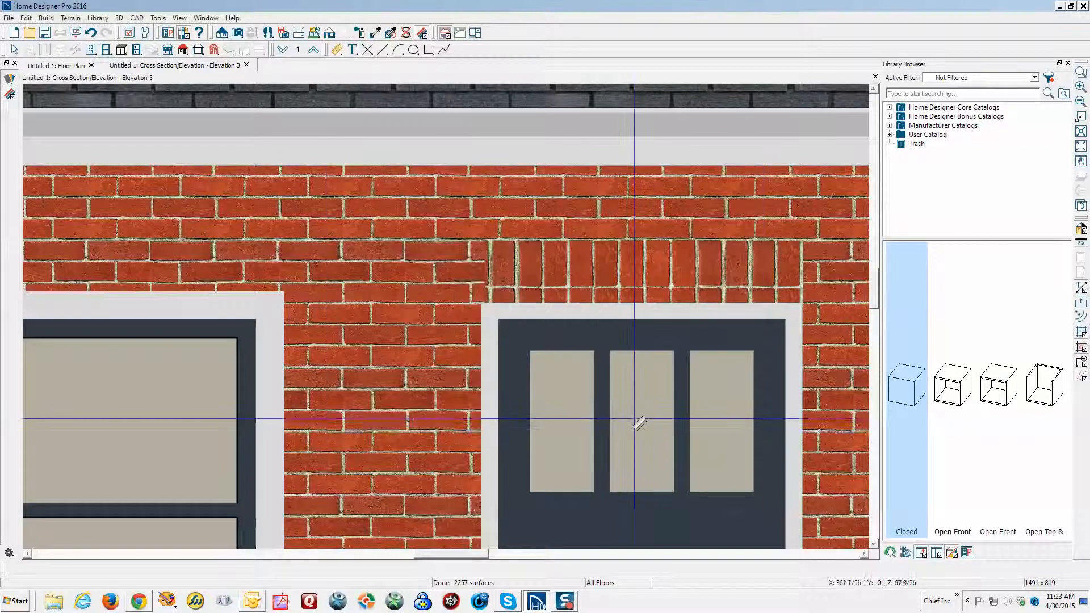
Set the soffit brick's texture scale to 6" in X and 30" in Y
{"action": "left_click", "coordinate": [628, 263]}
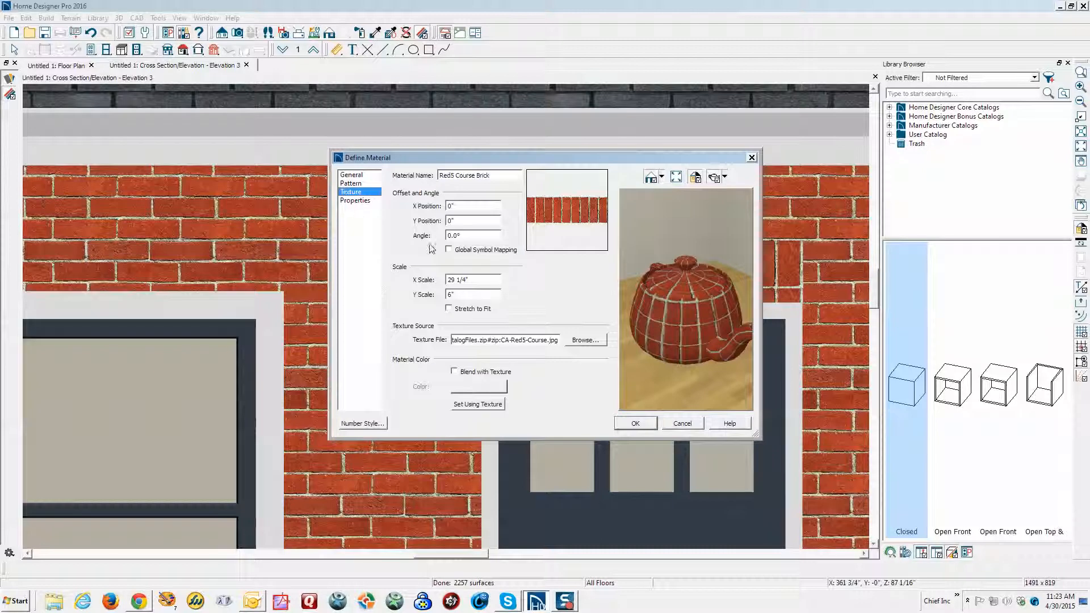
{"action": "double_click", "coordinate": [476, 279]}
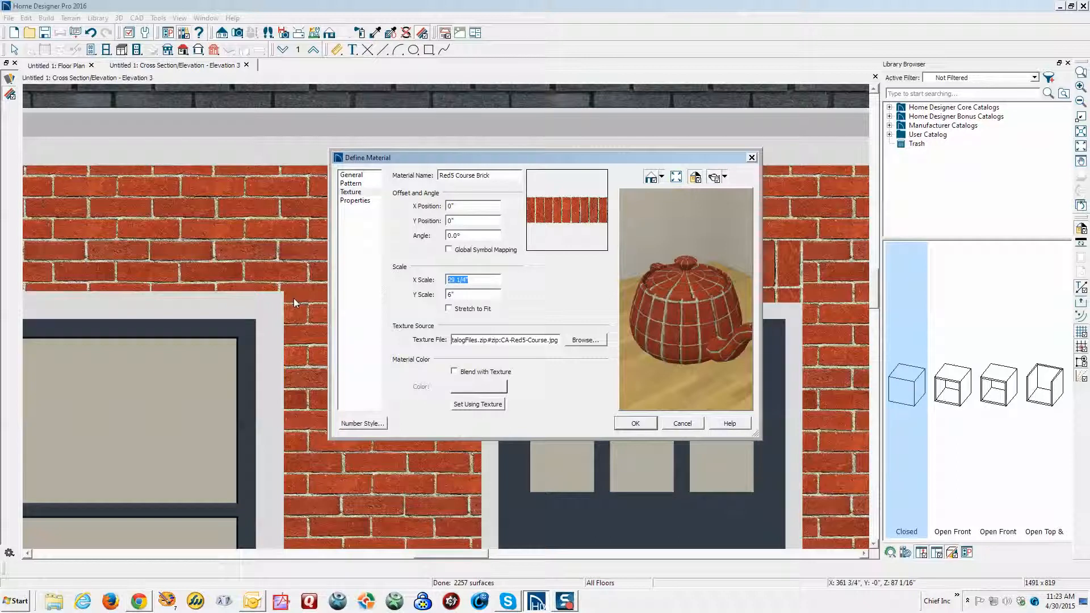
{"action": "type", "text": "6"}
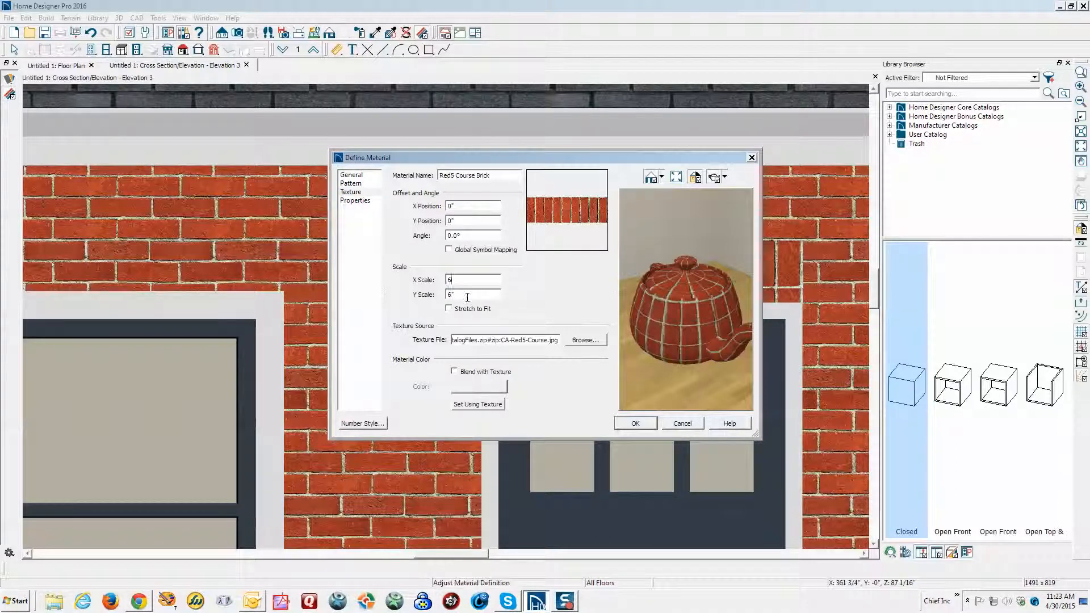
{"action": "key", "text": "Tab"}
{"action": "type", "text": "3"}
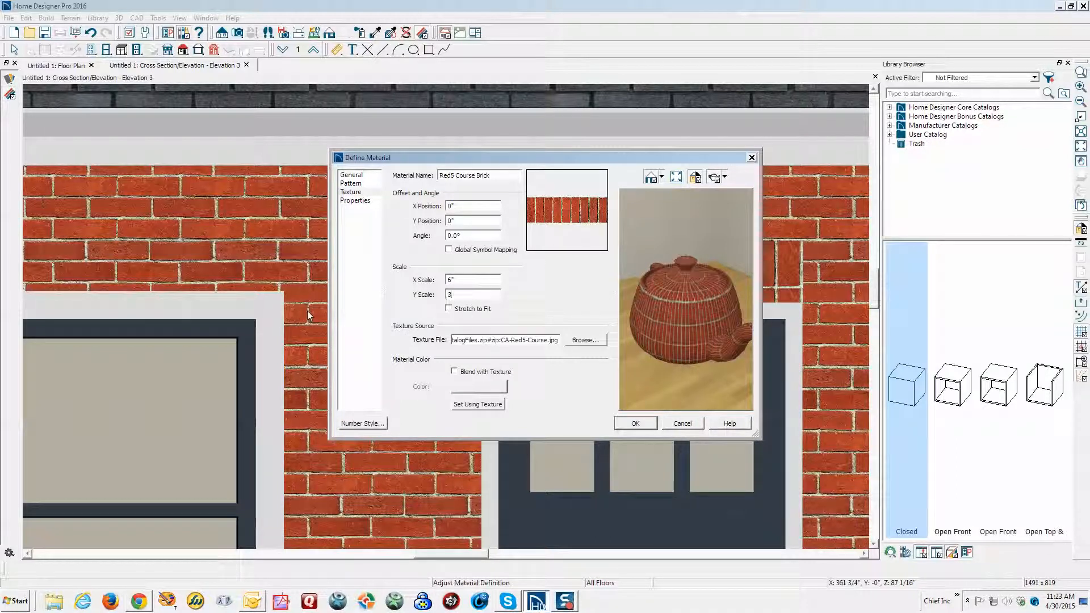
{"action": "type", "text": "0"}
{"action": "left_click", "coordinate": [636, 424]}
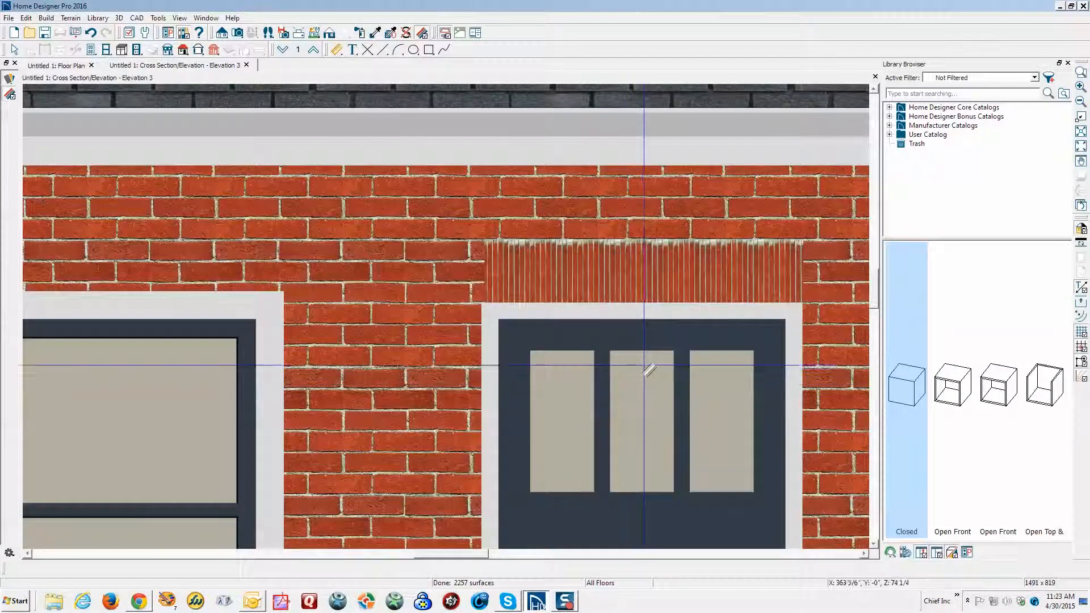
Set the texture's X scale of the soffit's Red5 Course Brick to 30" and apply the material definition
{"action": "left_click", "coordinate": [626, 262]}
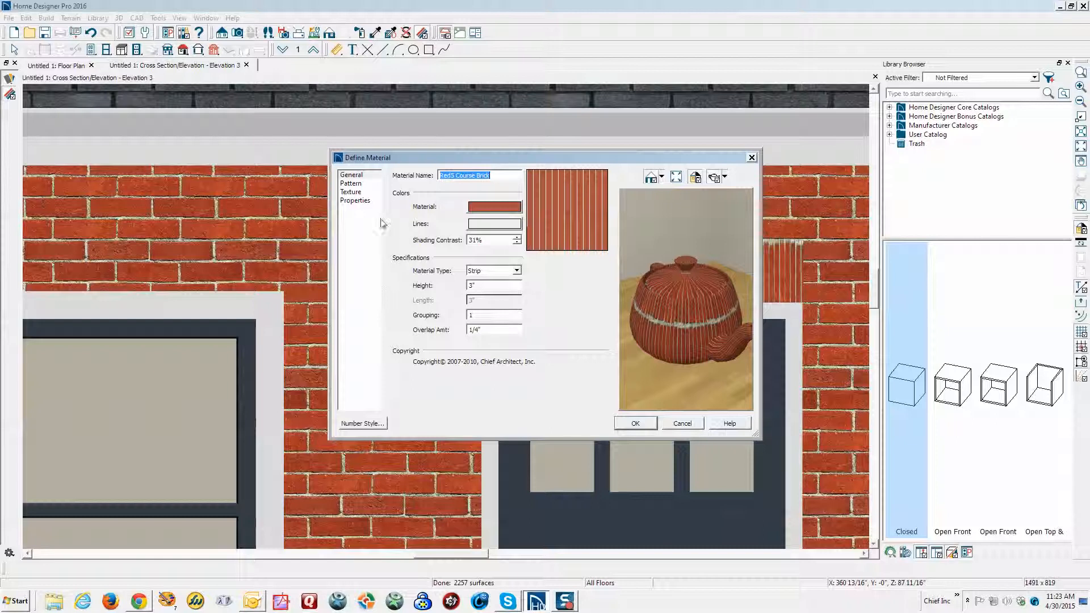
{"action": "left_click", "coordinate": [354, 194]}
{"action": "double_click", "coordinate": [459, 281]}
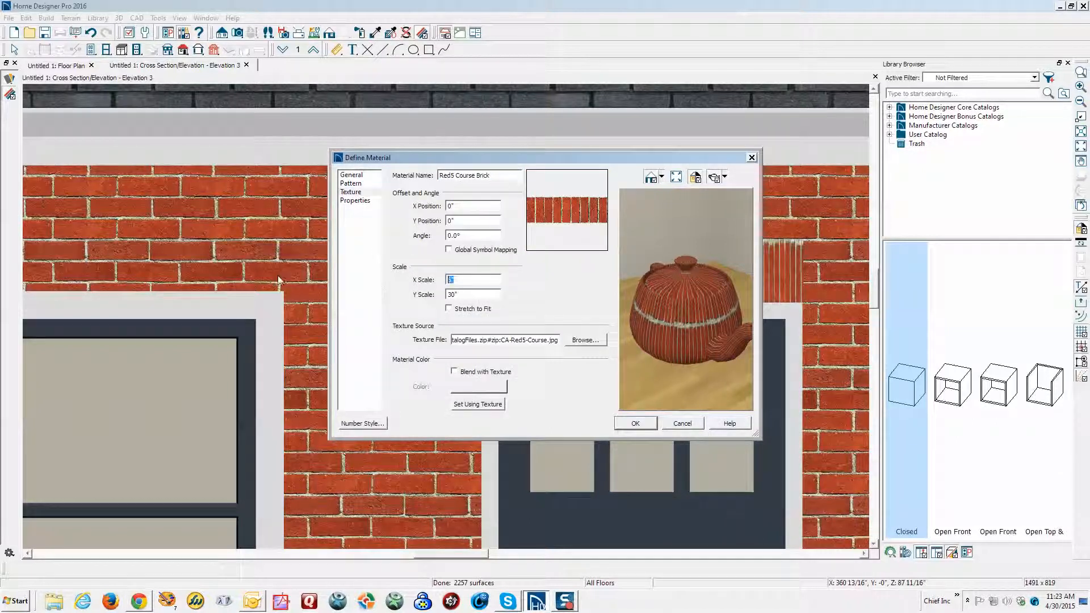
{"action": "type", "text": "30"}
{"action": "double_click", "coordinate": [465, 294]}
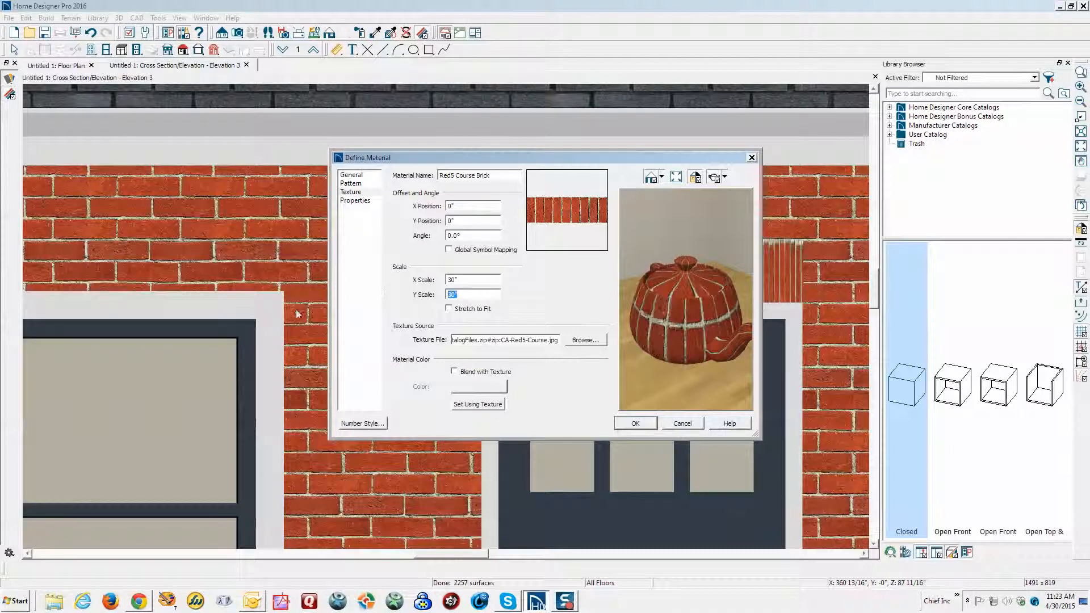
{"action": "left_click", "coordinate": [632, 423]}
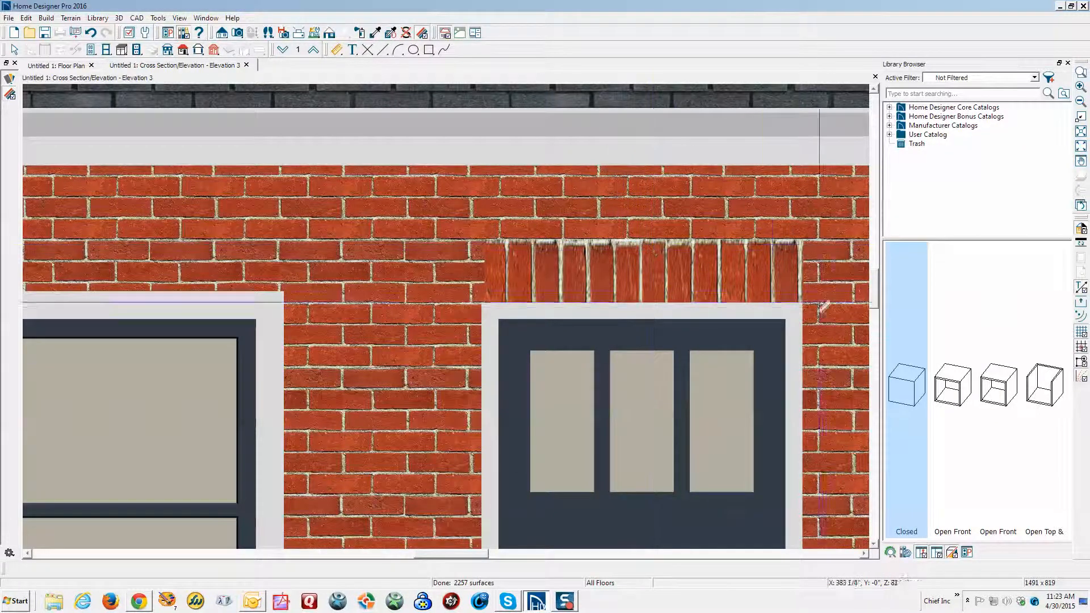
Turn off the exterior casing of the double-hung window beside the door
{"action": "scroll", "coordinate": [673, 314], "scroll_direction": "down", "scroll_amount": 5}
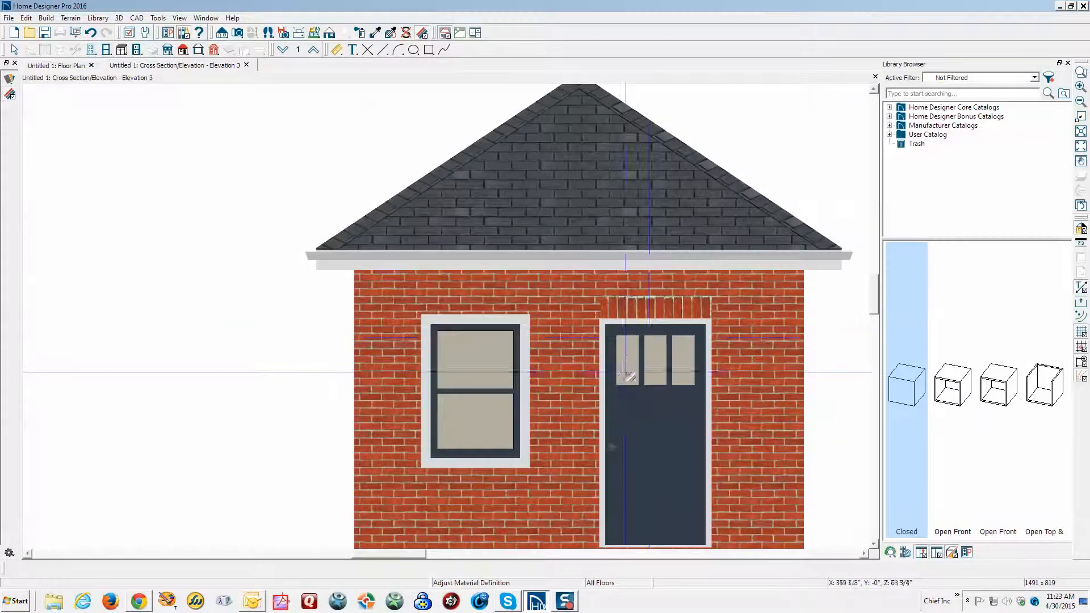
{"action": "scroll", "coordinate": [636, 363], "scroll_direction": "down", "scroll_amount": 1}
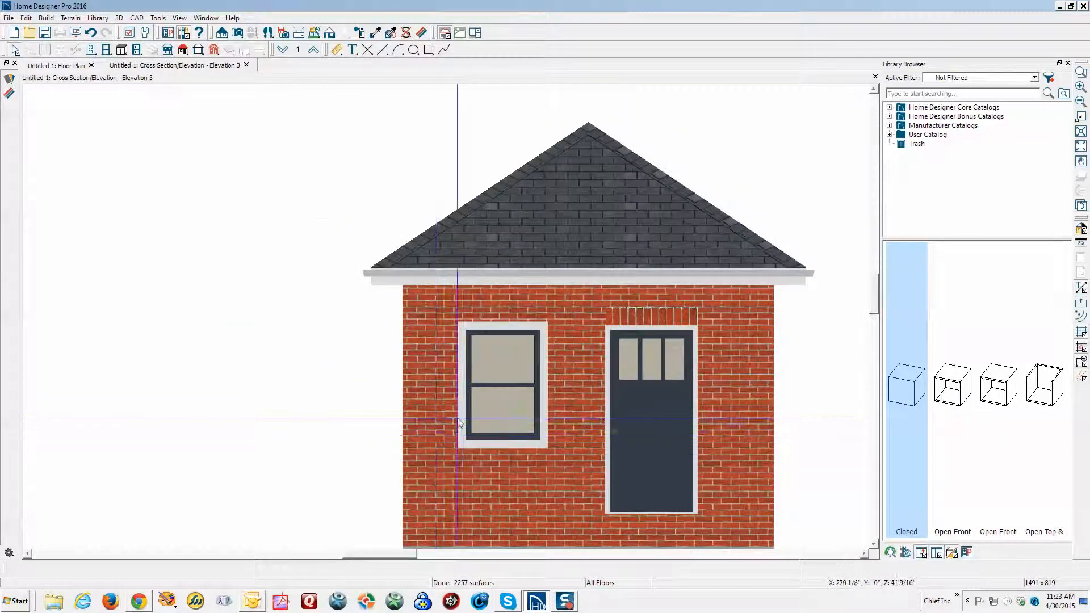
{"action": "scroll", "coordinate": [483, 404], "scroll_direction": "up", "scroll_amount": 3}
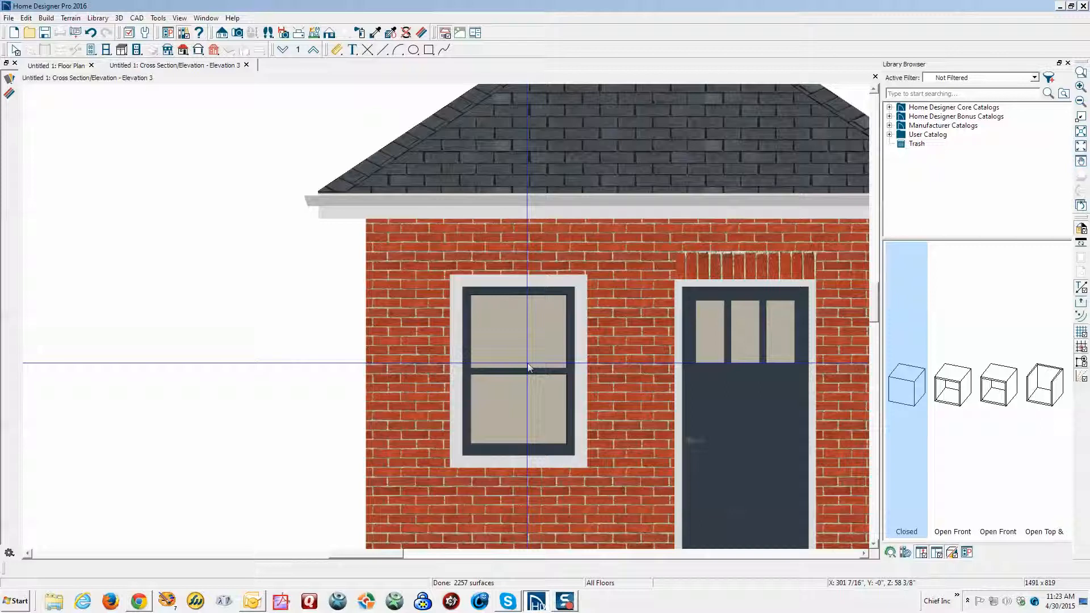
{"action": "right_click", "coordinate": [528, 365]}
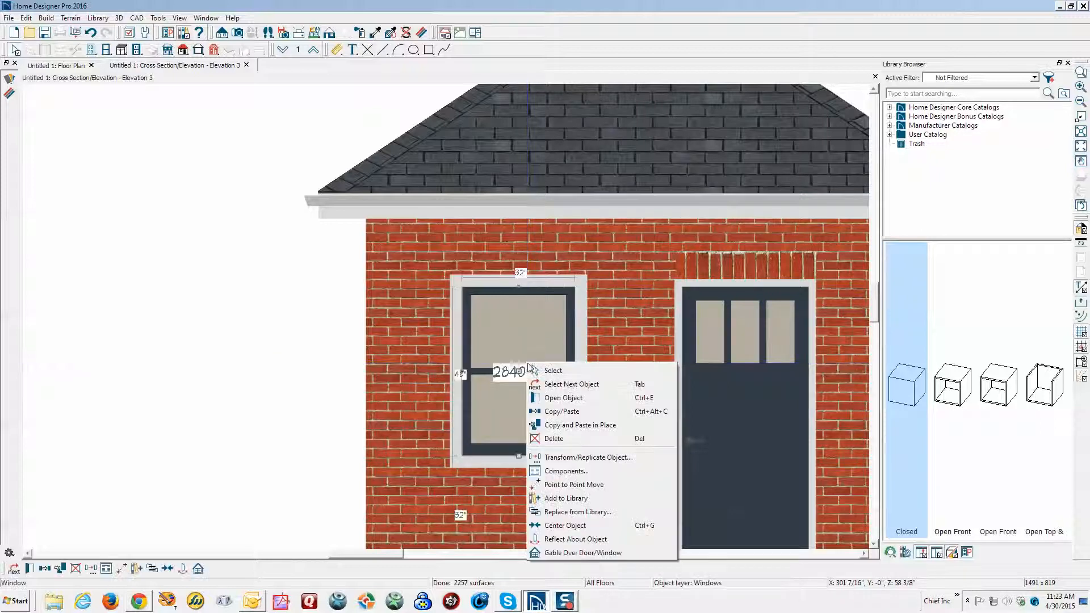
{"action": "left_click", "coordinate": [260, 292]}
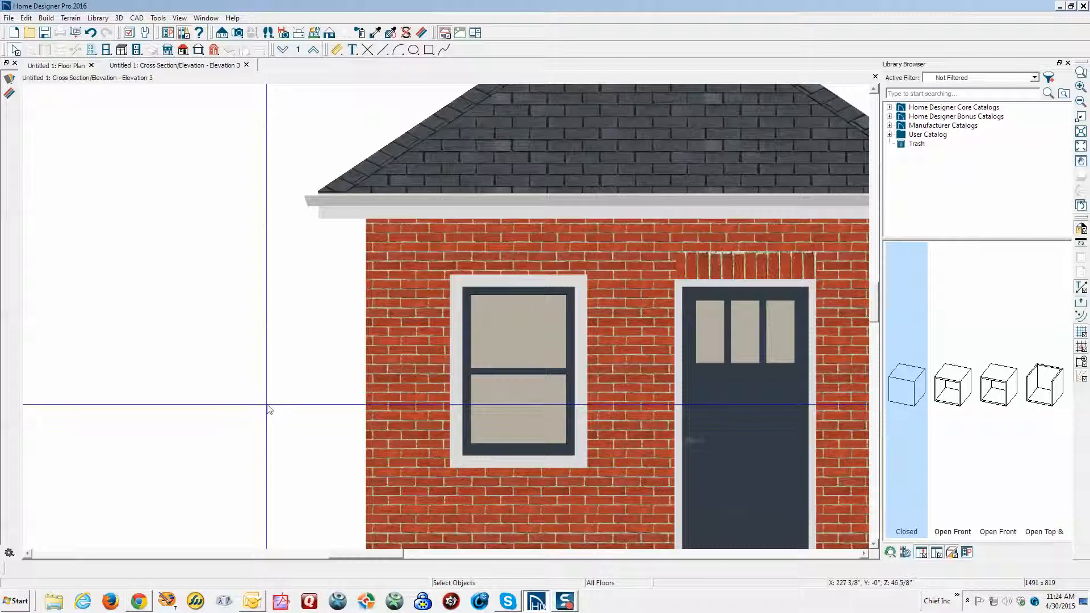
{"action": "right_click", "coordinate": [513, 374]}
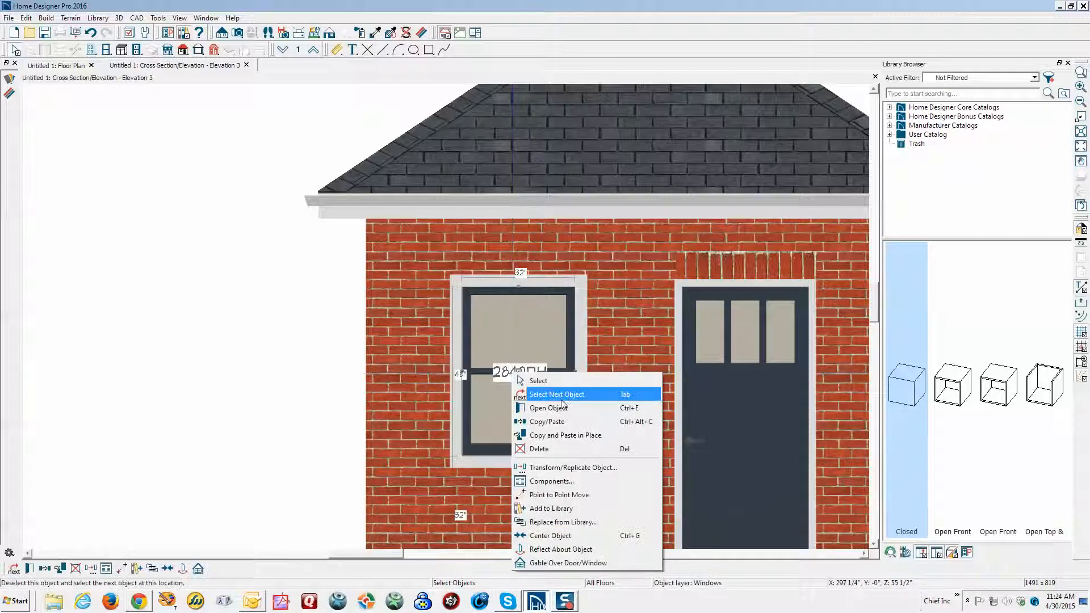
{"action": "left_click", "coordinate": [561, 407]}
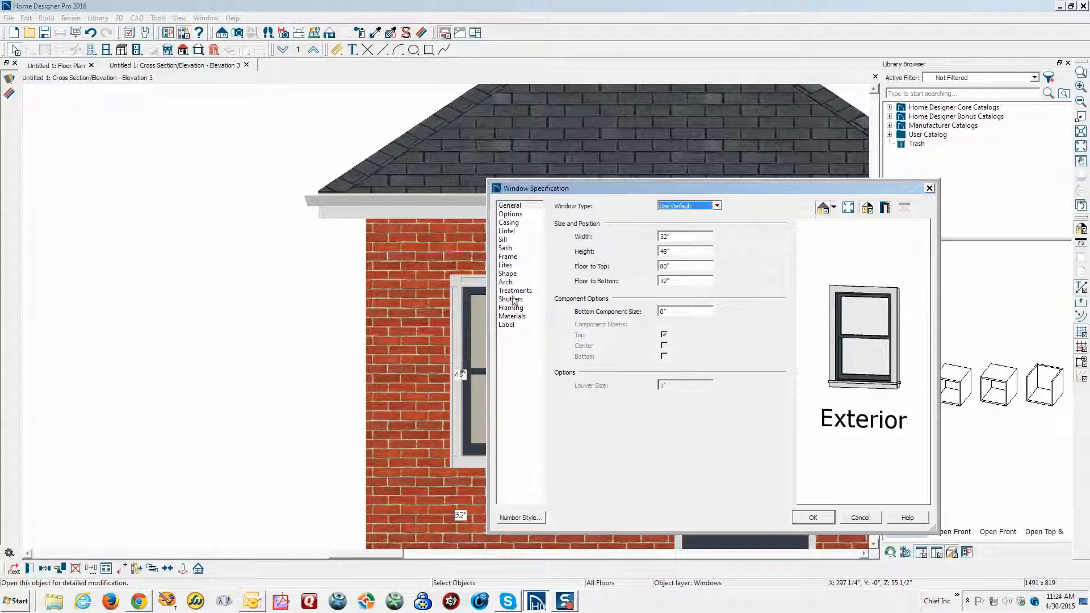
{"action": "left_click", "coordinate": [510, 223]}
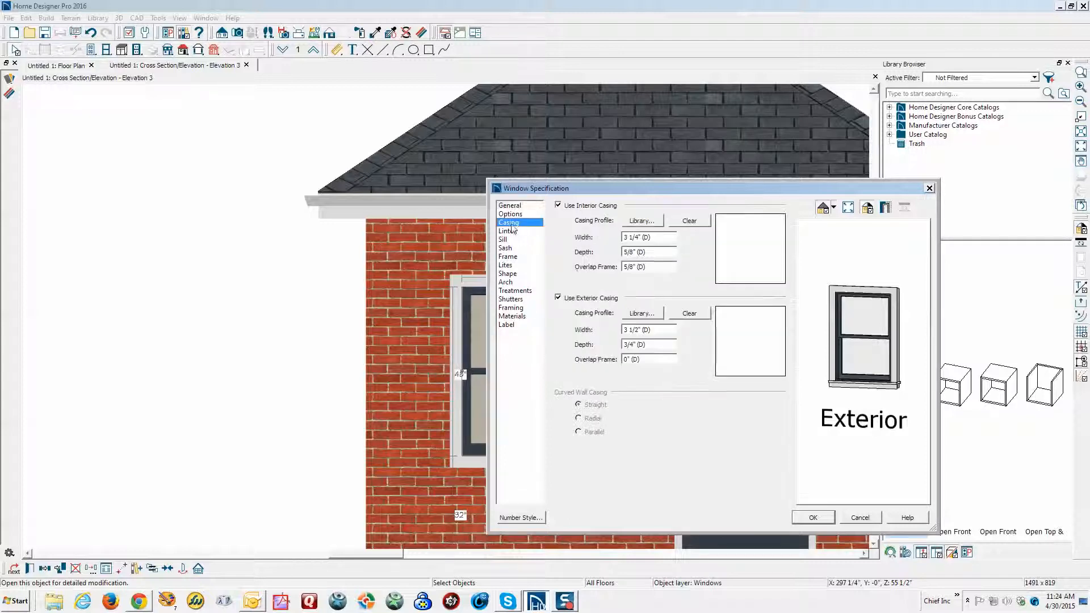
{"action": "left_click", "coordinate": [559, 298]}
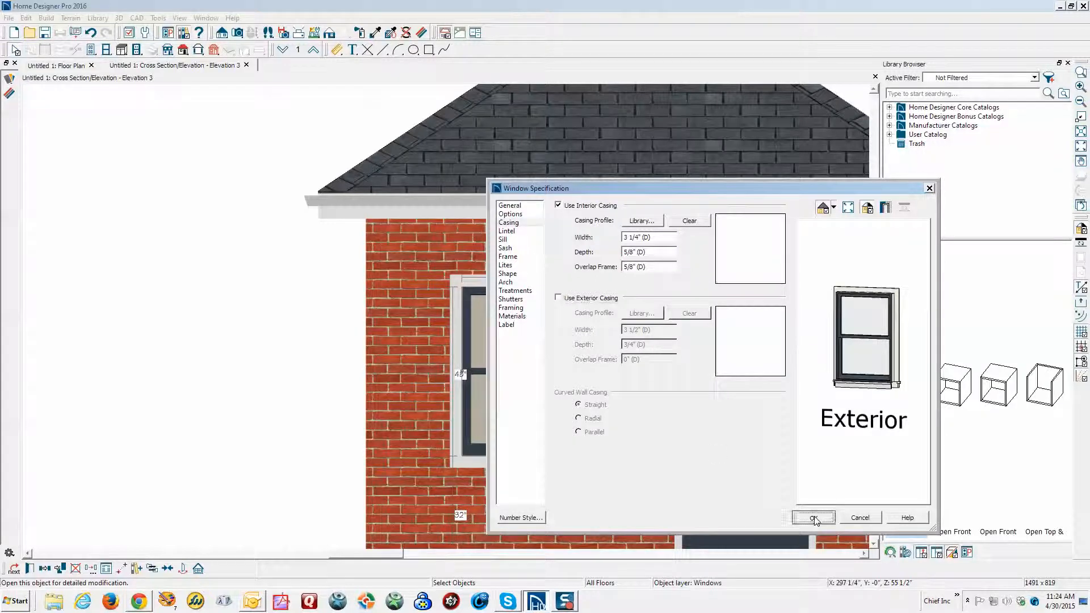
{"action": "left_click", "coordinate": [814, 518]}
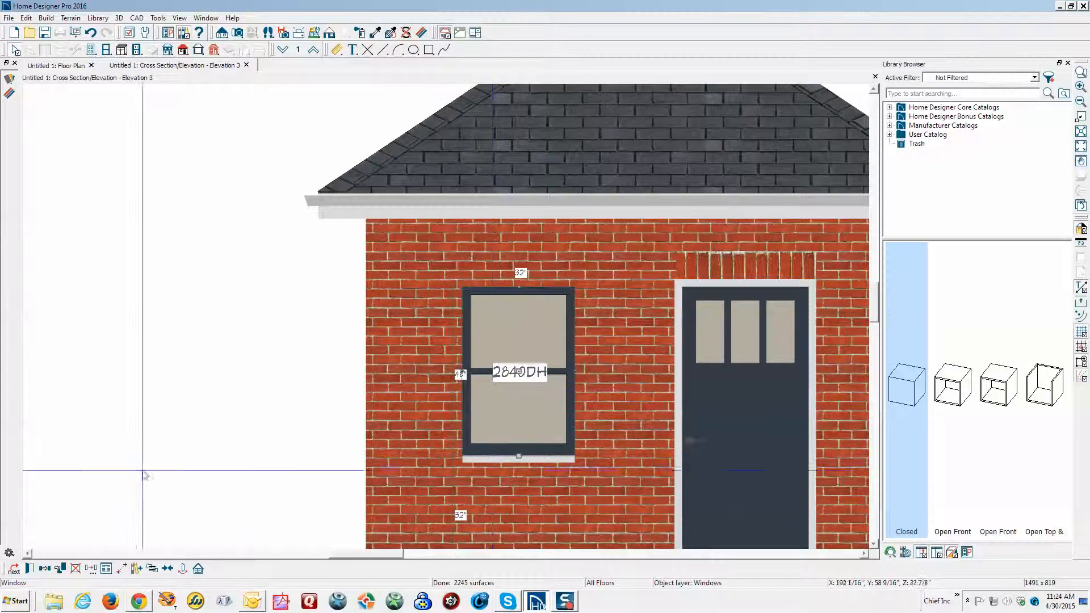
Turn off the window's exterior sill along with its apron, and deselect the window
{"action": "left_click", "coordinate": [29, 569]}
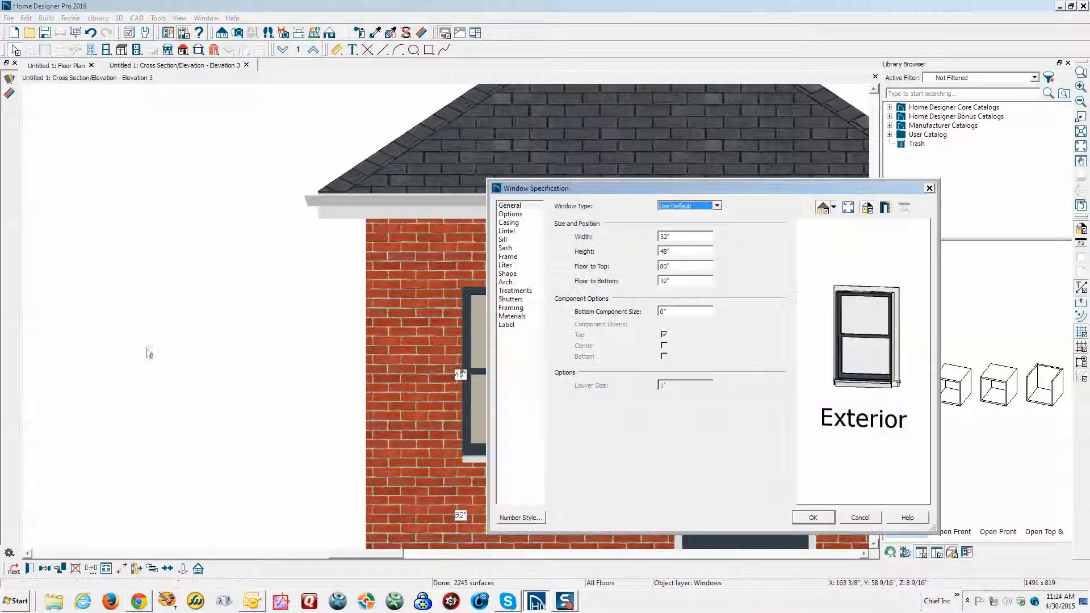
{"action": "left_click", "coordinate": [504, 240]}
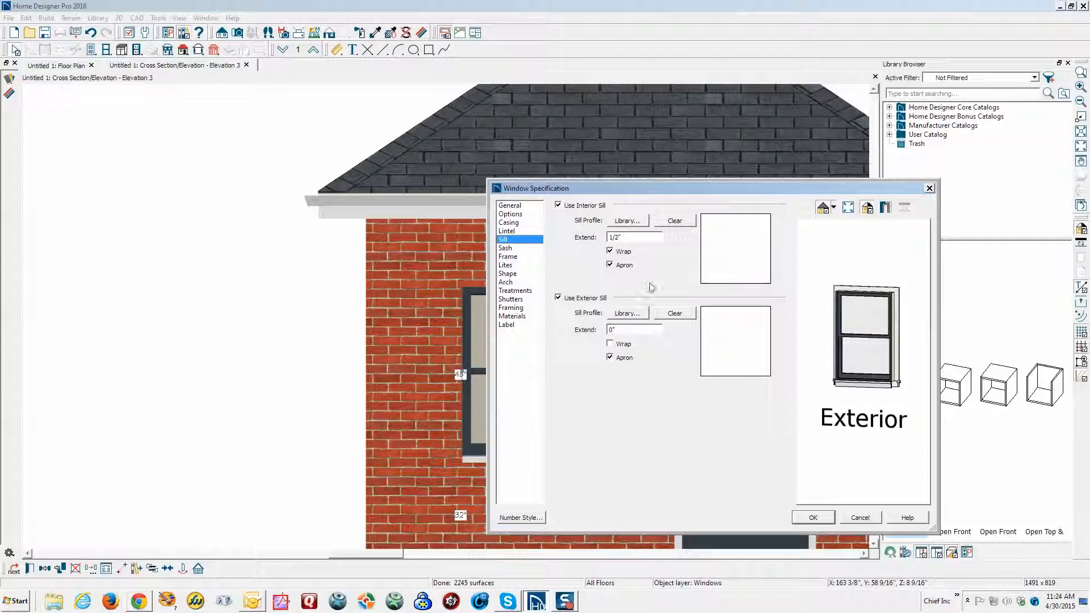
{"action": "left_click", "coordinate": [611, 358]}
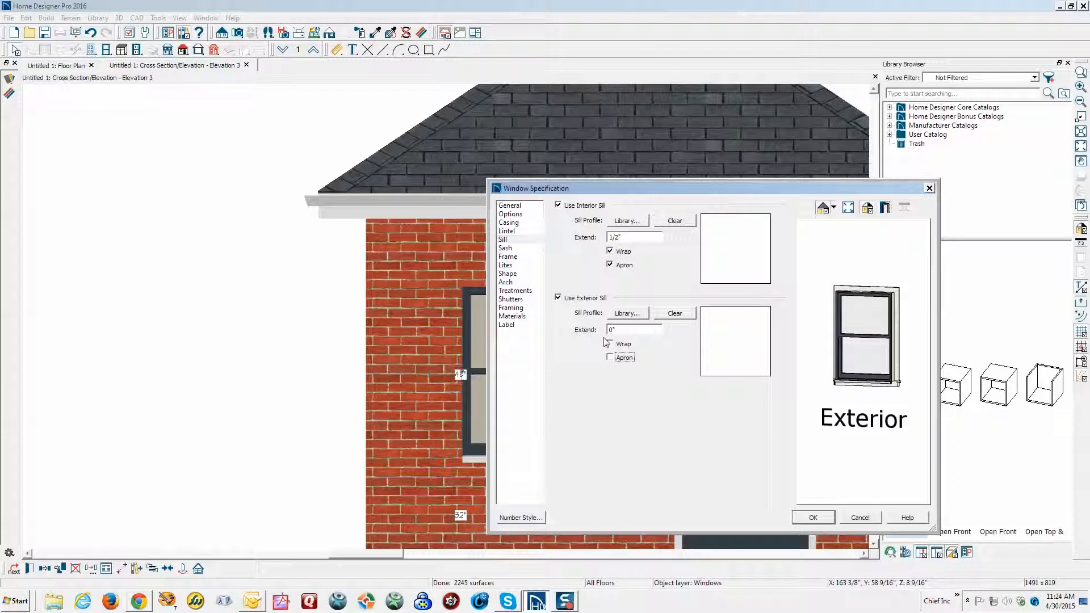
{"action": "left_click", "coordinate": [570, 300]}
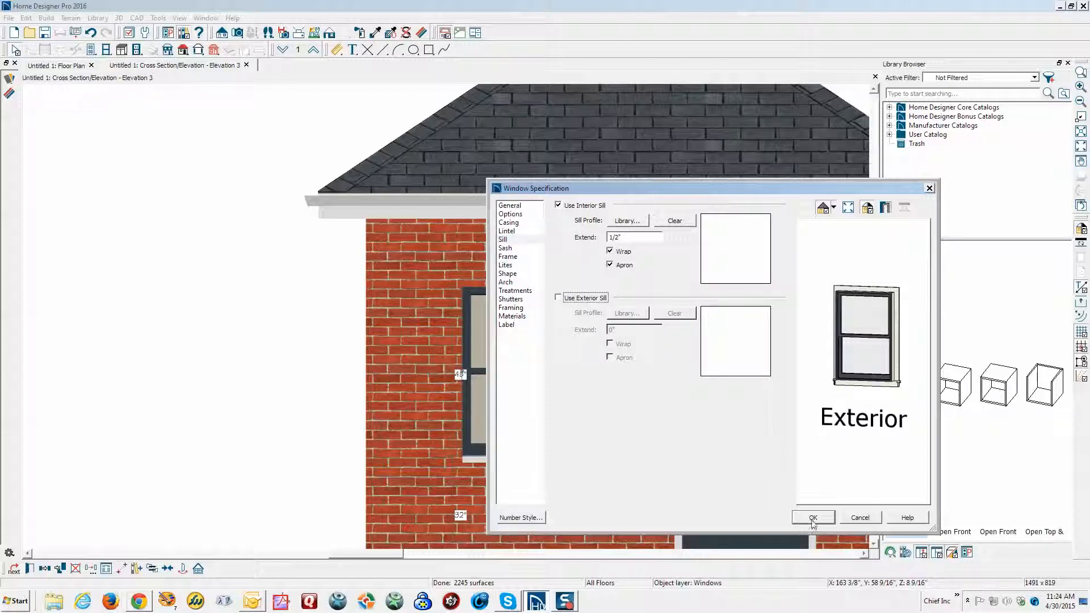
{"action": "left_click", "coordinate": [813, 518]}
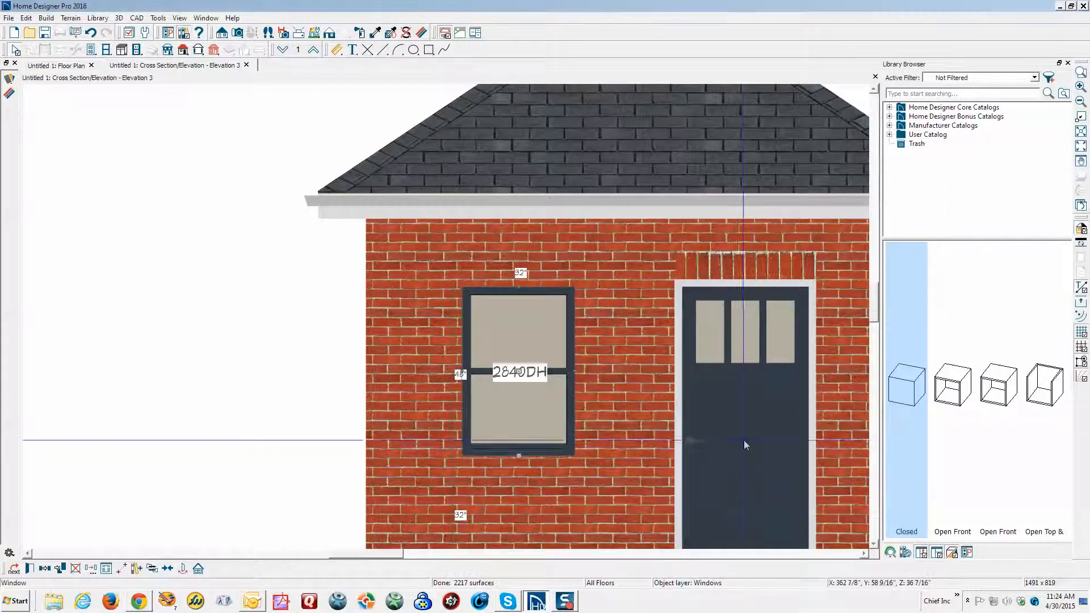
{"action": "key", "text": "Escape"}
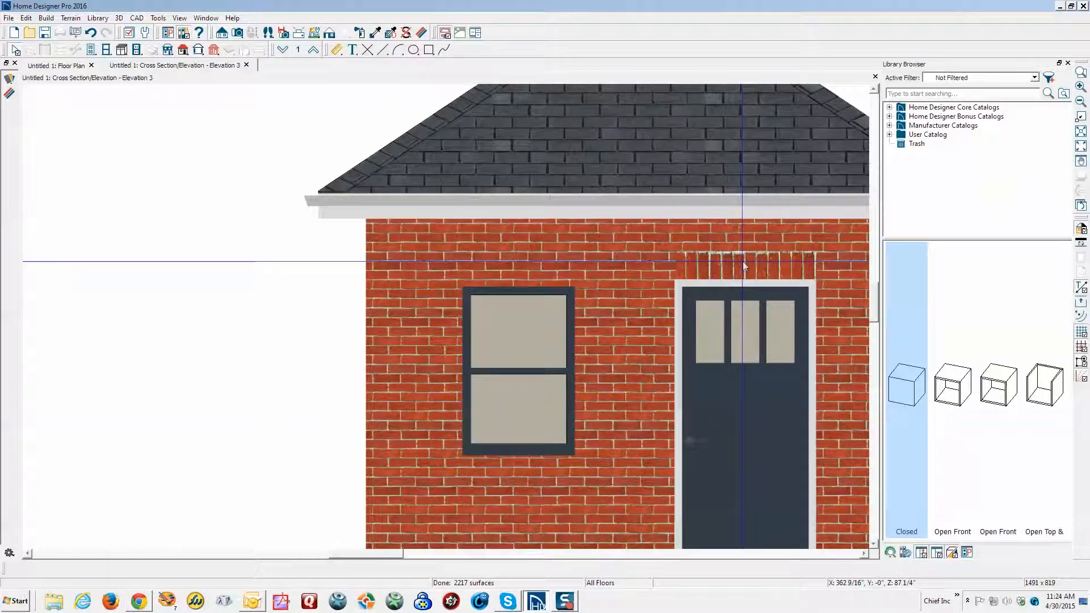
Copy the brick soffit above the door and place the copy directly above the window, aligned with one side of its frame
{"action": "right_click", "coordinate": [744, 264]}
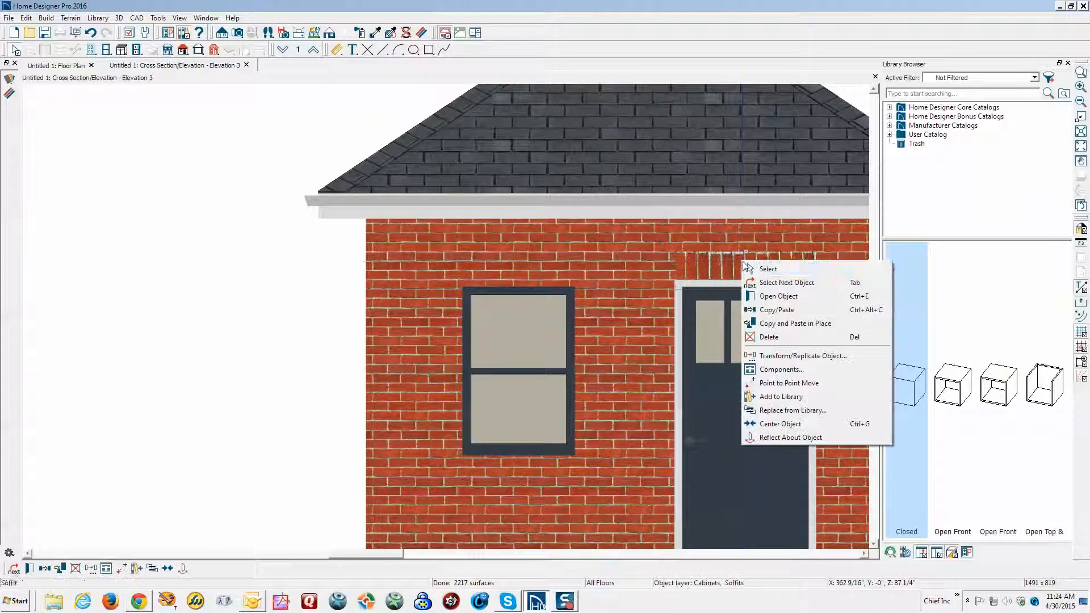
{"action": "left_click", "coordinate": [778, 310]}
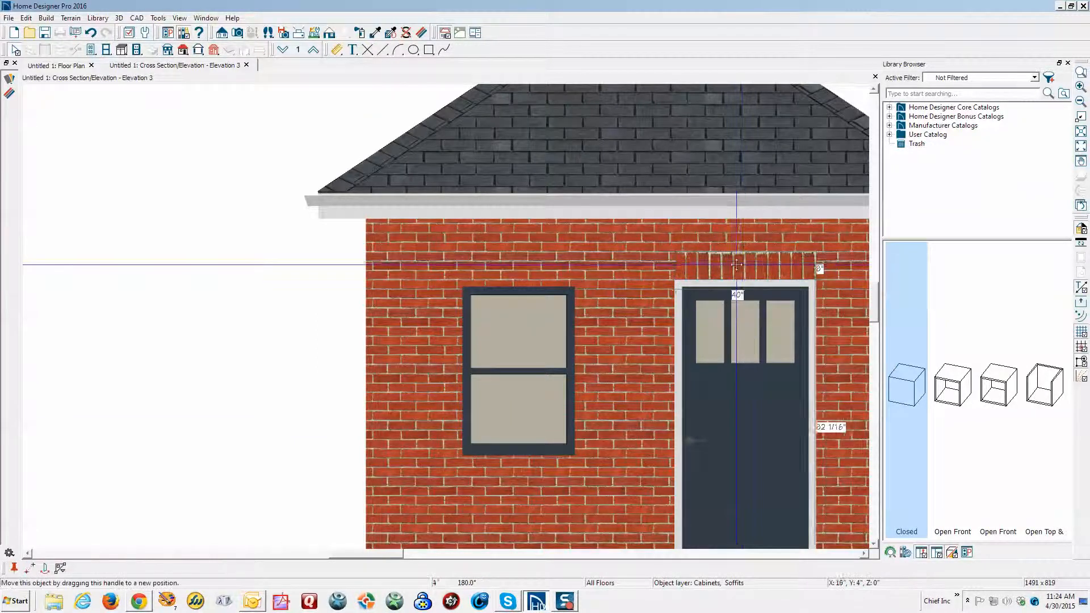
{"action": "left_click_drag", "start_coordinate": [736, 264], "coordinate": [533, 273]}
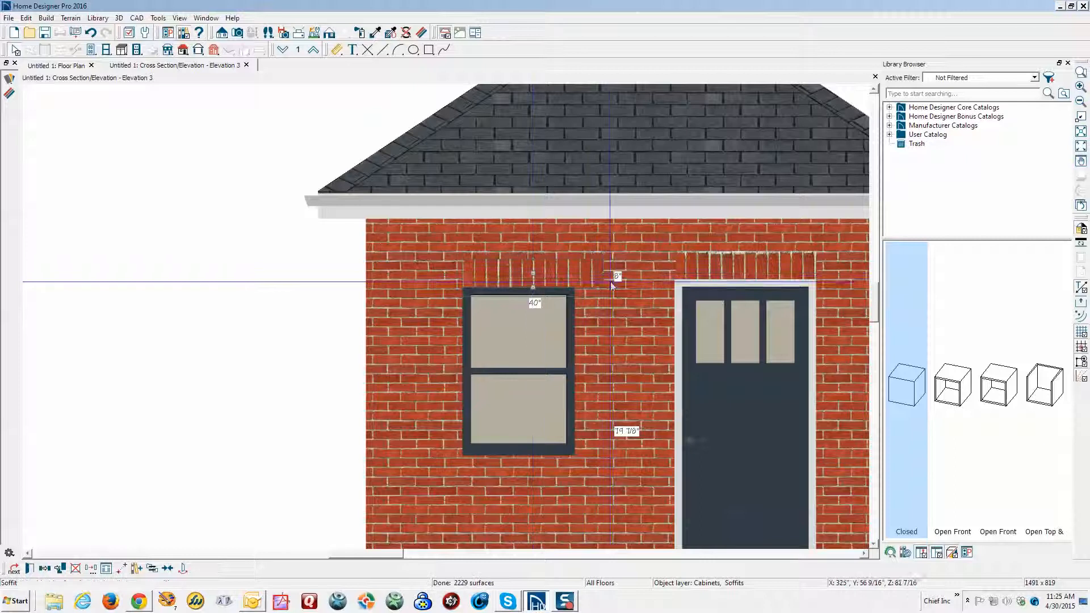
Shorten the copied soffit to about 31 15/16" wide so its free end meets the window frame's outer edge
{"action": "left_click_drag", "start_coordinate": [602, 274], "coordinate": [571, 279]}
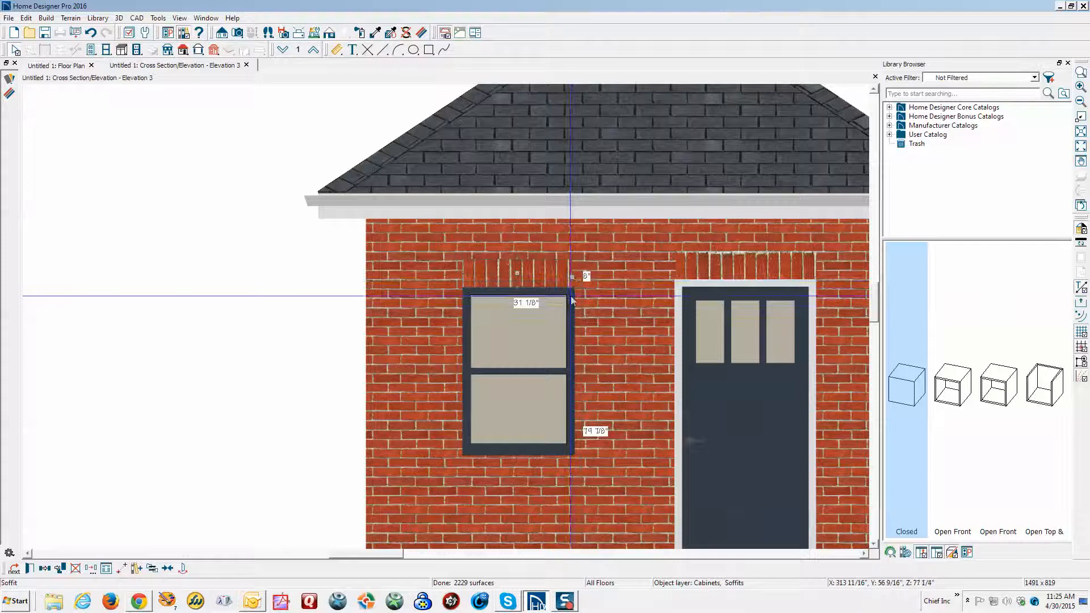
{"action": "scroll", "coordinate": [571, 278], "scroll_direction": "up", "scroll_amount": 4}
{"action": "scroll", "coordinate": [571, 278], "scroll_direction": "up", "scroll_amount": 3}
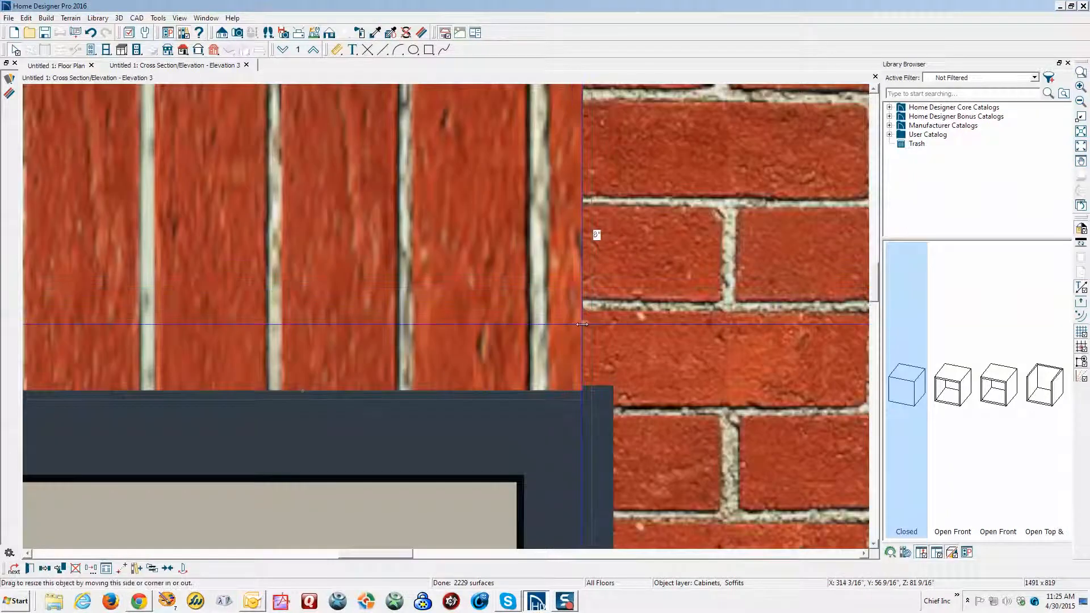
{"action": "left_click_drag", "start_coordinate": [592, 331], "coordinate": [615, 343]}
{"action": "scroll", "coordinate": [632, 326], "scroll_direction": "down", "scroll_amount": 5}
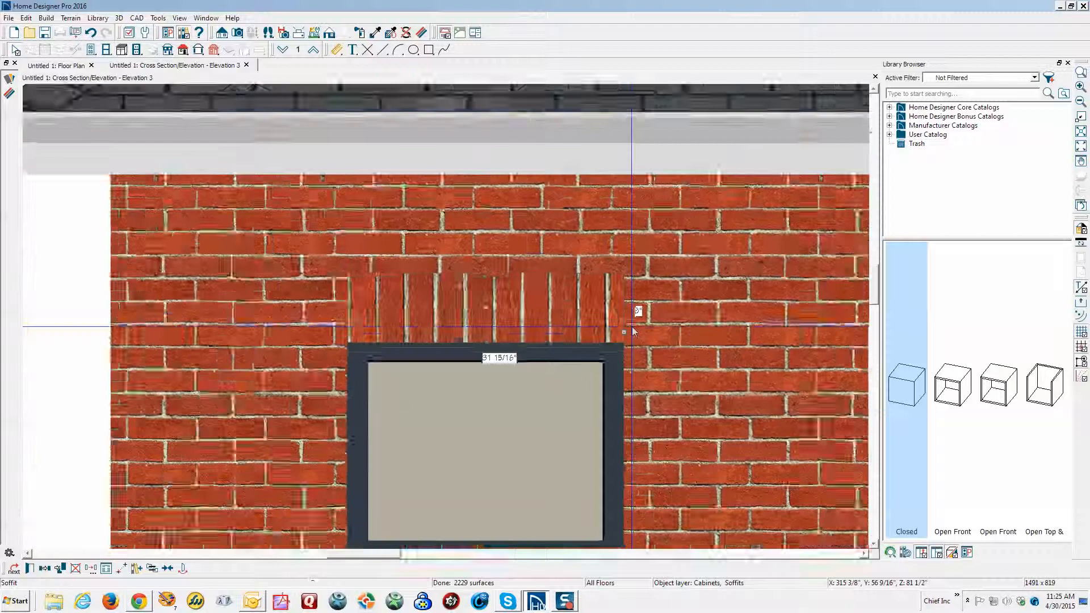
Copy the brick soffit above the window and place the copy directly below the window, aligned with its frame
{"action": "scroll", "coordinate": [634, 330], "scroll_direction": "down", "scroll_amount": 4}
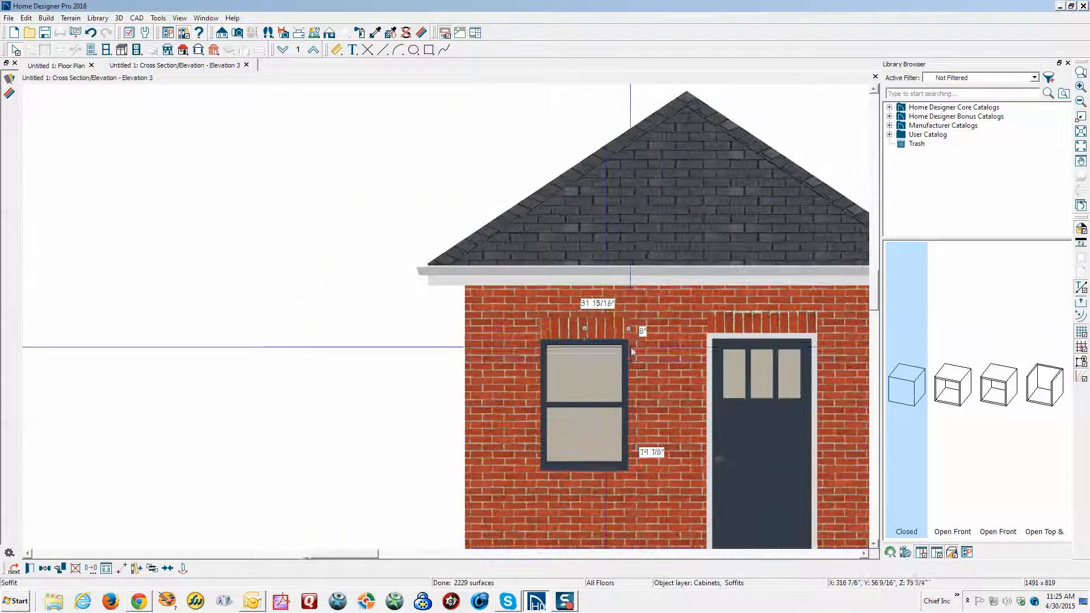
{"action": "scroll", "coordinate": [601, 531], "scroll_direction": "up", "scroll_amount": 3}
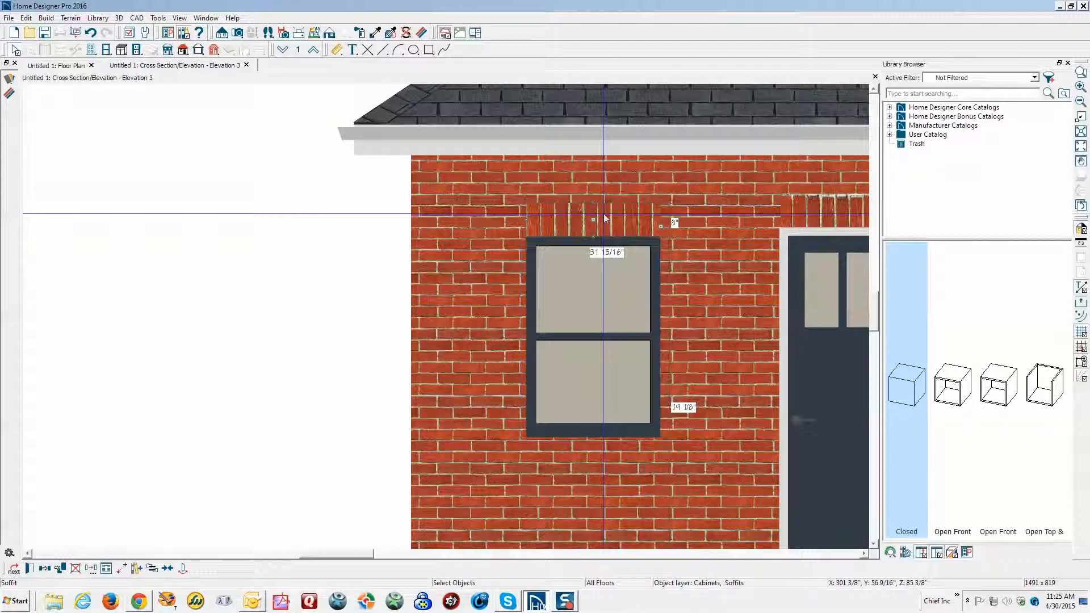
{"action": "right_click", "coordinate": [605, 219]}
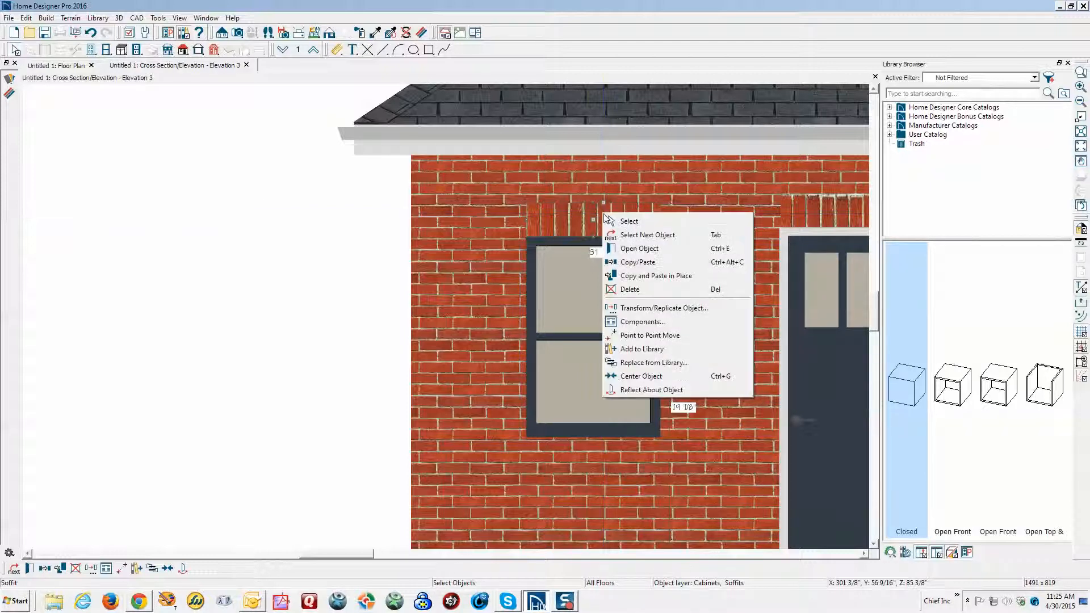
{"action": "left_click", "coordinate": [638, 262]}
{"action": "left_click_drag", "start_coordinate": [599, 221], "coordinate": [593, 456]}
{"action": "scroll", "coordinate": [605, 487], "scroll_direction": "up", "scroll_amount": 2}
{"action": "scroll", "coordinate": [605, 488], "scroll_direction": "up", "scroll_amount": 2}
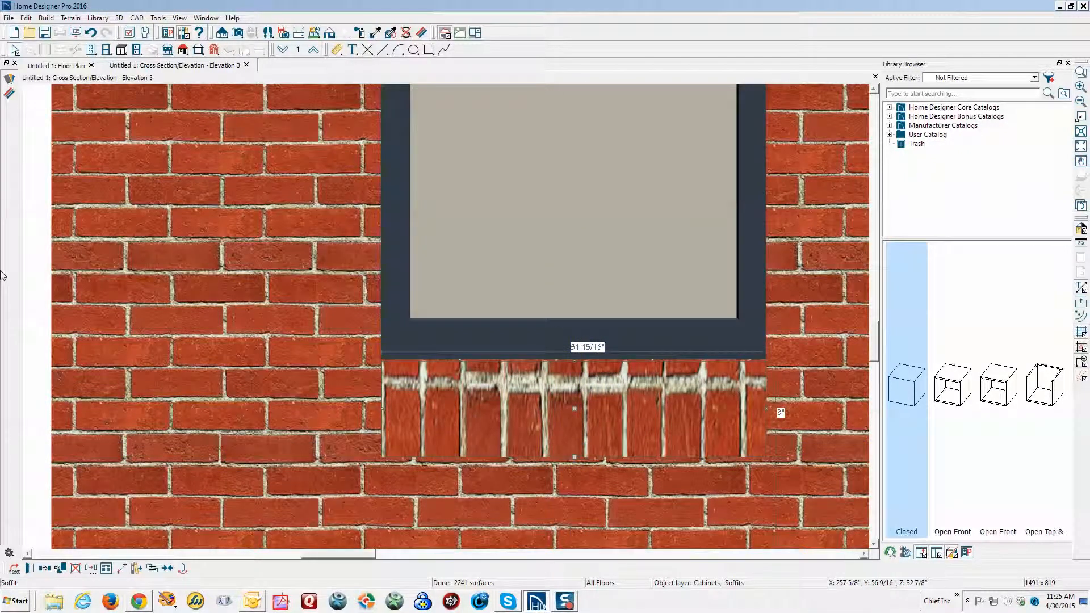
Set the lower soffit's height to 3" and move it up flush against the bottom of the window frame
{"action": "left_click", "coordinate": [29, 568]}
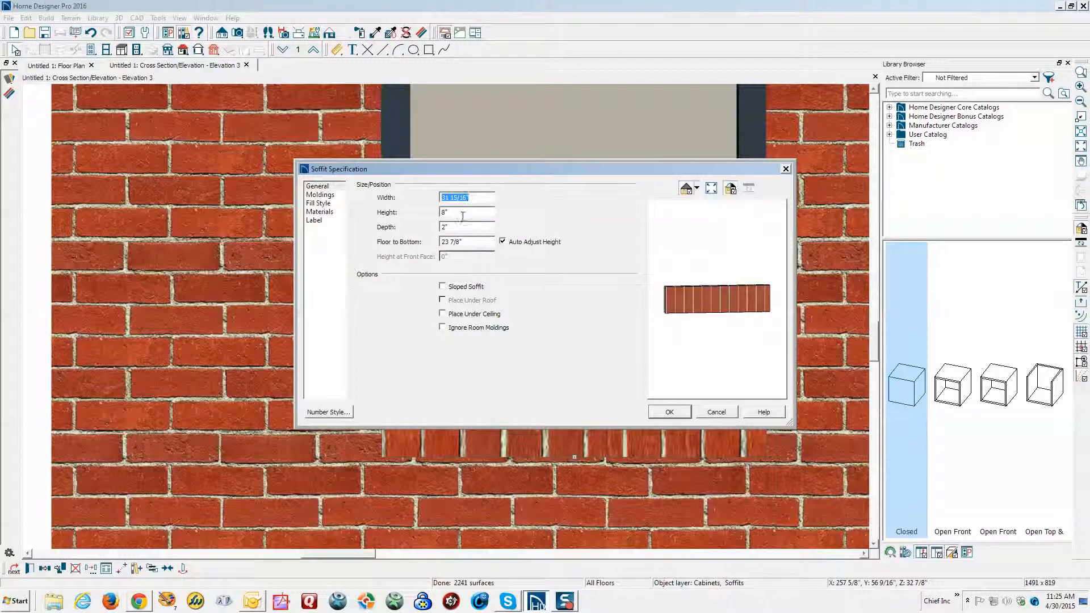
{"action": "key", "text": "Tab"}
{"action": "left_click", "coordinate": [670, 412]}
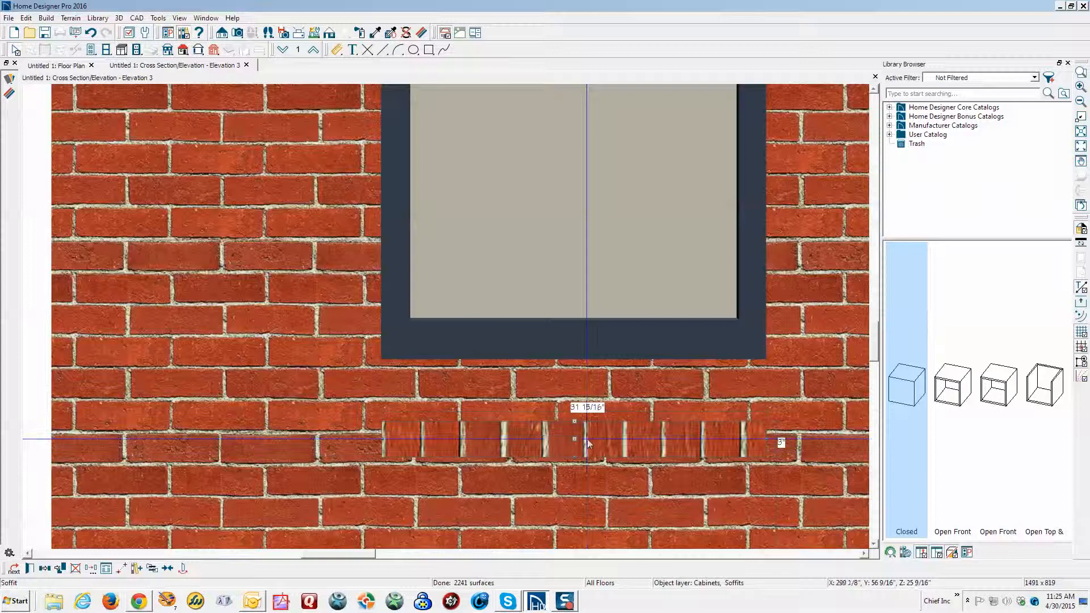
{"action": "left_click_drag", "start_coordinate": [574, 438], "coordinate": [575, 381]}
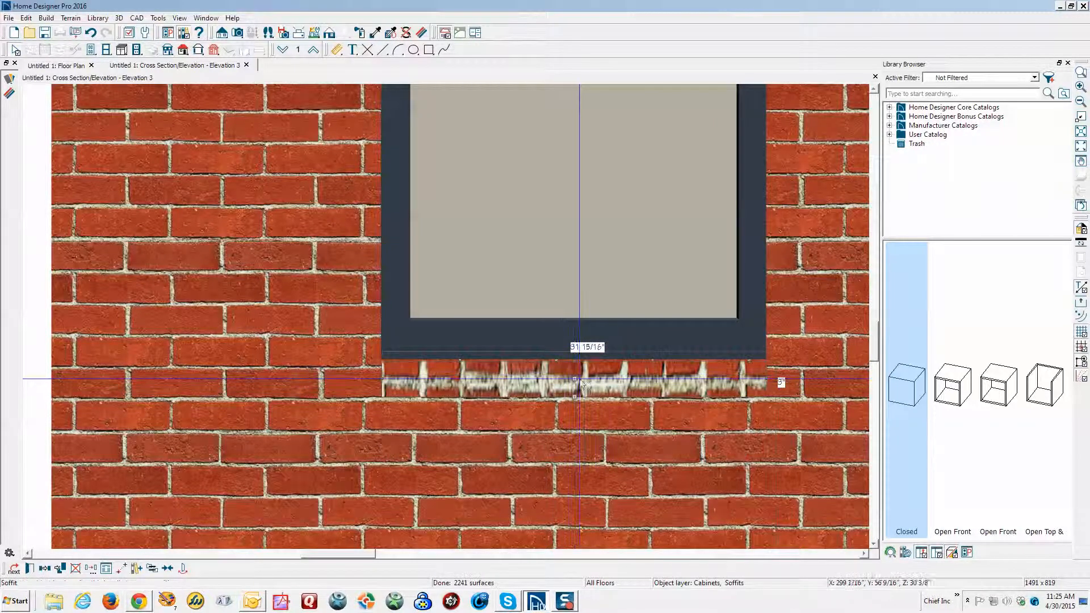
{"action": "left_click_drag", "start_coordinate": [574, 377], "coordinate": [574, 380]}
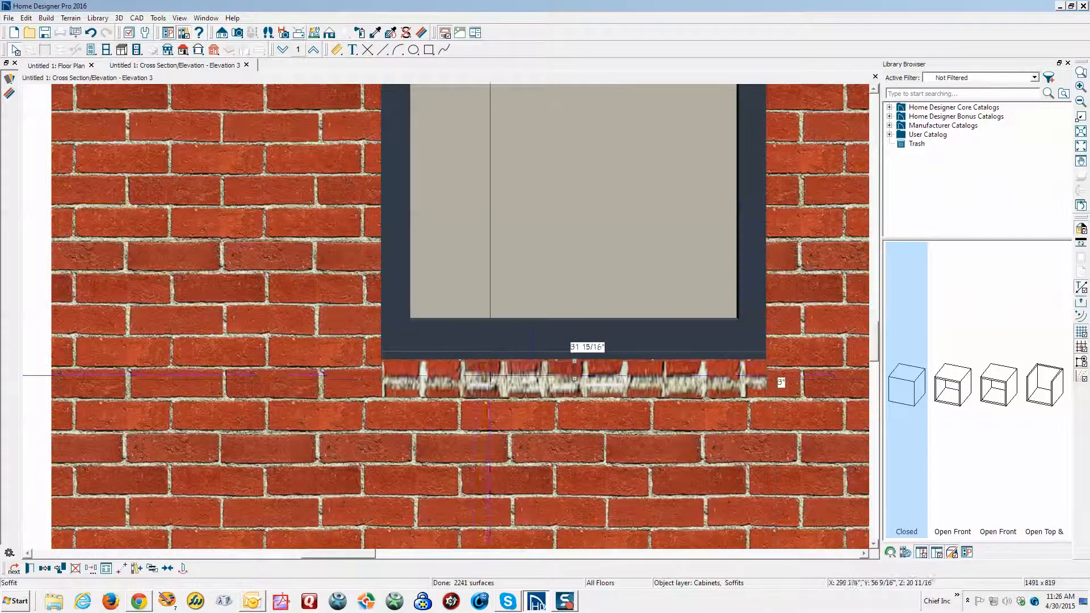
{"action": "key", "text": "Escape"}
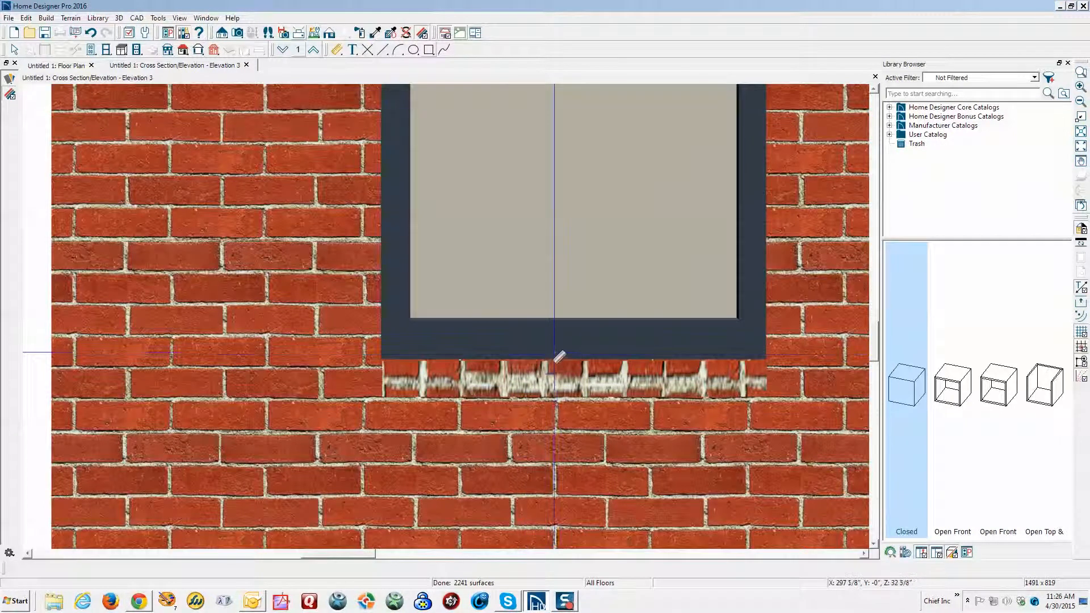
{"action": "left_click", "coordinate": [560, 379]}
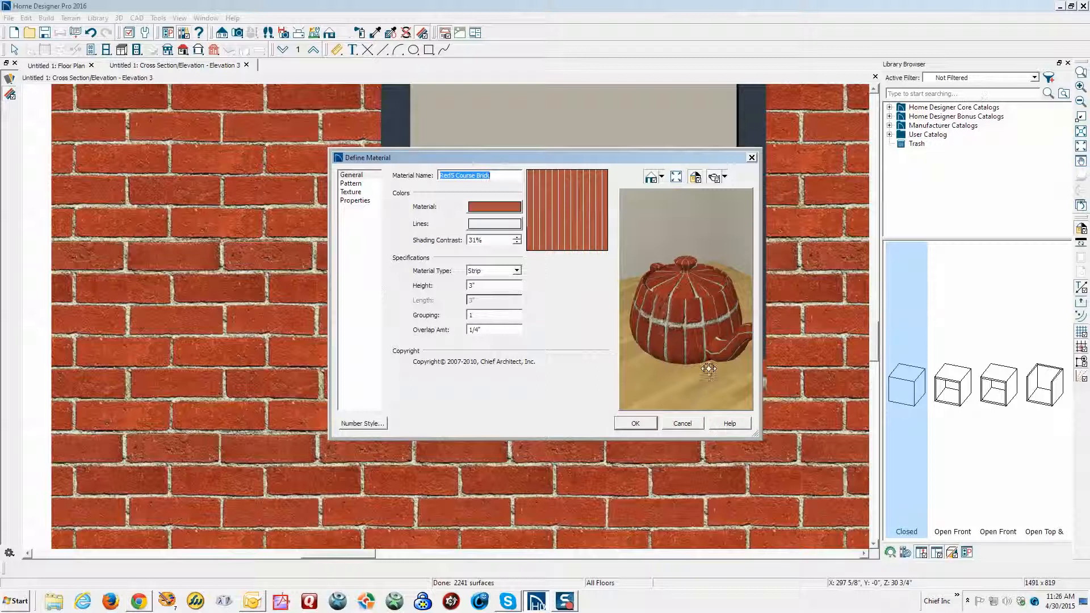
{"action": "left_click", "coordinate": [683, 424]}
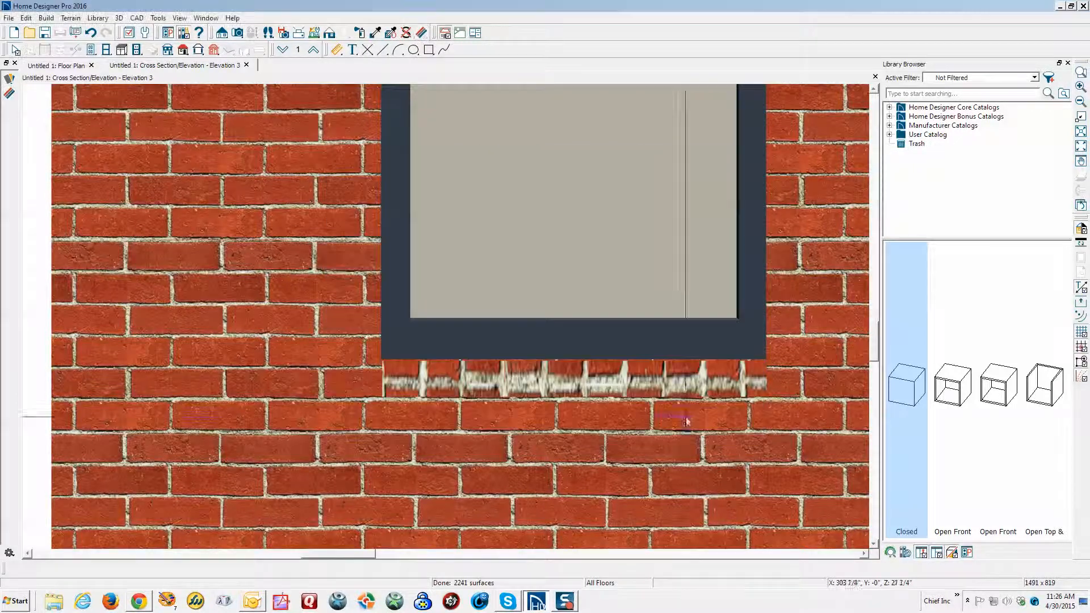
Duplicate the Red5 Course Brick plan material and assign the duplicate to the soffit below the window
{"action": "right_click", "coordinate": [628, 370]}
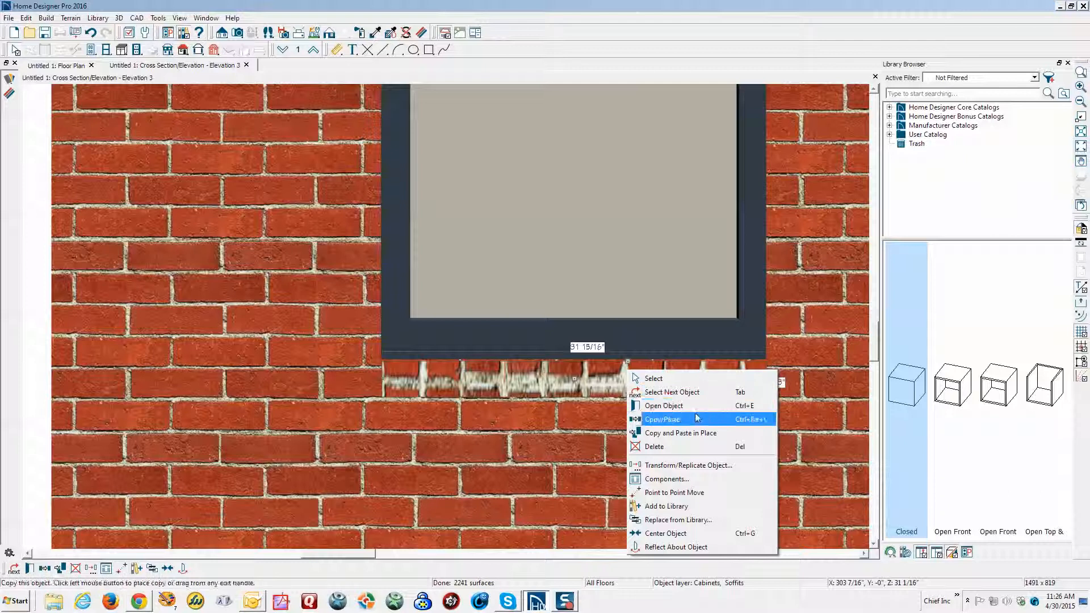
{"action": "left_click", "coordinate": [670, 405]}
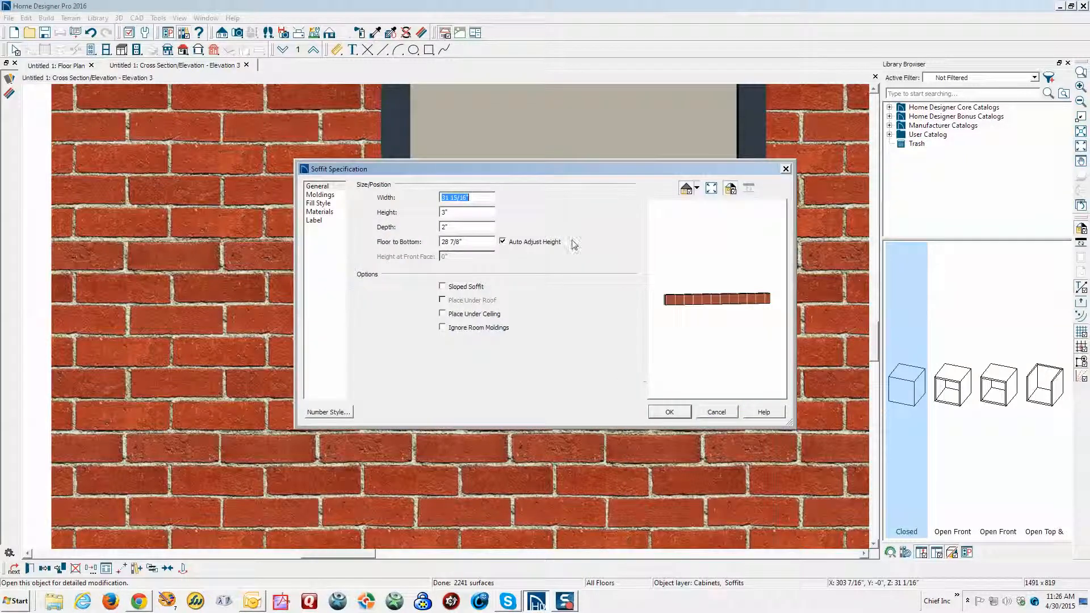
{"action": "left_click", "coordinate": [320, 212]}
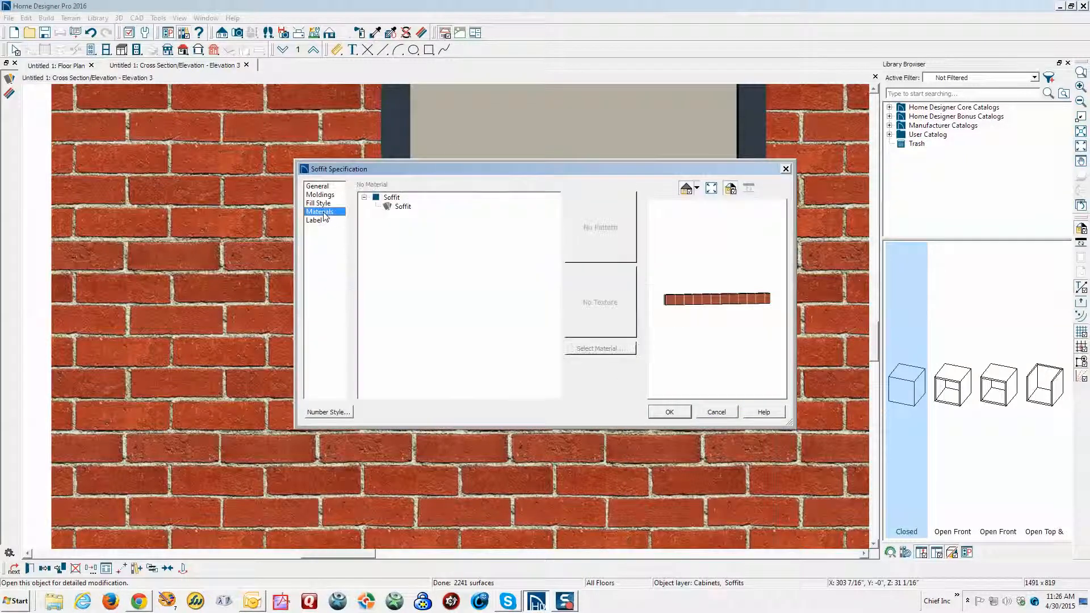
{"action": "left_click", "coordinate": [403, 207]}
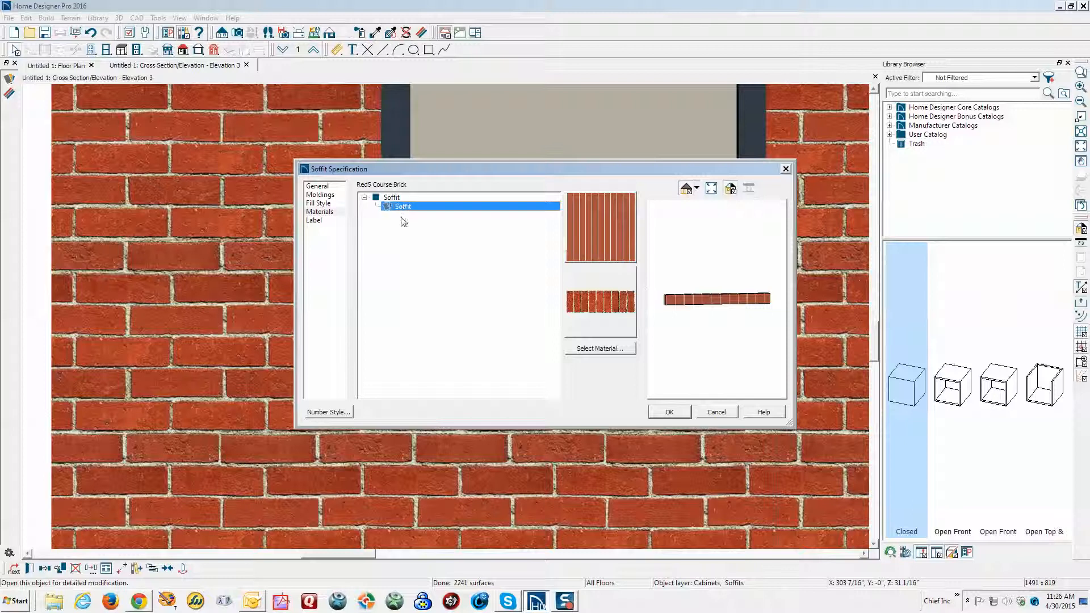
{"action": "left_click", "coordinate": [600, 349]}
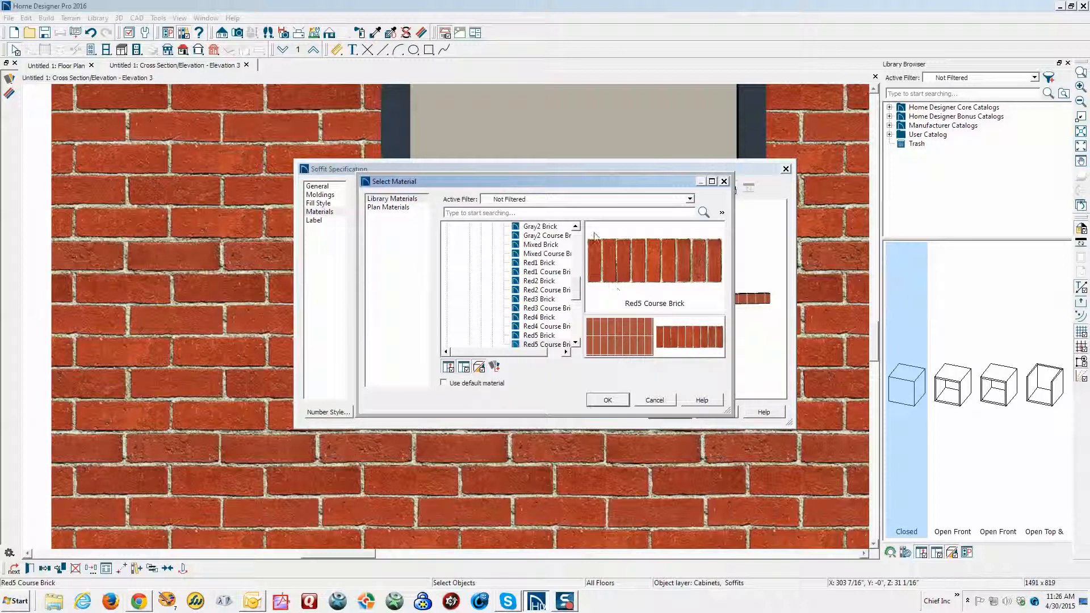
{"action": "left_click", "coordinate": [407, 208]}
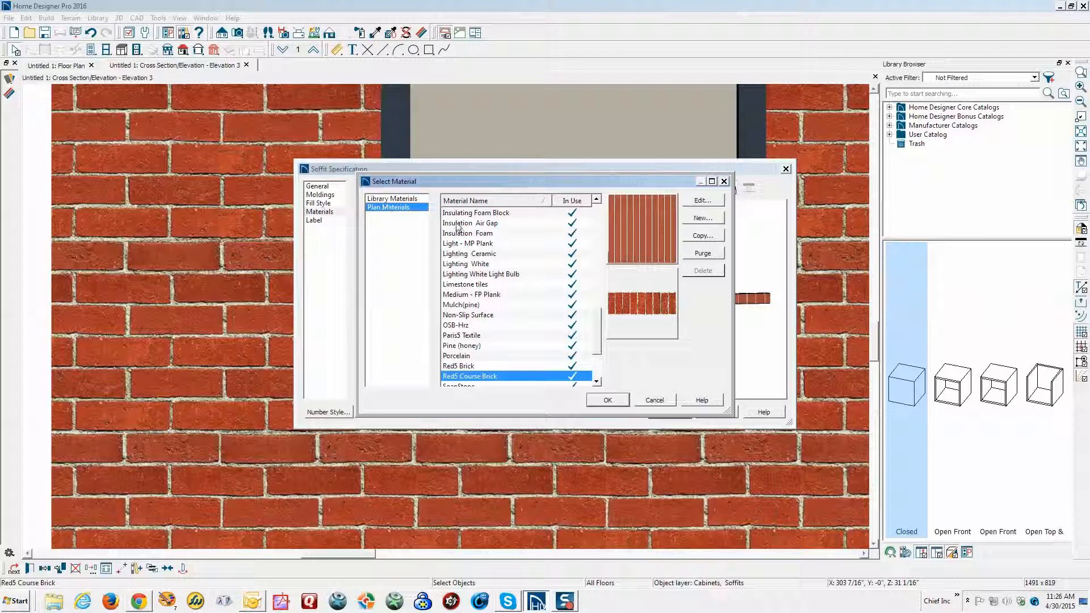
{"action": "left_click", "coordinate": [703, 236]}
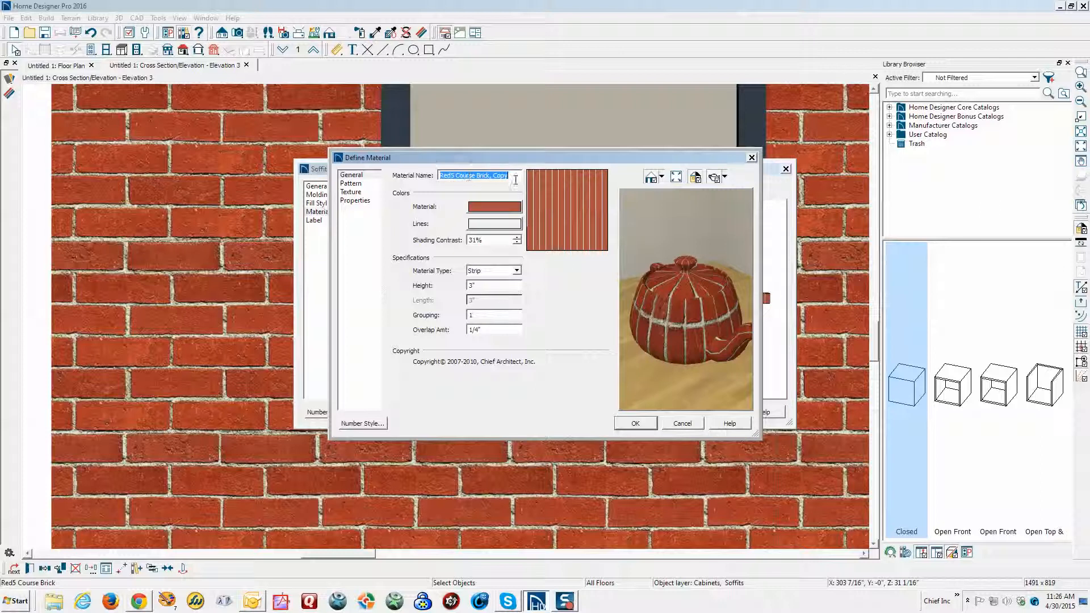
{"action": "left_click", "coordinate": [647, 424]}
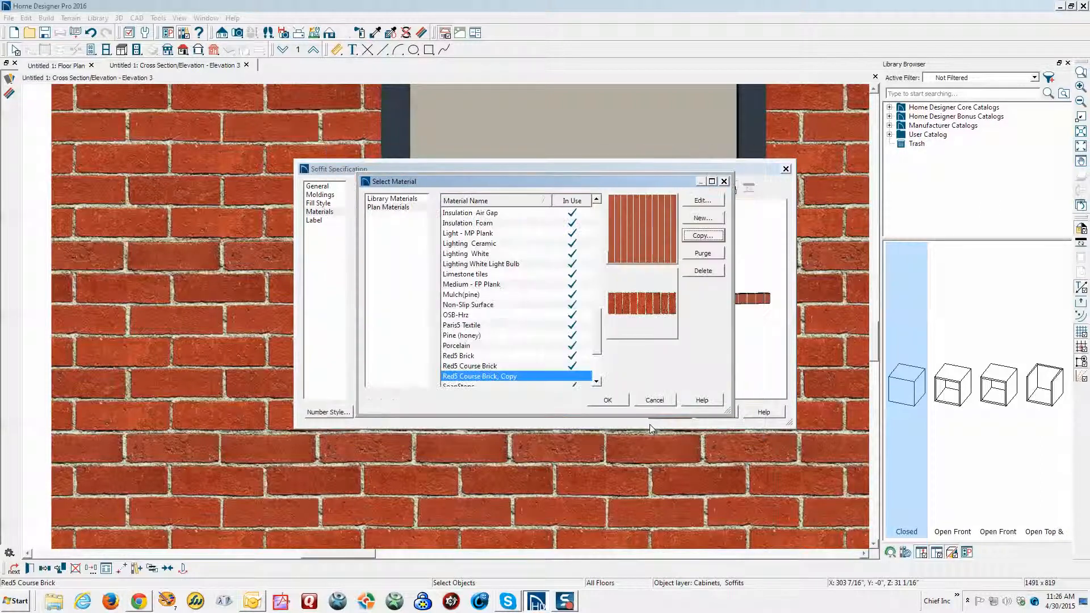
{"action": "left_click", "coordinate": [623, 401]}
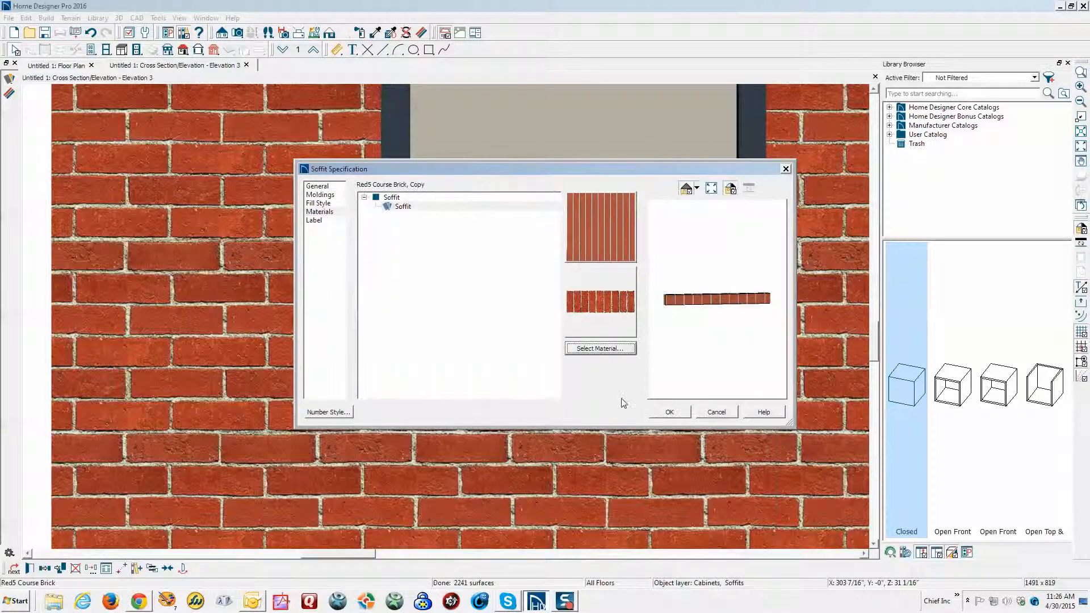
{"action": "left_click", "coordinate": [670, 412]}
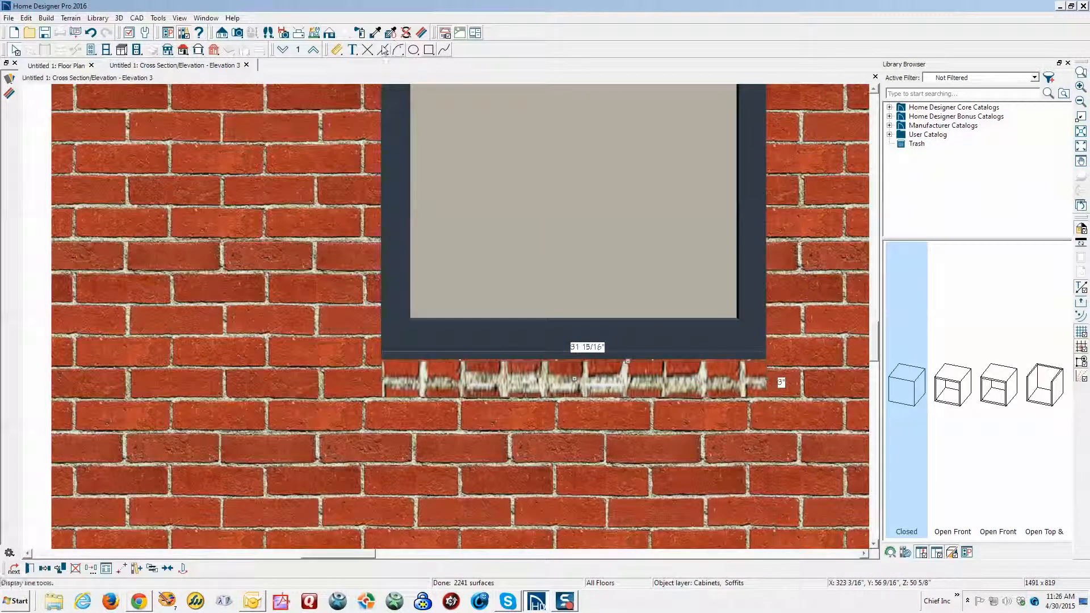
Set the texture Y Scale of the lower soffit's duplicated brick material to 6"
{"action": "left_click", "coordinate": [421, 33]}
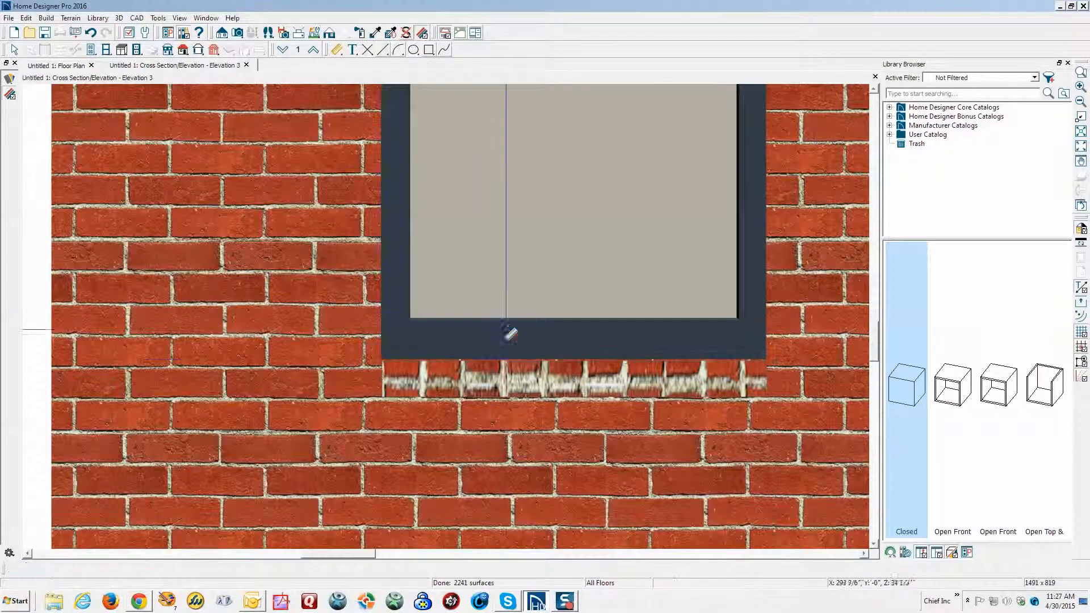
{"action": "left_click", "coordinate": [527, 376]}
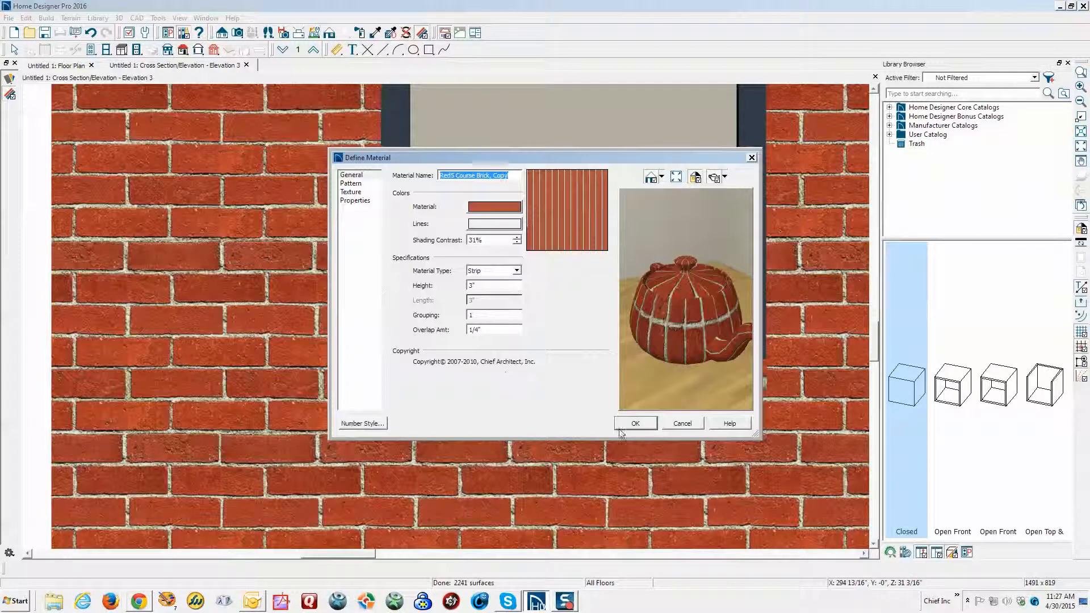
{"action": "left_click", "coordinate": [682, 424]}
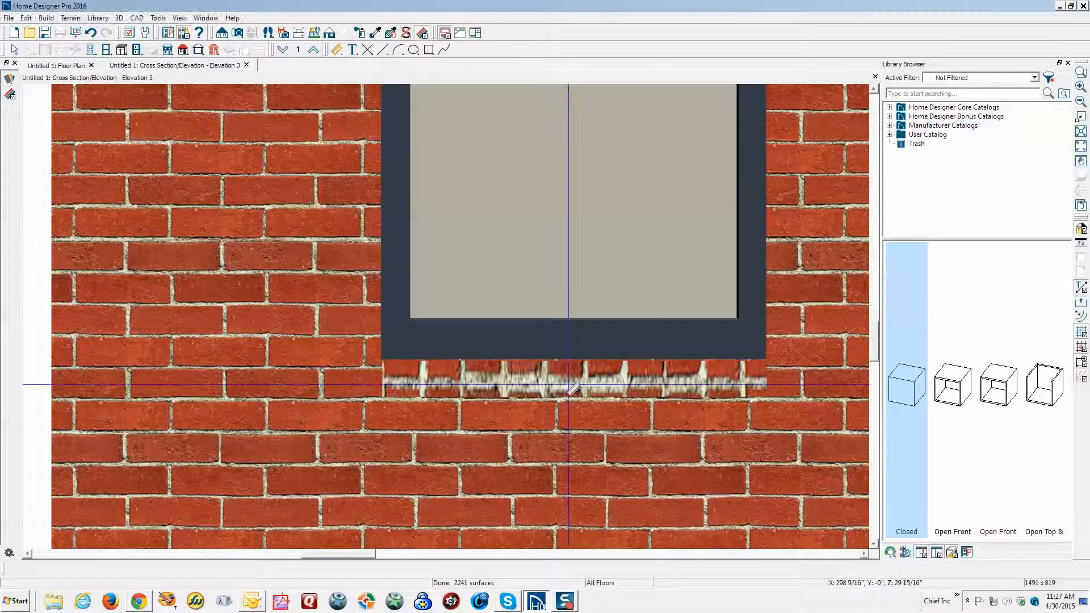
{"action": "left_click", "coordinate": [574, 388]}
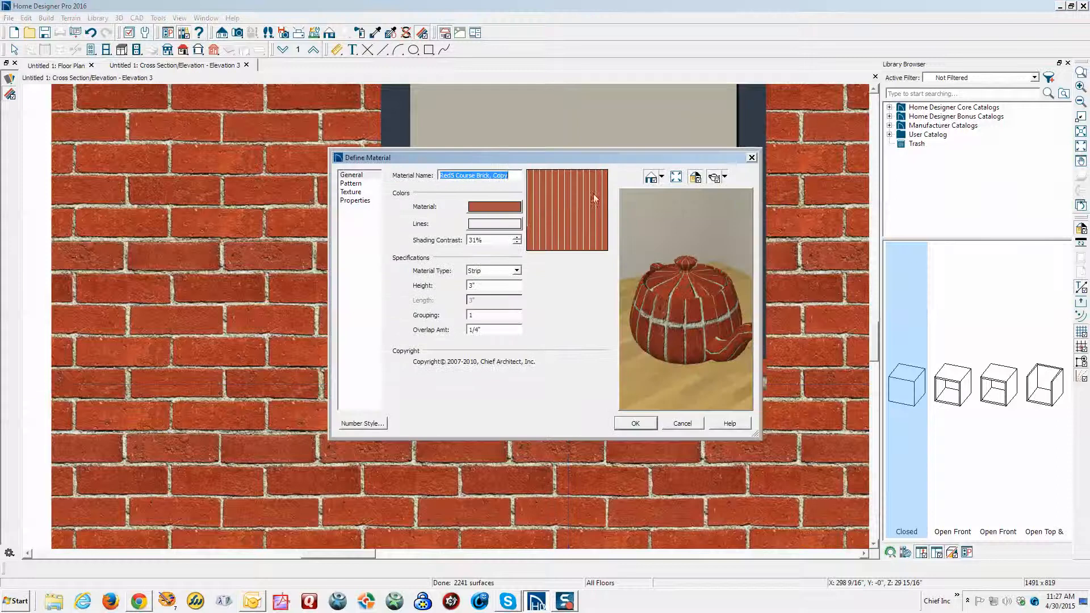
{"action": "left_click", "coordinate": [350, 184]}
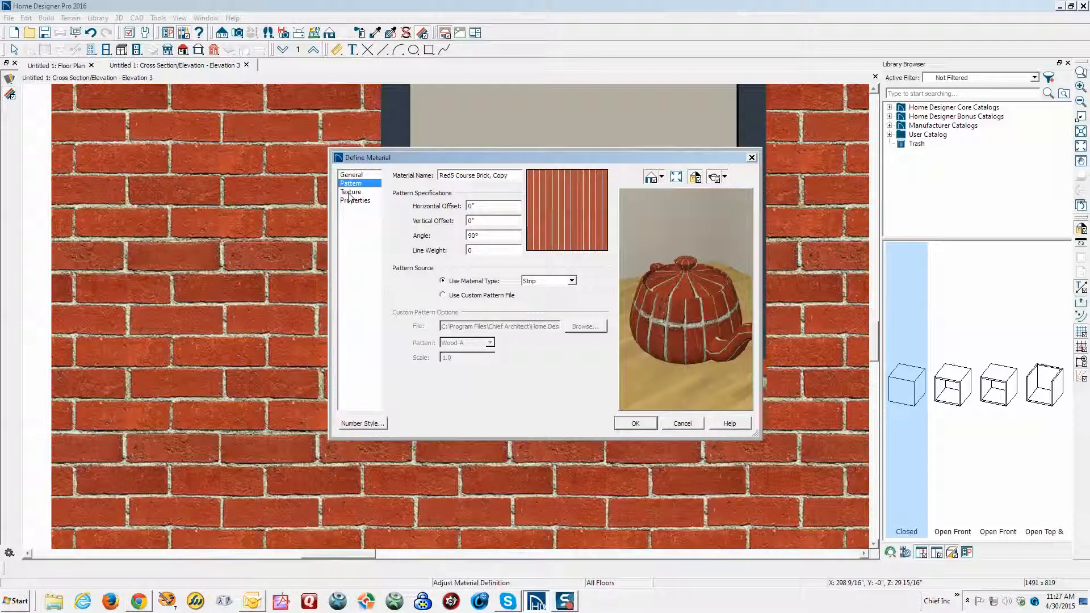
{"action": "left_click", "coordinate": [351, 193]}
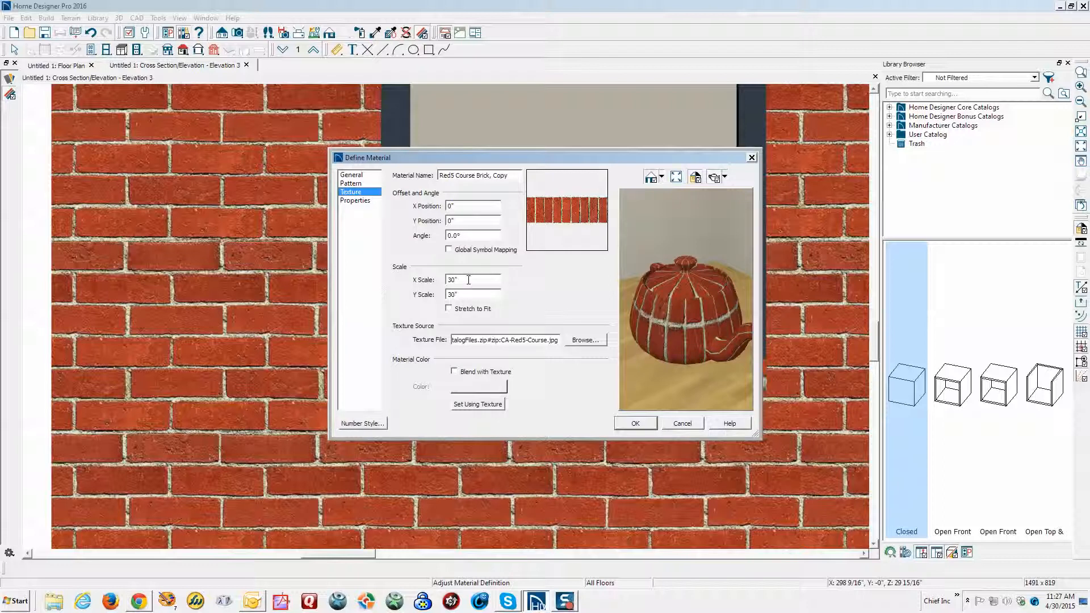
{"action": "double_click", "coordinate": [459, 294]}
{"action": "left_click", "coordinate": [635, 423]}
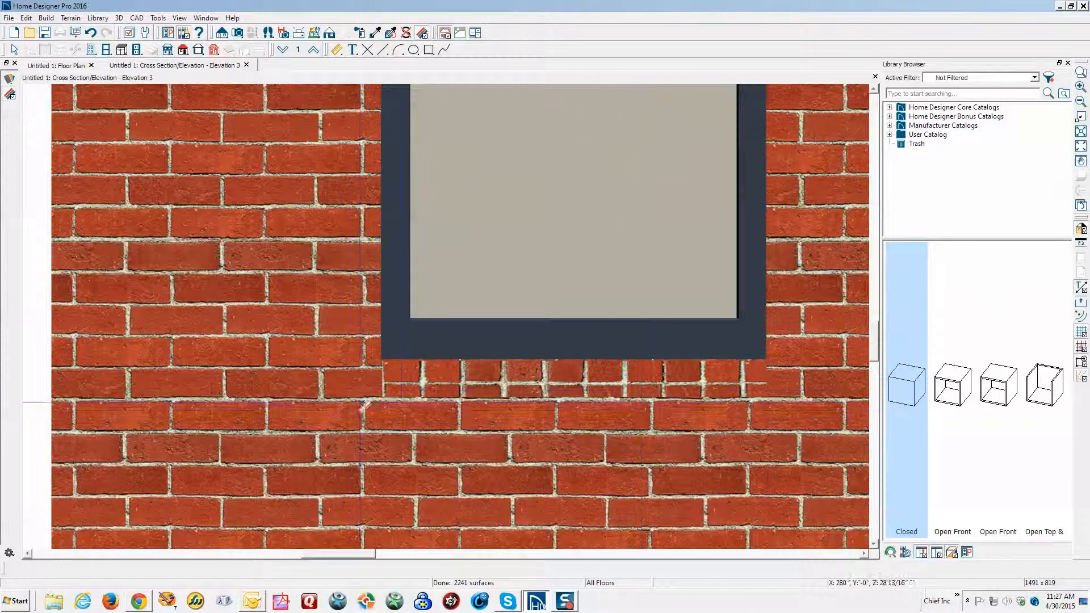
Set the texture Y Position of the lower soffit's brick material to 6"
{"action": "left_click", "coordinate": [593, 388]}
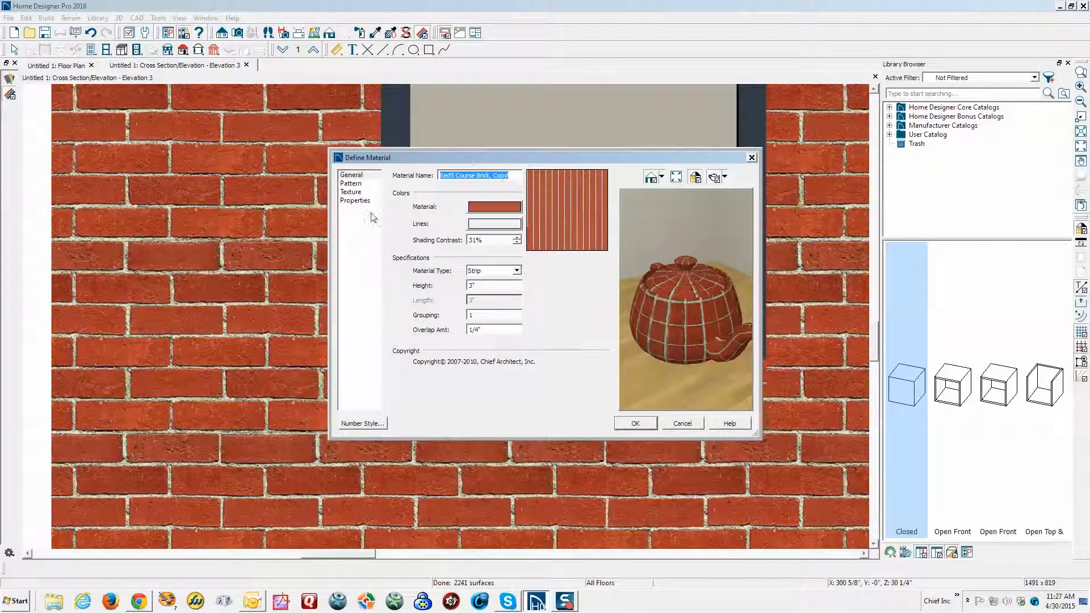
{"action": "left_click", "coordinate": [350, 193]}
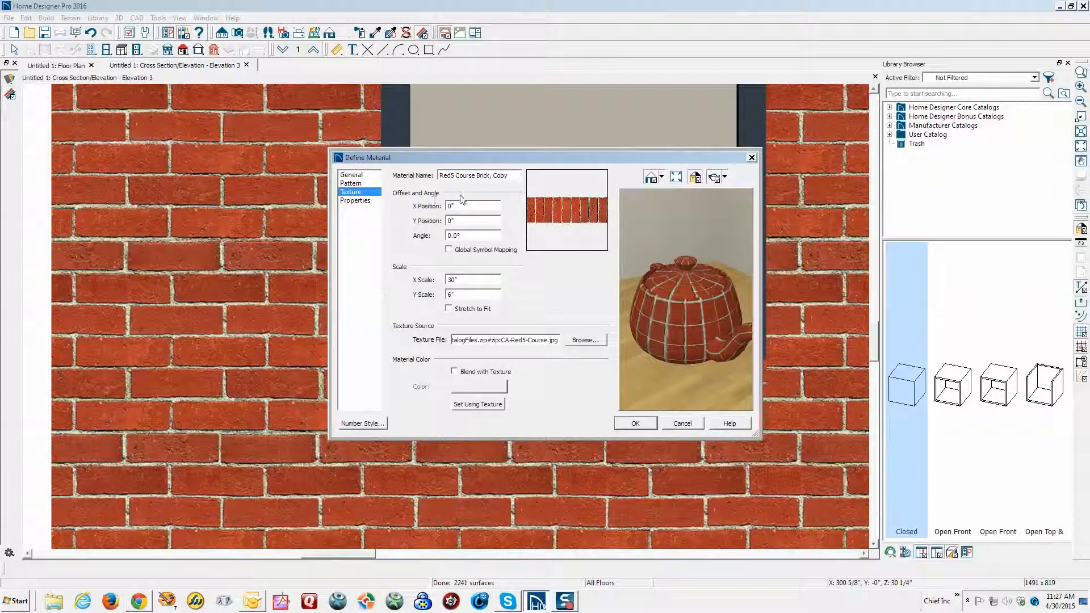
{"action": "left_click", "coordinate": [459, 221]}
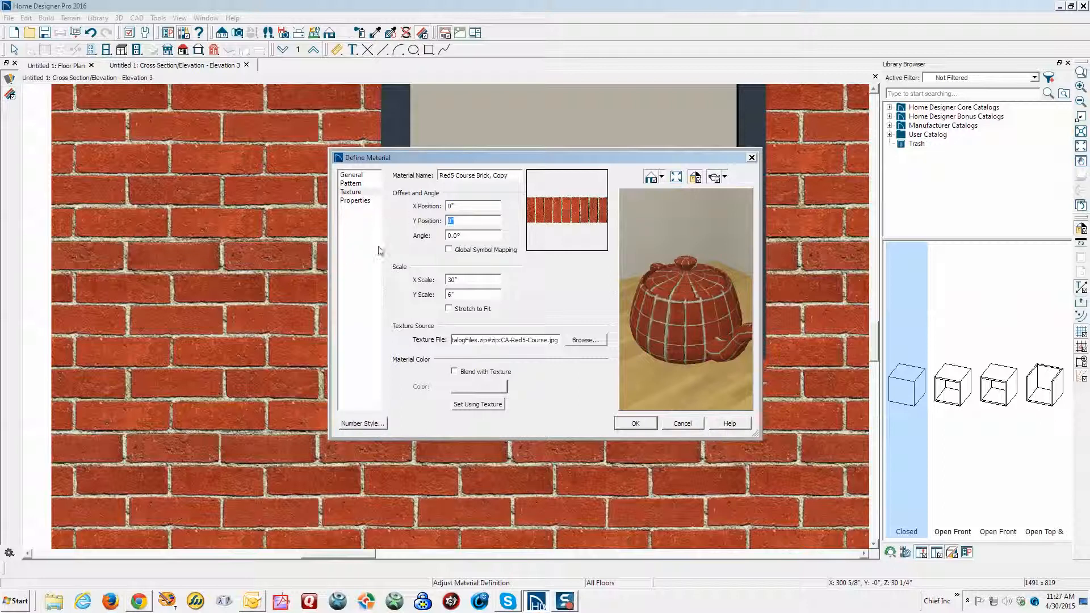
{"action": "type", "text": "6"}
{"action": "left_click", "coordinate": [632, 426]}
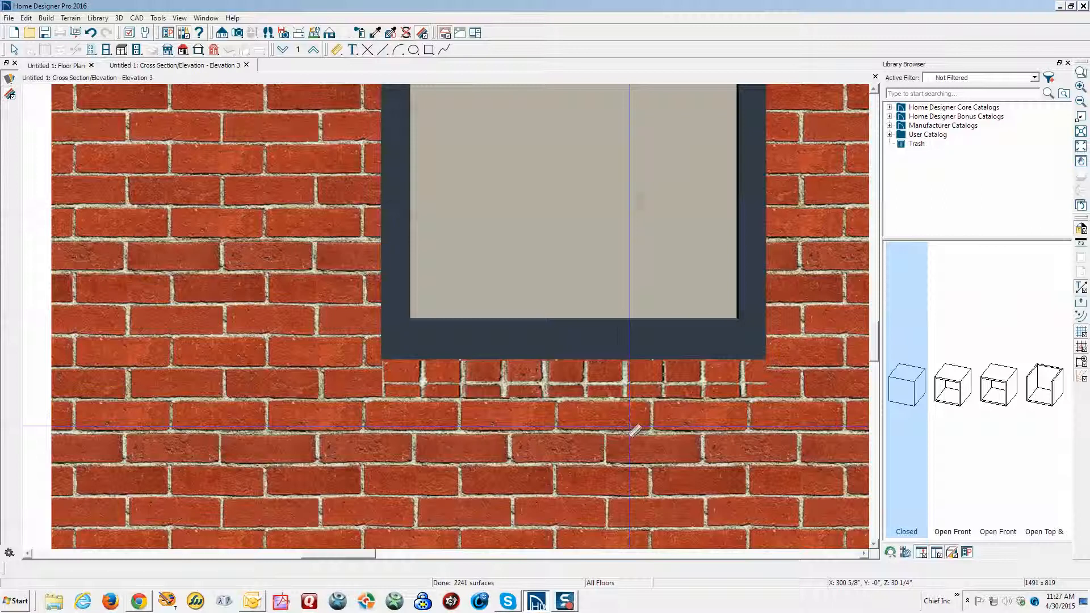
Change the texture Y Position of the lower soffit's brick material to 12"
{"action": "left_click", "coordinate": [478, 380]}
{"action": "left_click", "coordinate": [351, 193]}
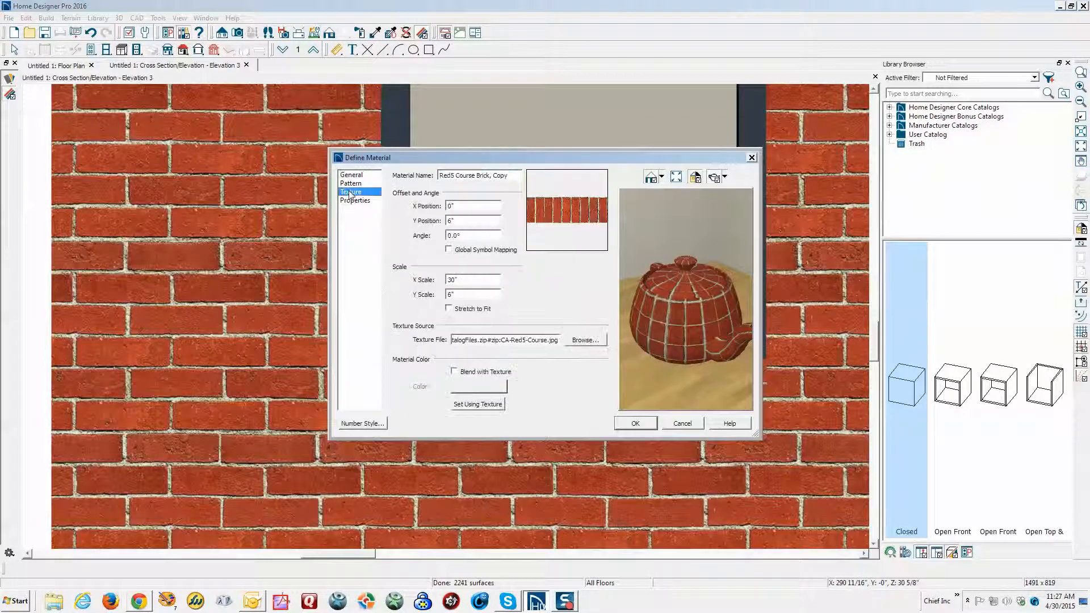
{"action": "left_click", "coordinate": [465, 225]}
{"action": "key", "text": "BackSpace"}
{"action": "key", "text": "BackSpace"}
{"action": "type", "text": "12"}
{"action": "left_click", "coordinate": [635, 423]}
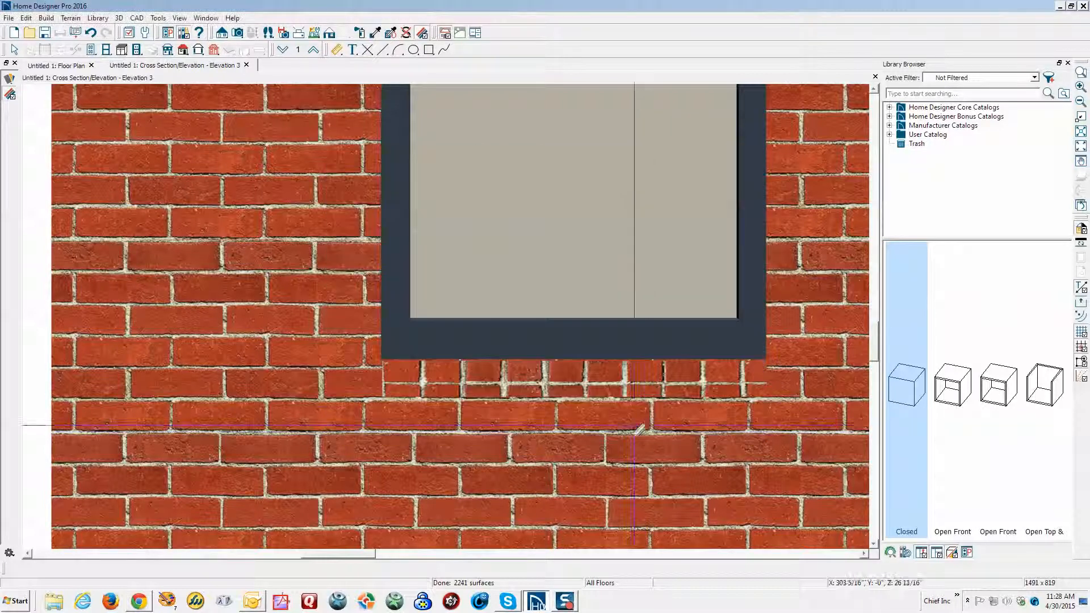
Compare the Pattern and Texture settings of the brick material on the soffit below the window
{"action": "left_click", "coordinate": [515, 376]}
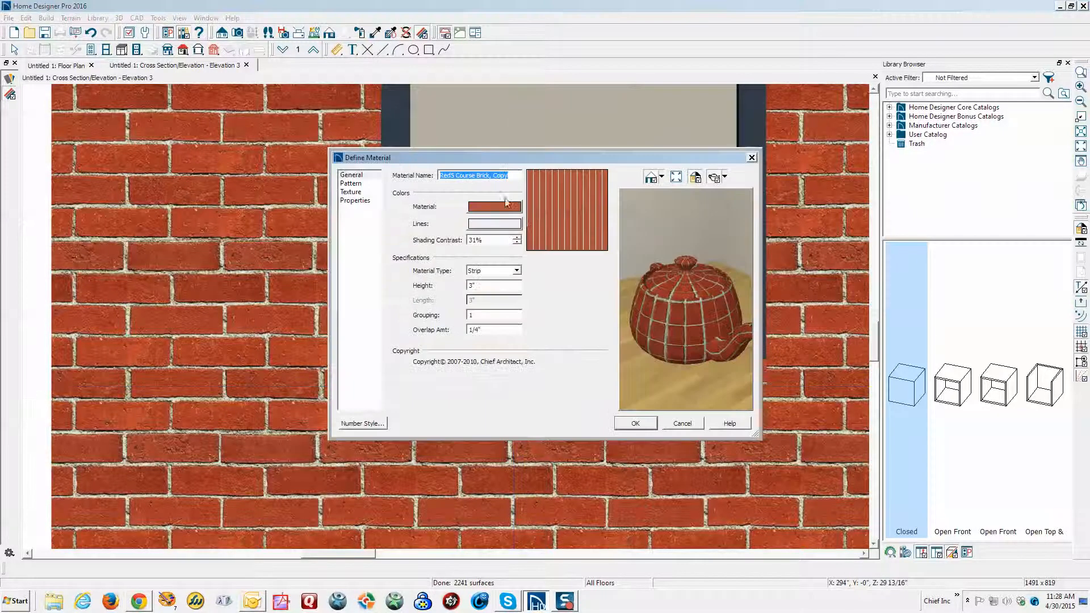
{"action": "left_click", "coordinate": [344, 185]}
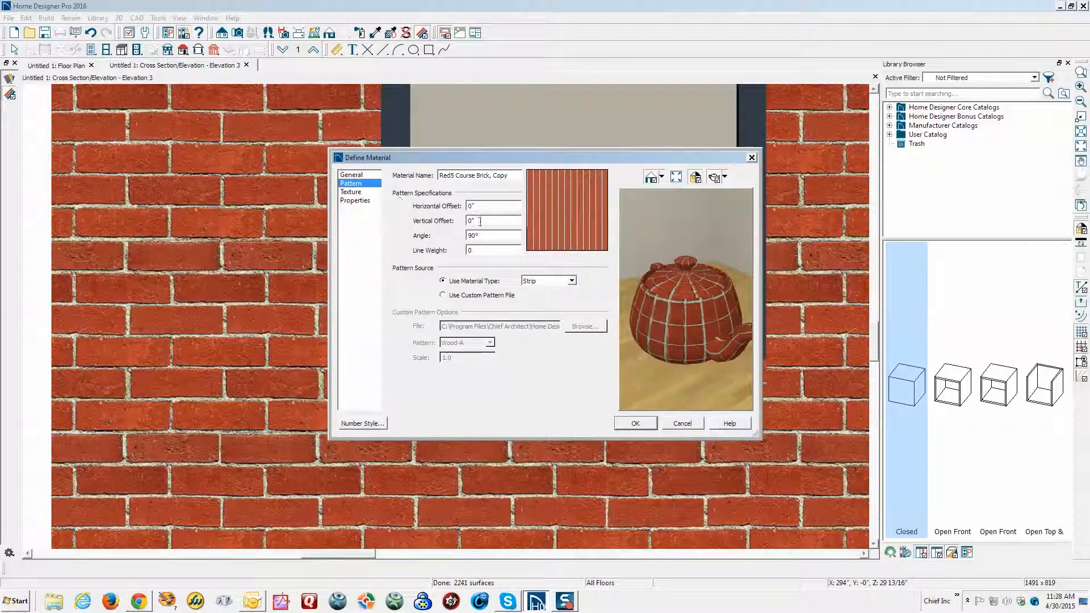
{"action": "left_click", "coordinate": [351, 192]}
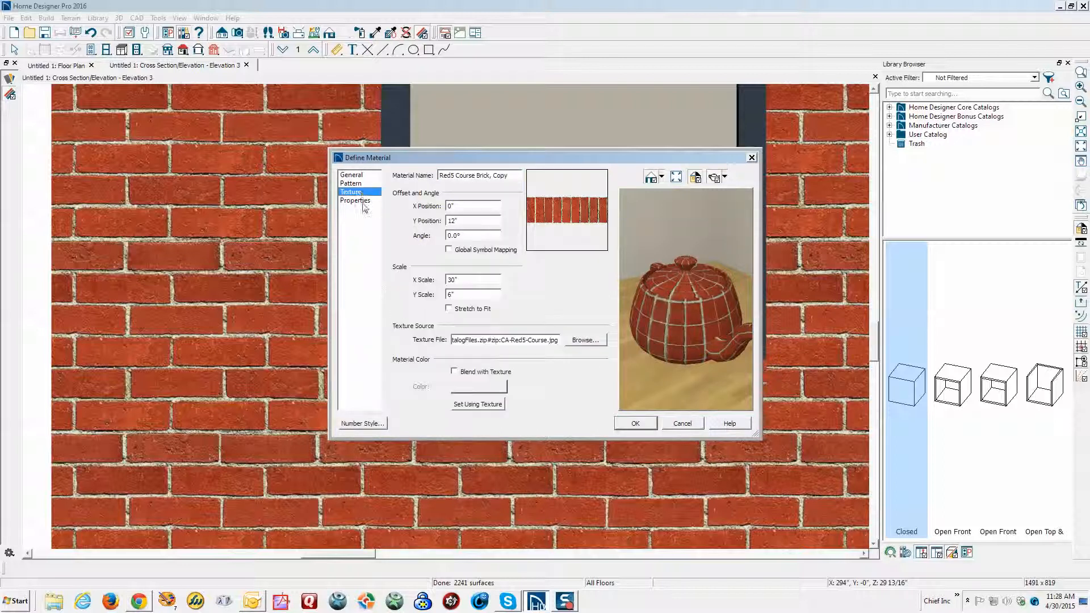
{"action": "left_click", "coordinate": [350, 185]}
{"action": "left_click", "coordinate": [352, 193]}
{"action": "left_click", "coordinate": [350, 184]}
{"action": "left_click", "coordinate": [352, 192]}
{"action": "left_click", "coordinate": [351, 184]}
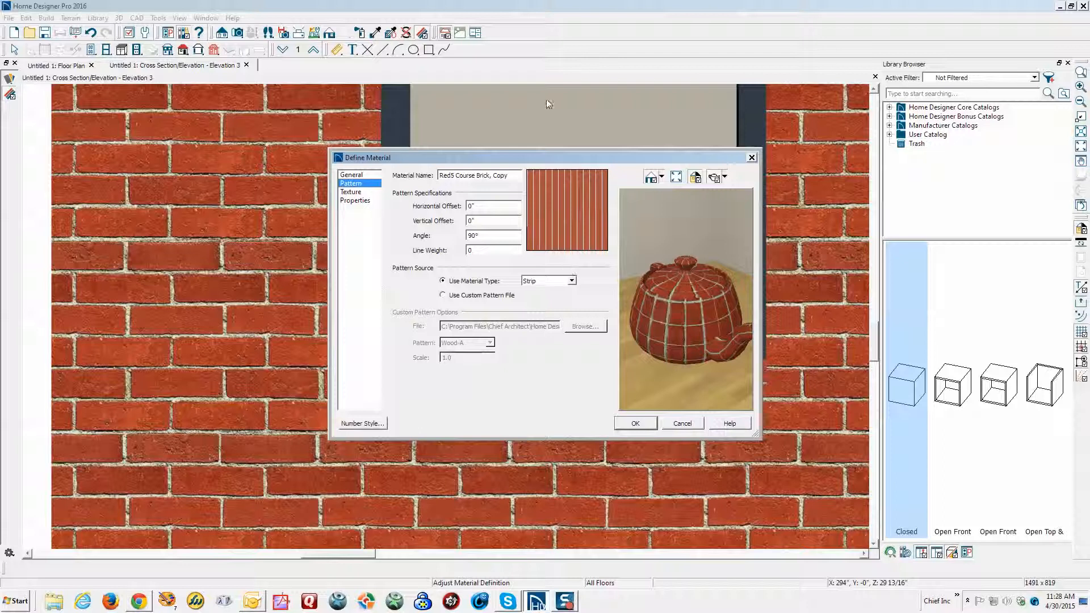
{"action": "left_click", "coordinate": [350, 192]}
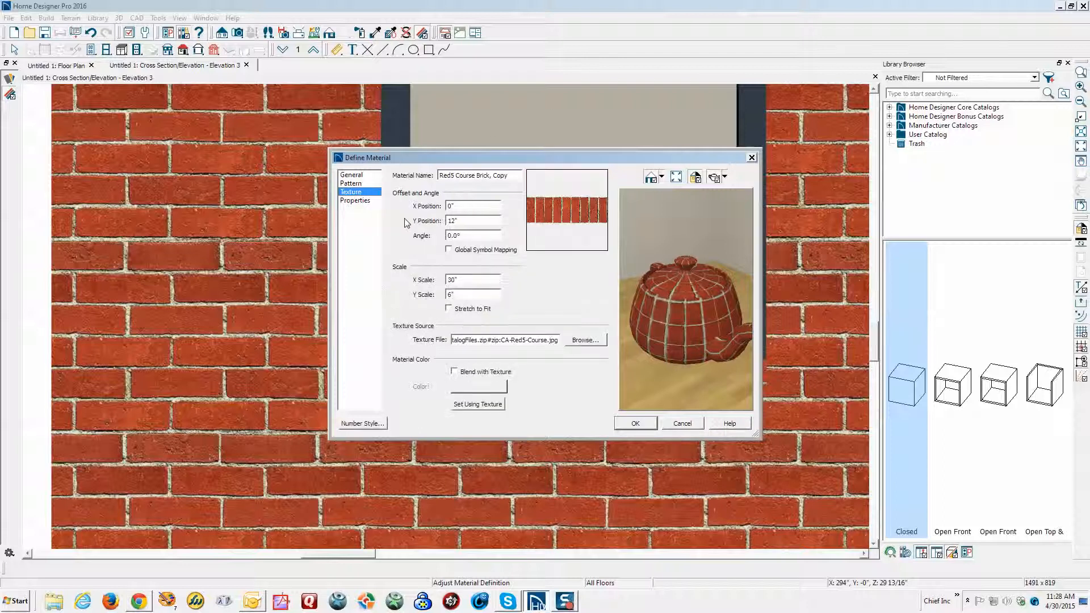
Set the texture Y Position of the lower soffit's brick material to 0" and its X Position to 12"
{"action": "double_click", "coordinate": [458, 222]}
{"action": "type", "text": "0"}
{"action": "type", "text": "12"}
{"action": "left_click", "coordinate": [636, 424]}
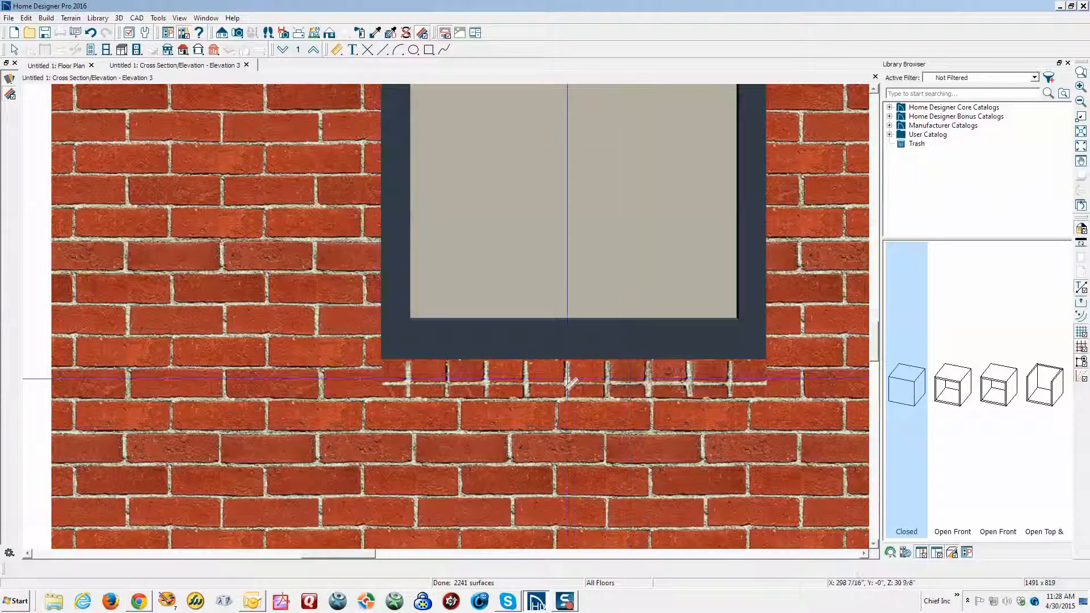
Set the texture Angle of the lower soffit's brick material to 90°
{"action": "left_click", "coordinate": [564, 382]}
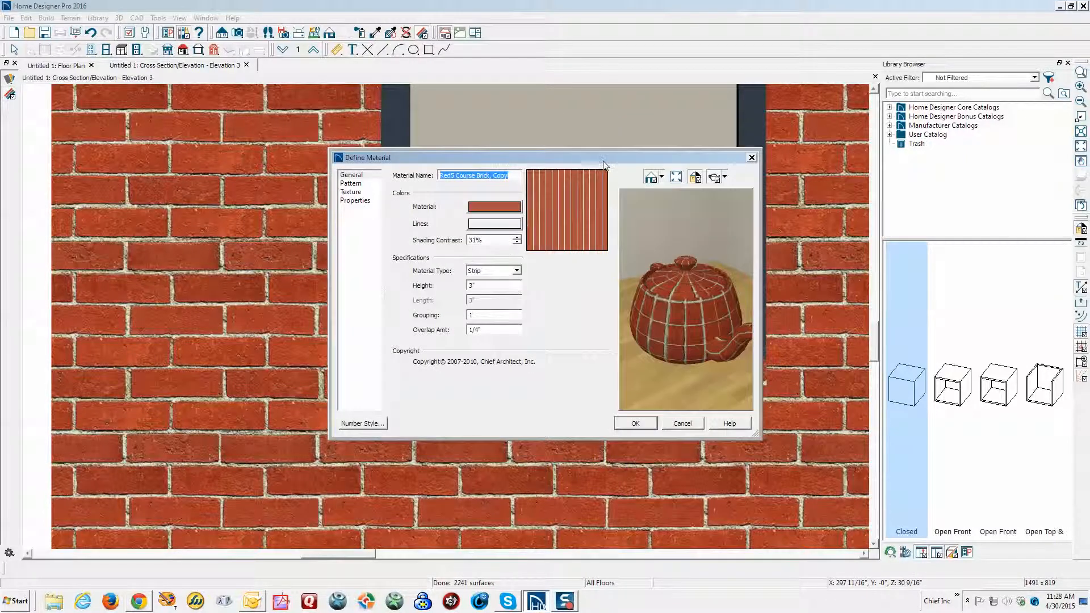
{"action": "left_click_drag", "start_coordinate": [603, 160], "coordinate": [708, 46]}
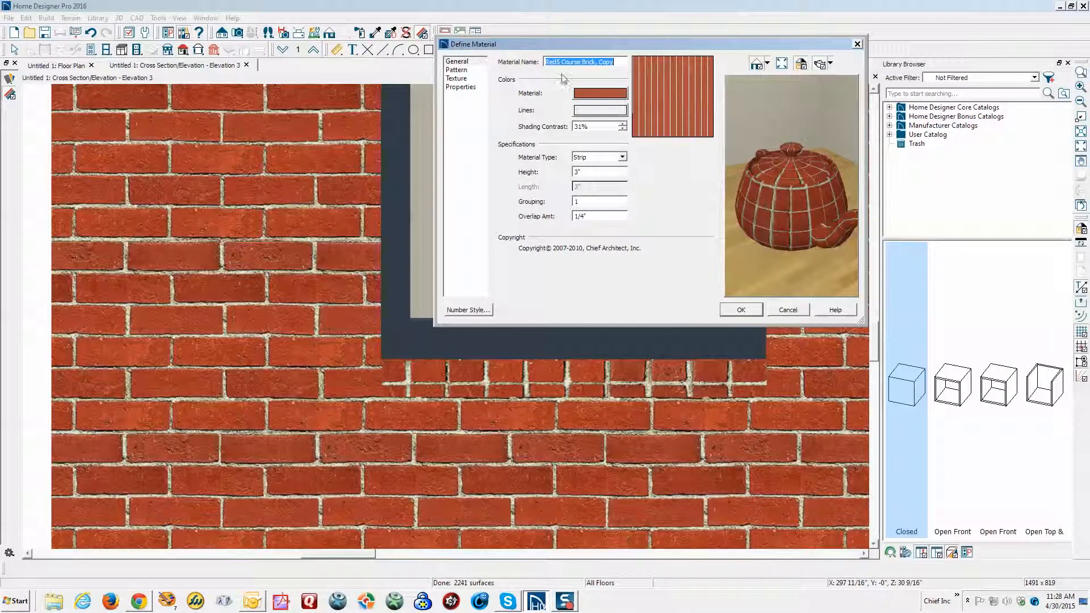
{"action": "left_click_drag", "start_coordinate": [571, 49], "coordinate": [483, 67]}
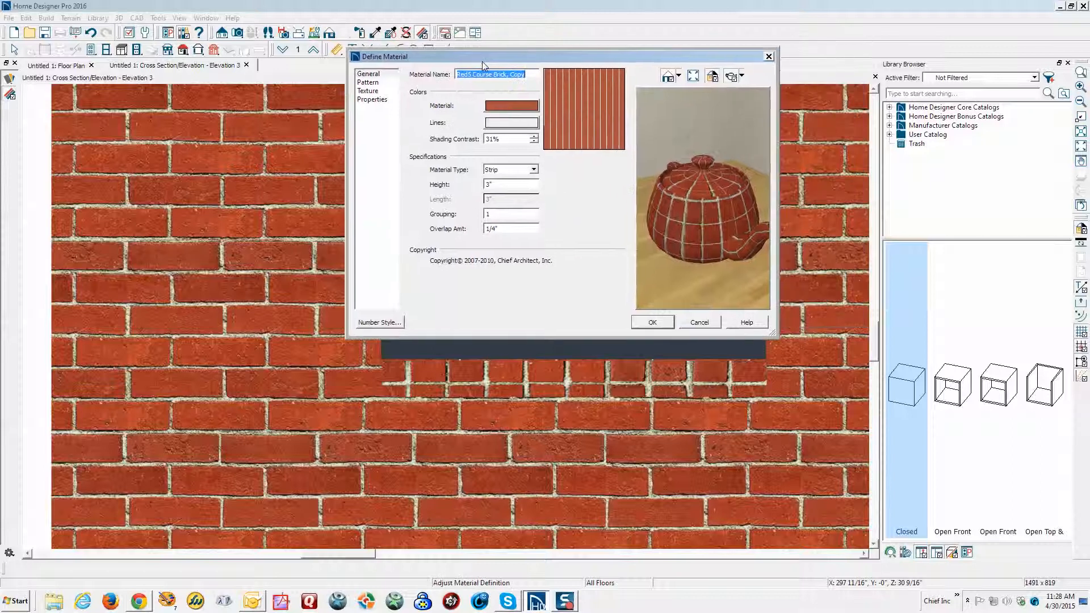
{"action": "left_click", "coordinate": [369, 83]}
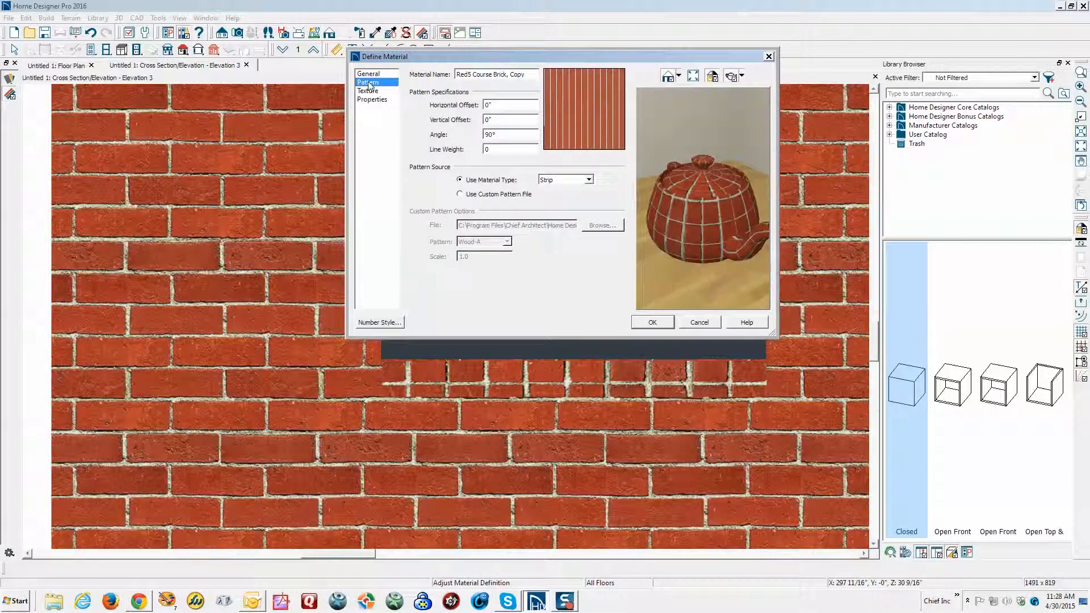
{"action": "left_click", "coordinate": [367, 91]}
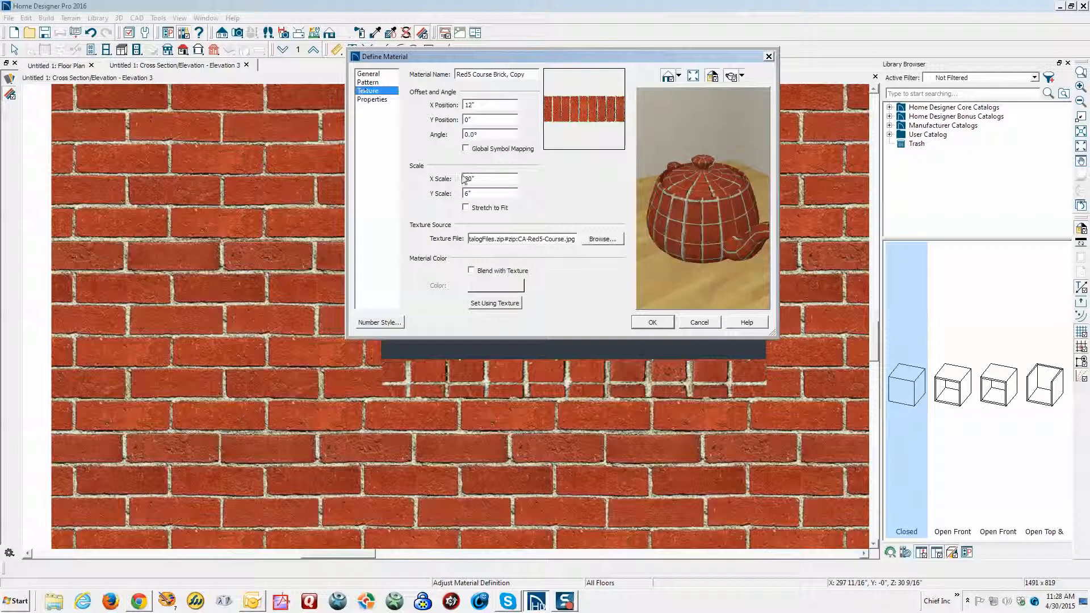
{"action": "left_click", "coordinate": [464, 135]}
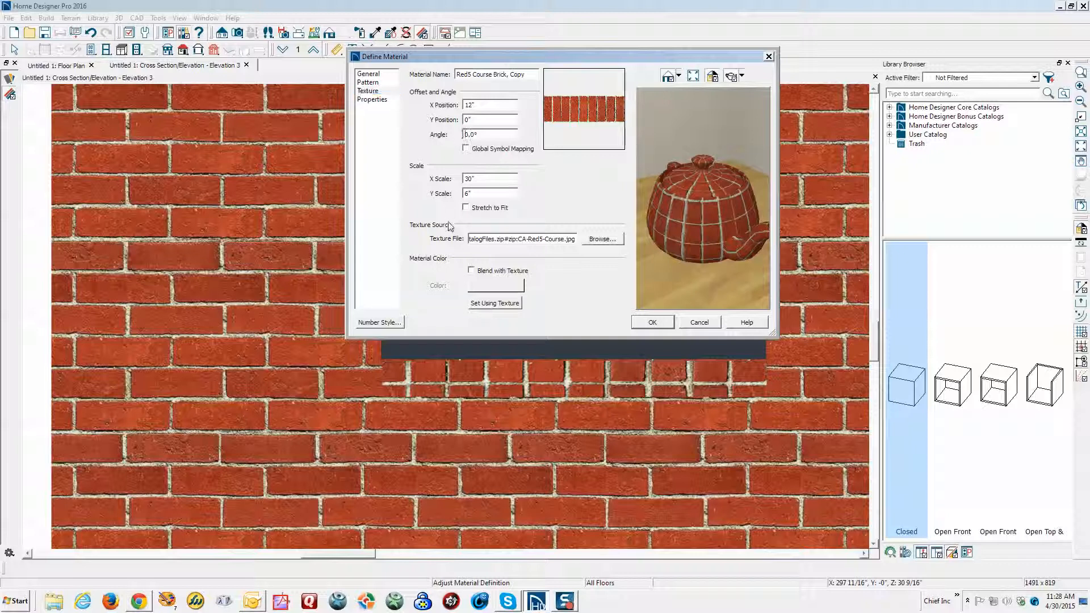
{"action": "left_click", "coordinate": [652, 323]}
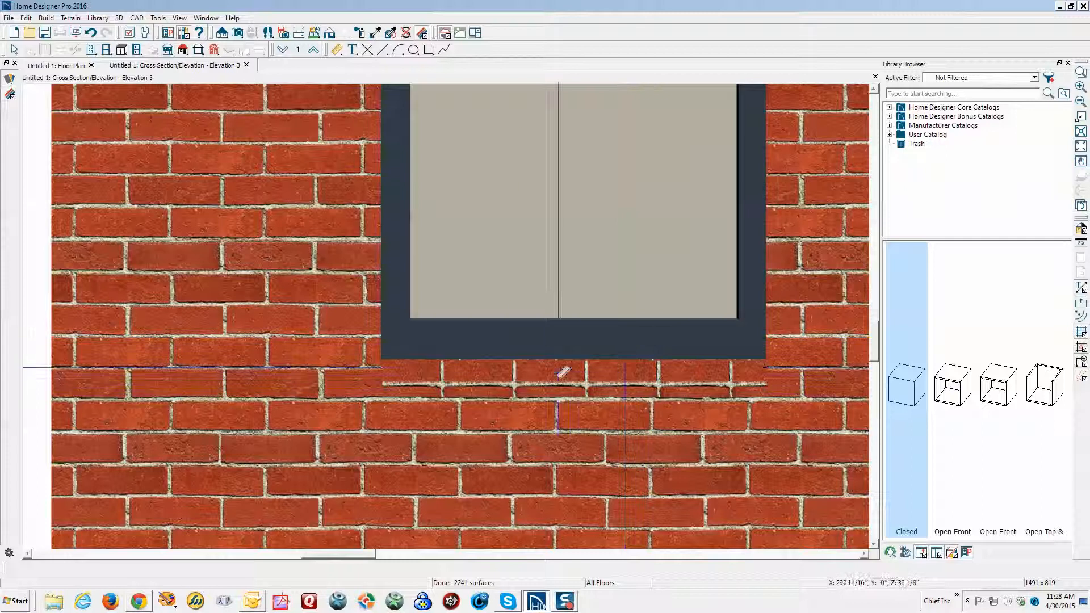
Set the offset and angle of the lower soffit's brick texture to X Position 0", Y Position 4" and Angle 0°
{"action": "left_click", "coordinate": [545, 386]}
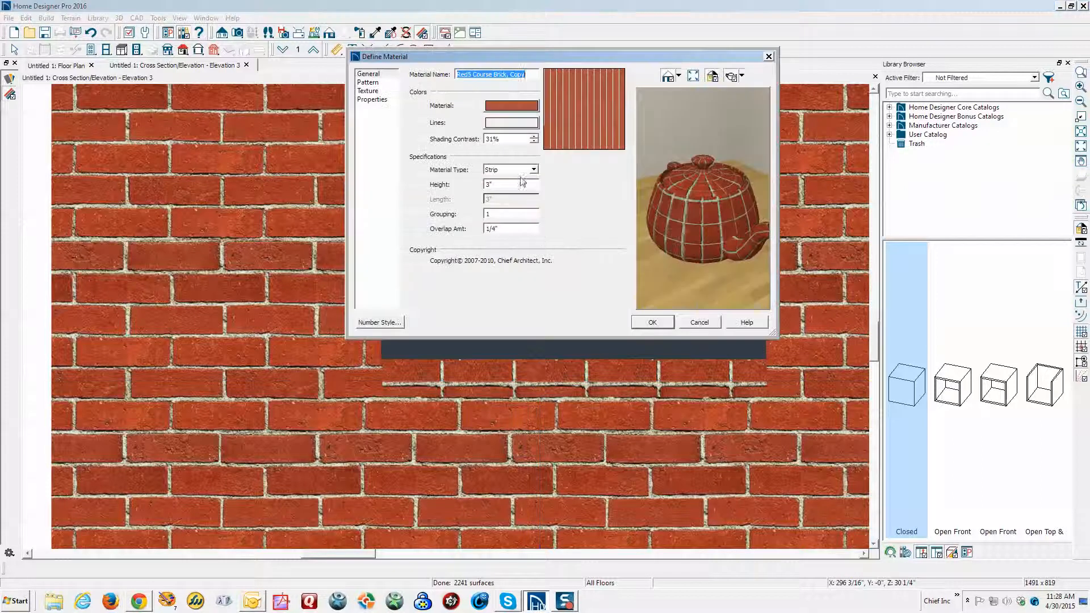
{"action": "left_click", "coordinate": [378, 95]}
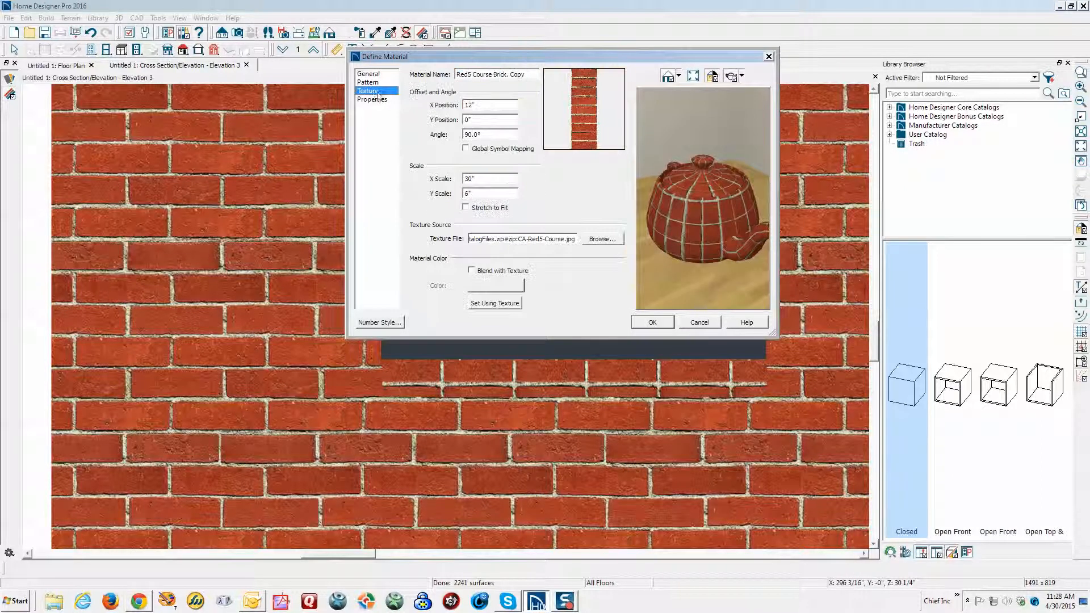
{"action": "left_click", "coordinate": [469, 134]}
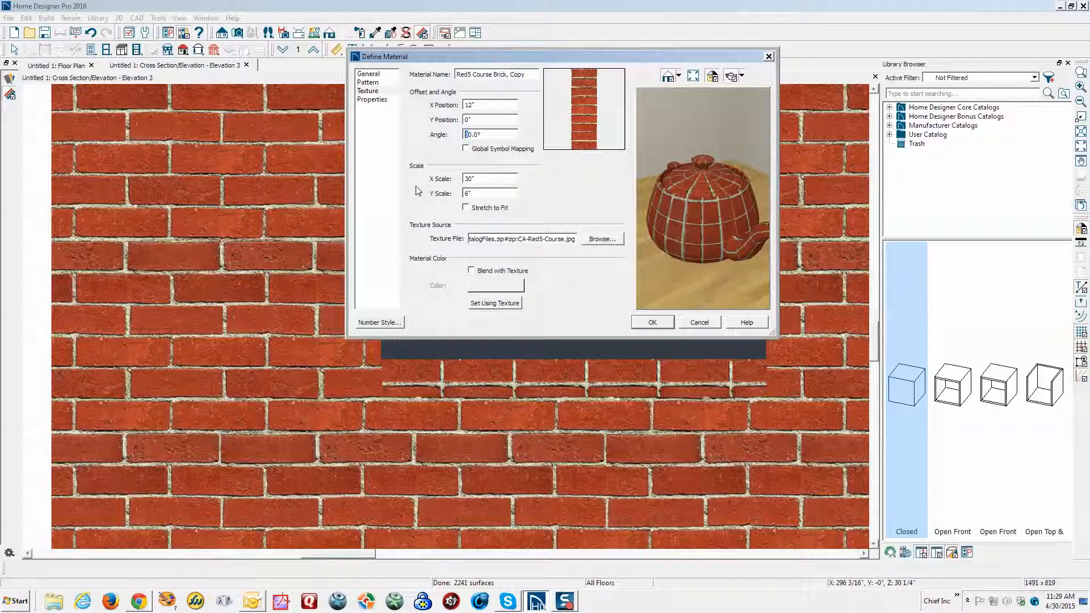
{"action": "left_click", "coordinate": [482, 121]}
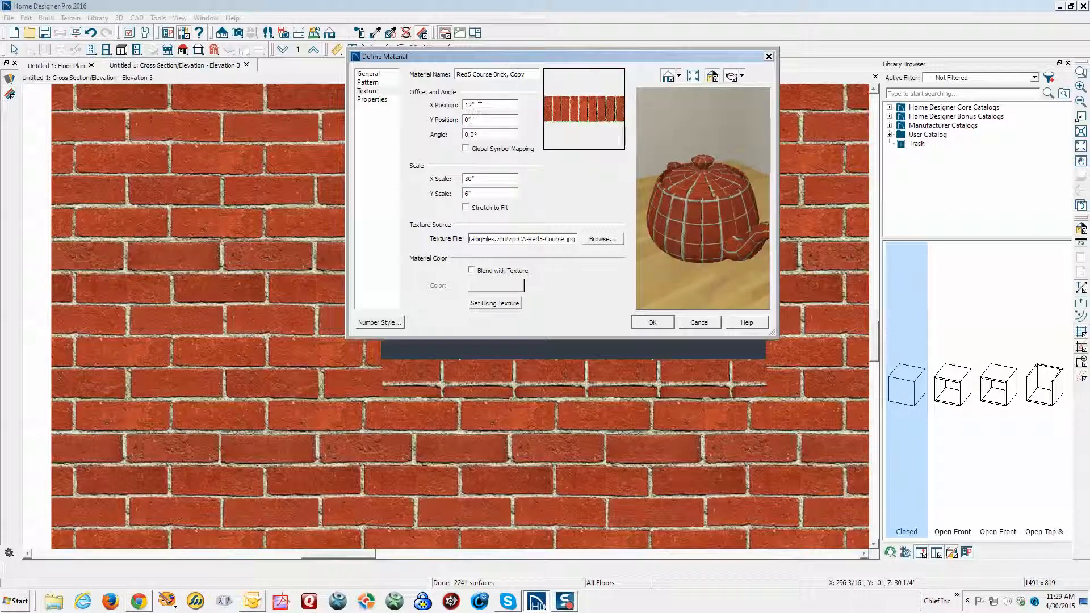
{"action": "double_click", "coordinate": [479, 106]}
{"action": "type", "text": "0"}
{"action": "double_click", "coordinate": [468, 119]}
{"action": "type", "text": "4"}
{"action": "left_click", "coordinate": [652, 322]}
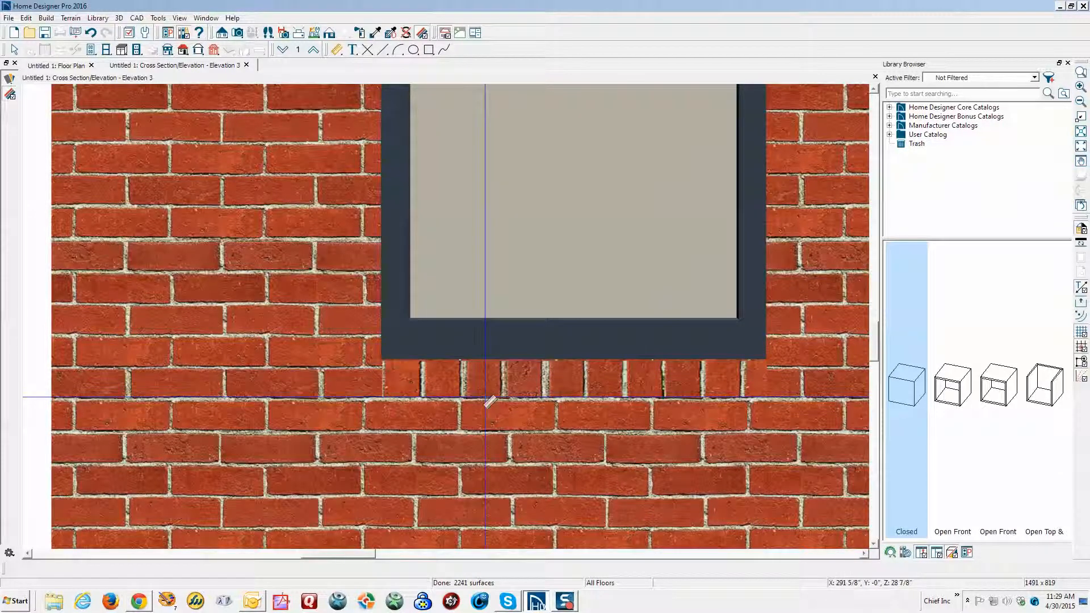
Change the depth of the brick soffit below the window in its specification
{"action": "scroll", "coordinate": [576, 378], "scroll_direction": "down", "scroll_amount": 2}
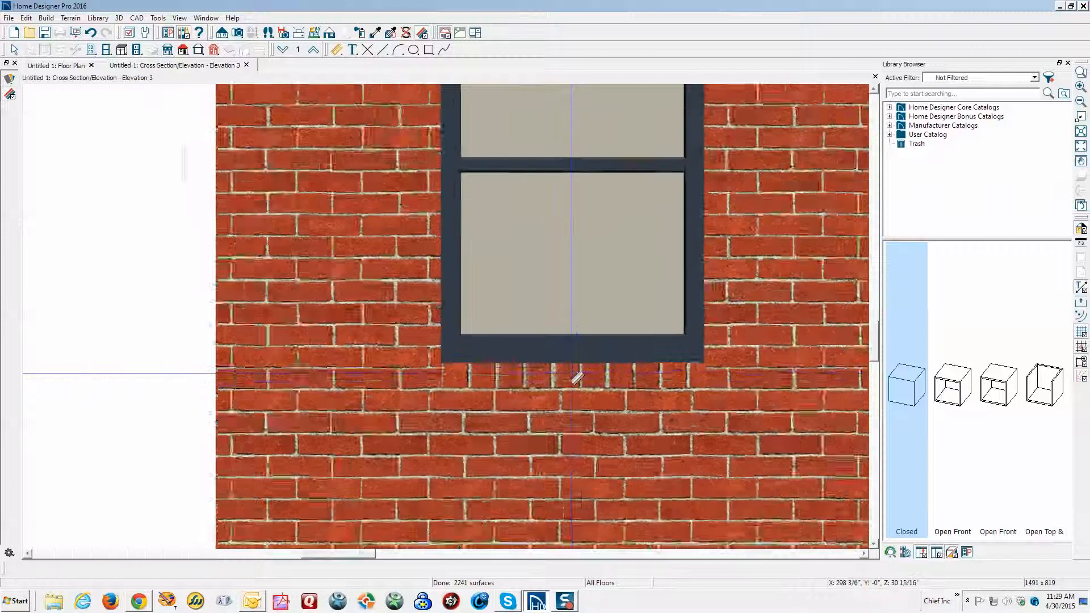
{"action": "scroll", "coordinate": [576, 377], "scroll_direction": "down", "scroll_amount": 1}
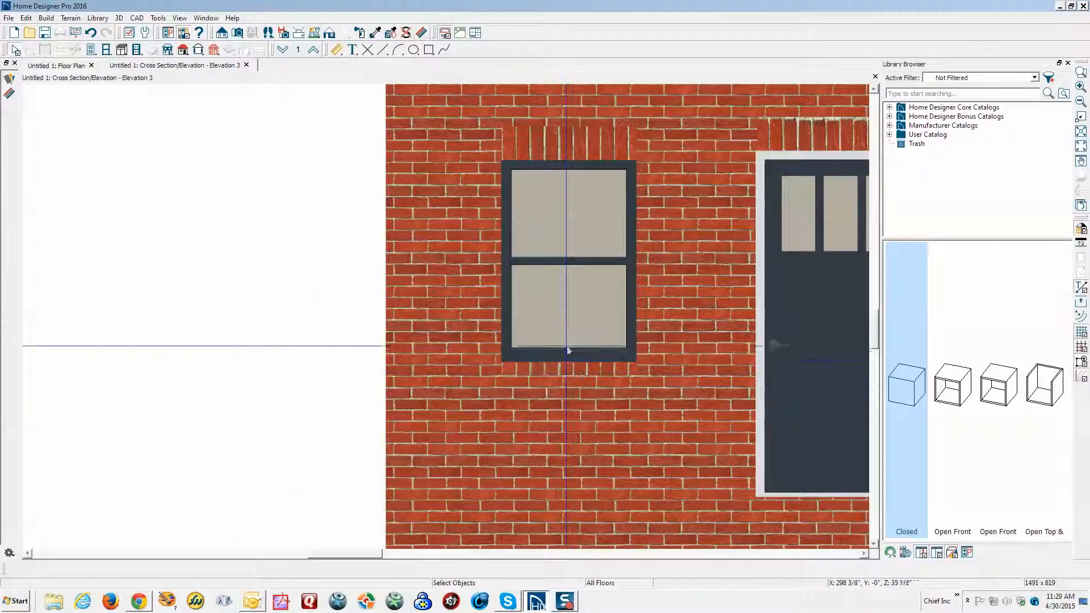
{"action": "left_click", "coordinate": [582, 370]}
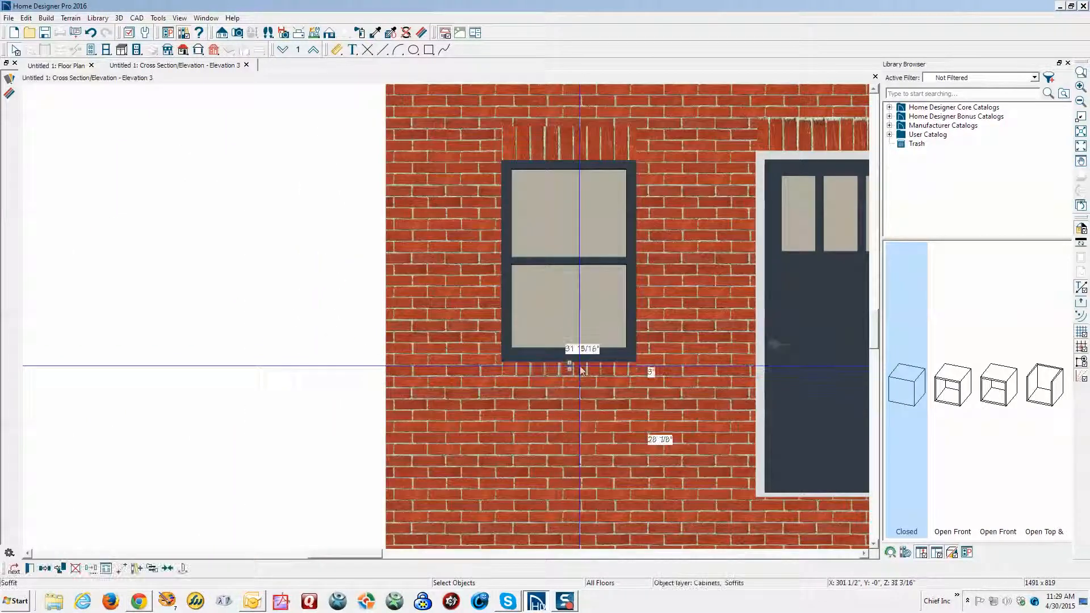
{"action": "left_click", "coordinate": [32, 570]}
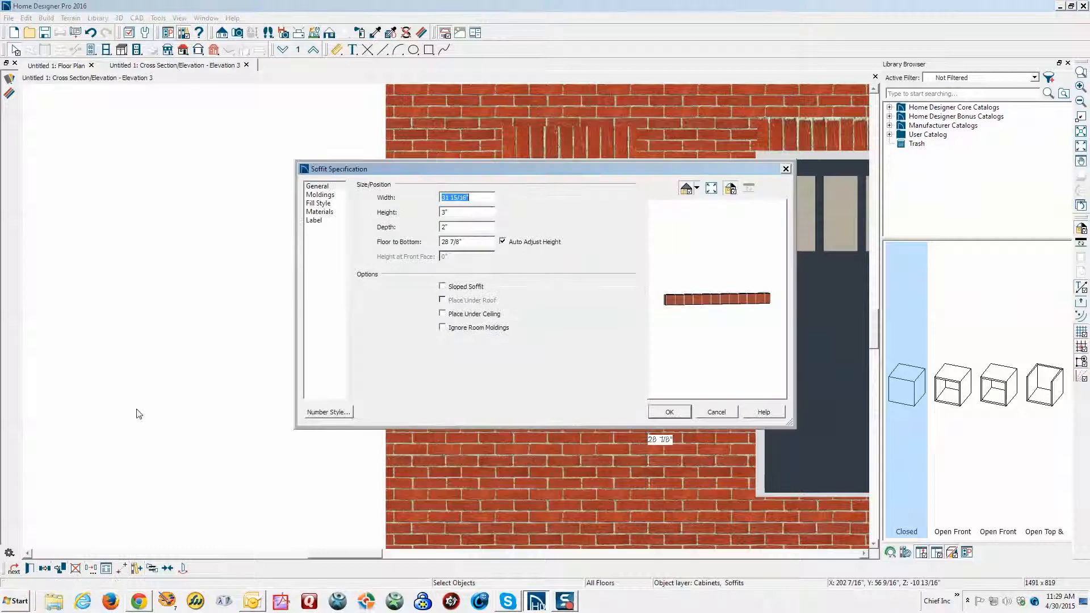
{"action": "double_click", "coordinate": [457, 225]}
{"action": "left_click", "coordinate": [668, 412]}
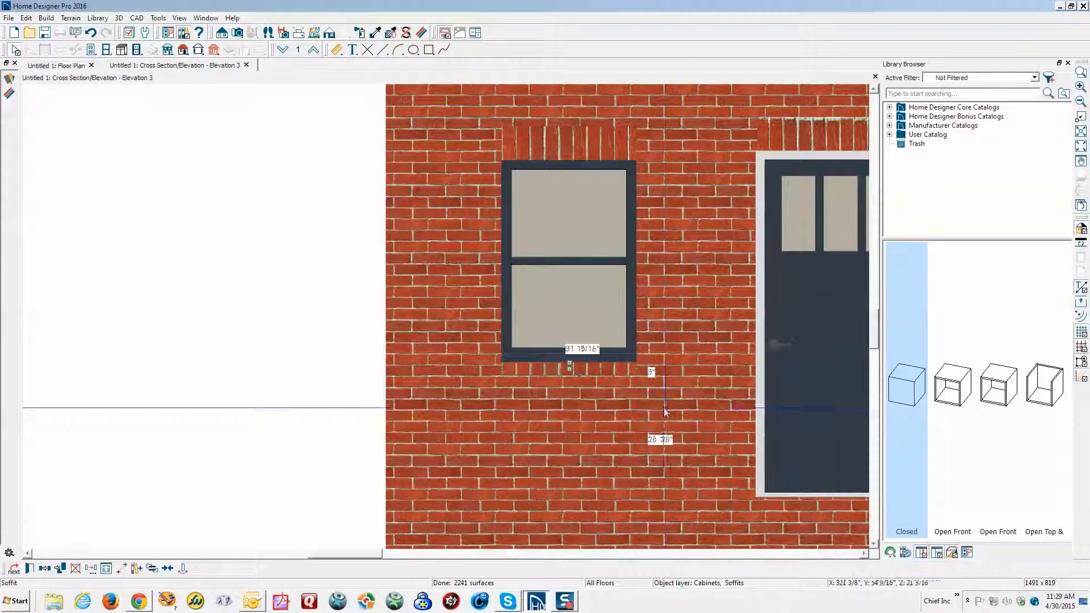
{"action": "key", "text": "Escape"}
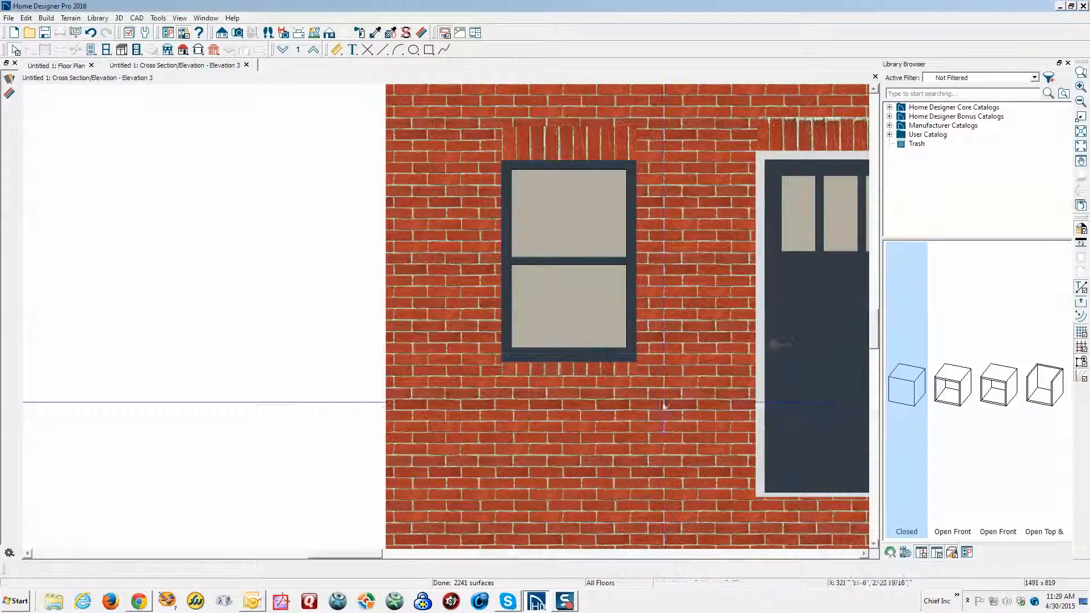
Close the elevation and create a full camera view from the floor plan, looking at the wall with the window and door
{"action": "left_click", "coordinate": [873, 77]}
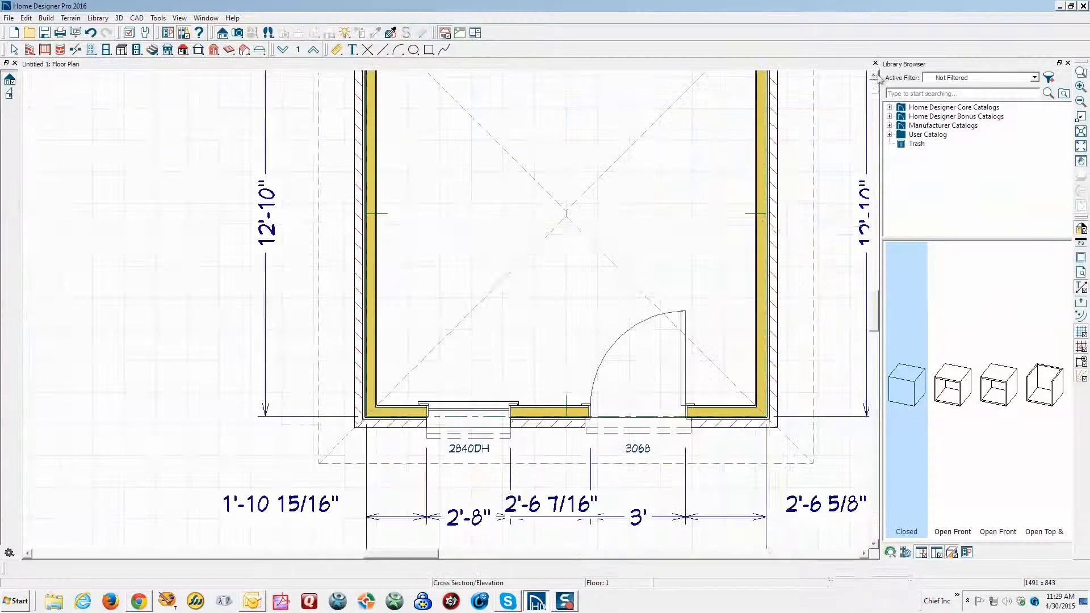
{"action": "scroll", "coordinate": [770, 239], "scroll_direction": "down", "scroll_amount": 5}
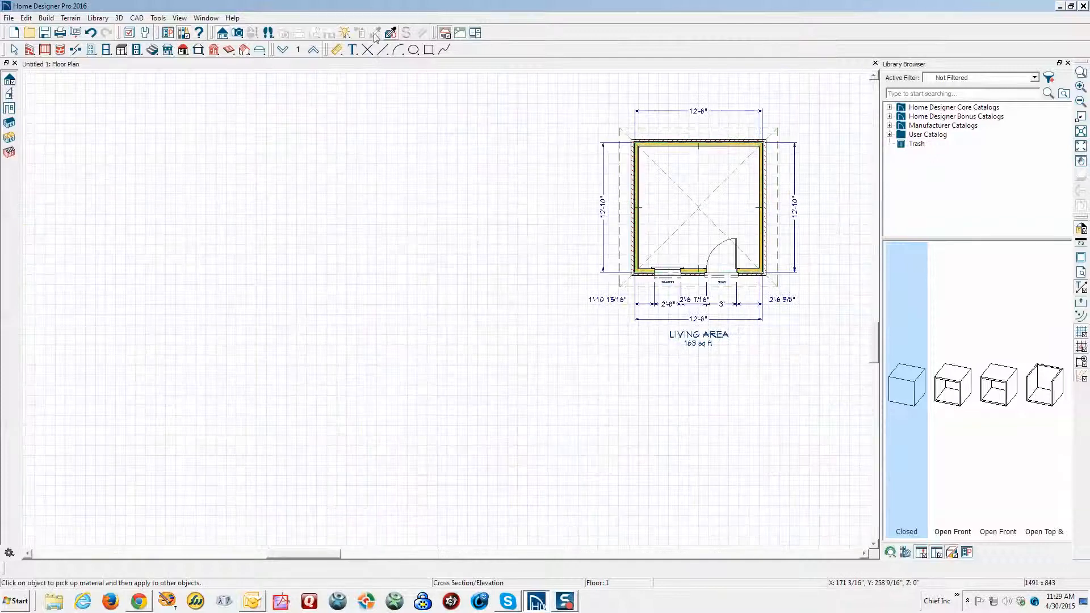
{"action": "left_click", "coordinate": [237, 32]}
{"action": "left_click_drag", "start_coordinate": [551, 485], "coordinate": [730, 166]}
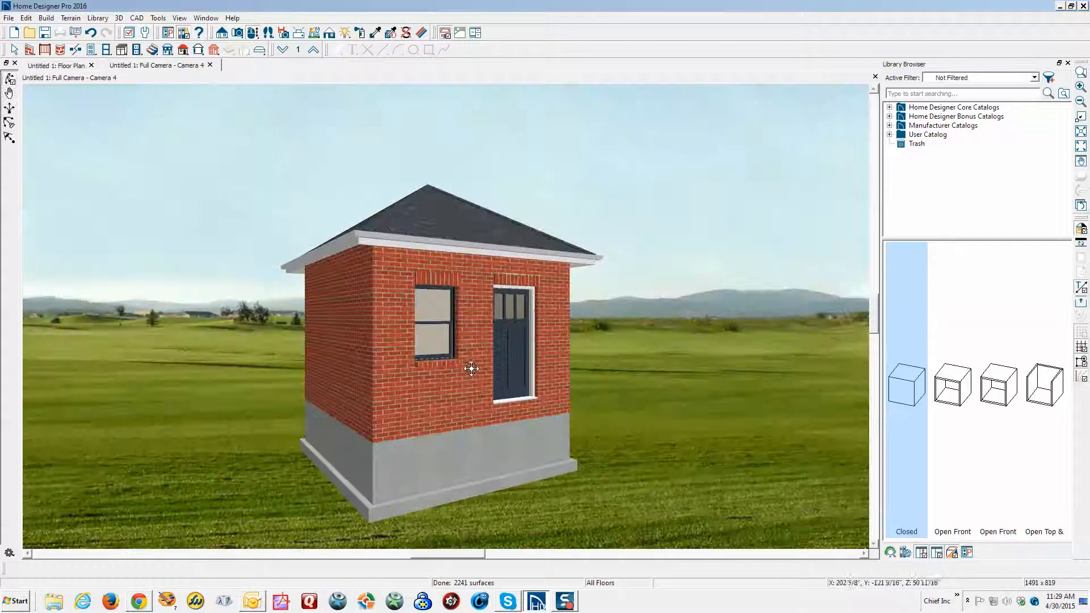
Examine the brick sill and the lintels above the window and door up close and from several angles in 3D
{"action": "scroll", "coordinate": [459, 368], "scroll_direction": "up", "scroll_amount": 5}
{"action": "scroll", "coordinate": [459, 368], "scroll_direction": "up", "scroll_amount": 3}
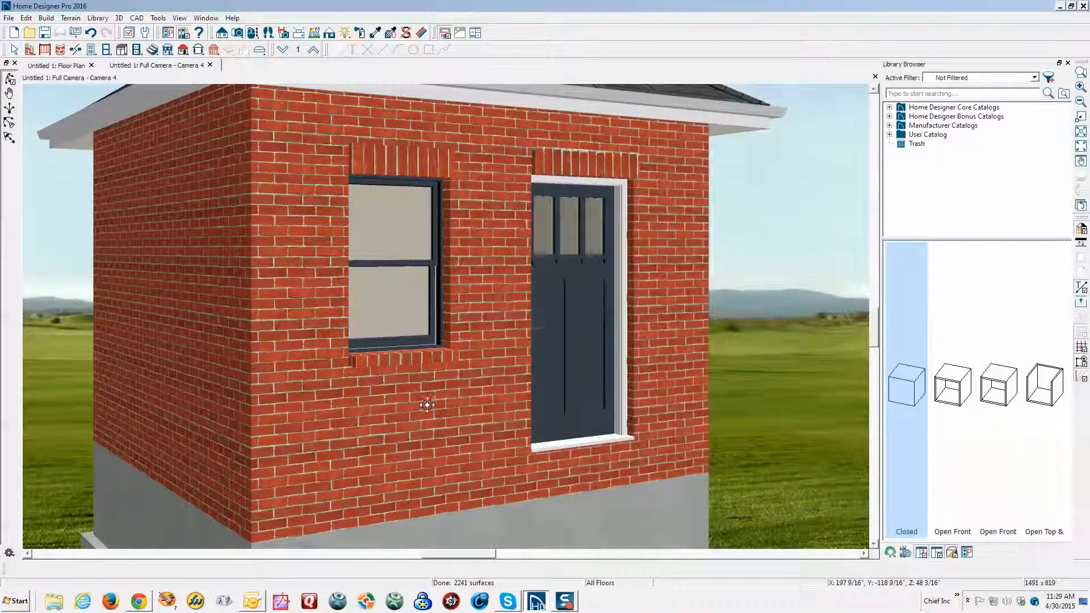
{"action": "left_click_drag", "start_coordinate": [427, 405], "coordinate": [351, 376]}
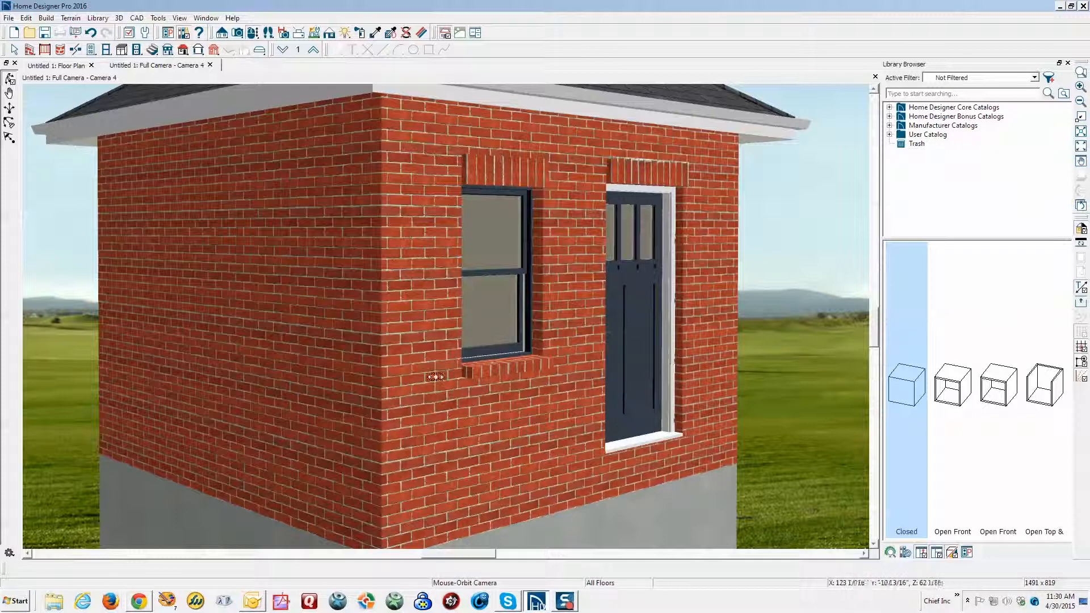
{"action": "scroll", "coordinate": [449, 375], "scroll_direction": "up", "scroll_amount": 10}
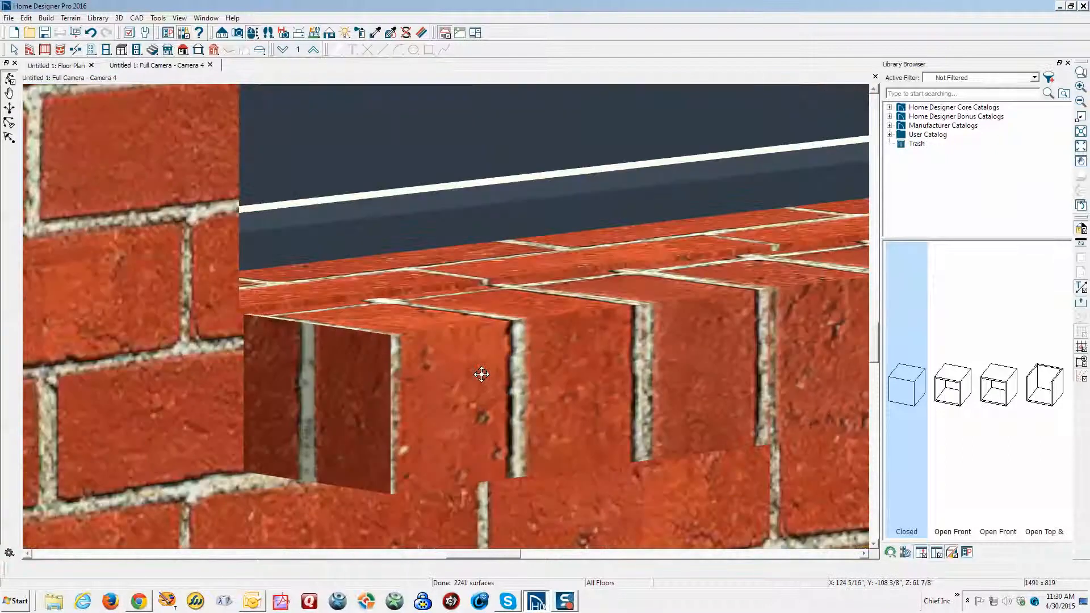
{"action": "scroll", "coordinate": [481, 374], "scroll_direction": "down", "scroll_amount": 10}
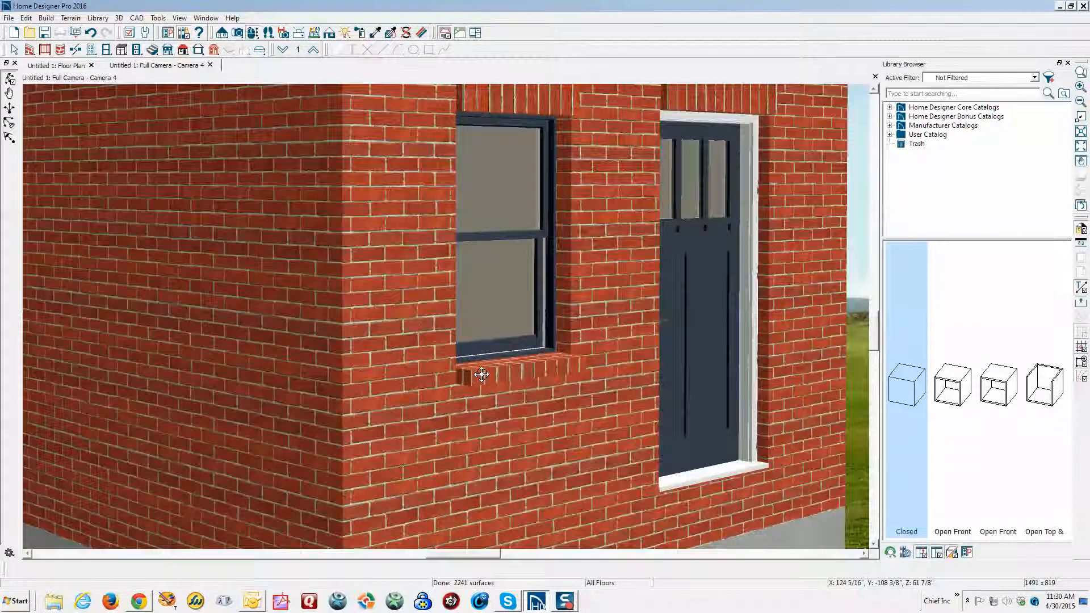
{"action": "scroll", "coordinate": [482, 374], "scroll_direction": "down", "scroll_amount": 5}
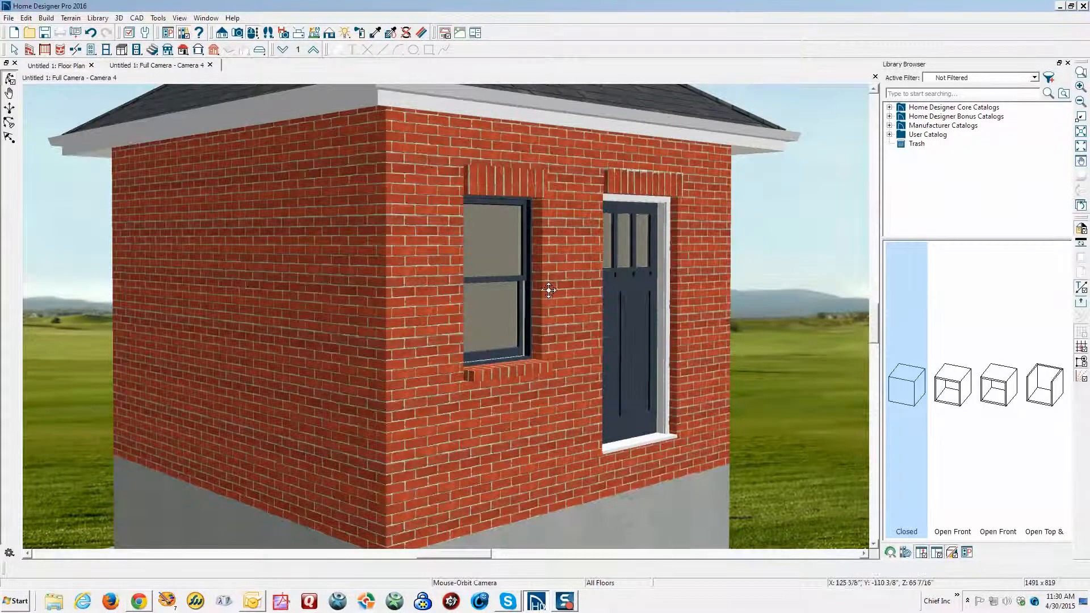
{"action": "left_click_drag", "start_coordinate": [549, 291], "coordinate": [520, 299]}
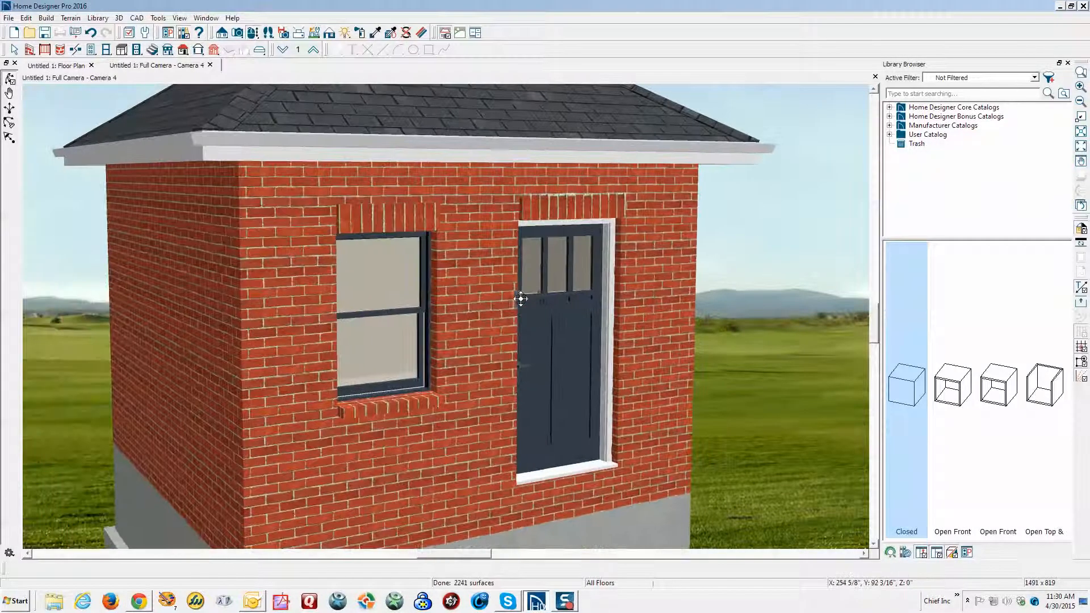